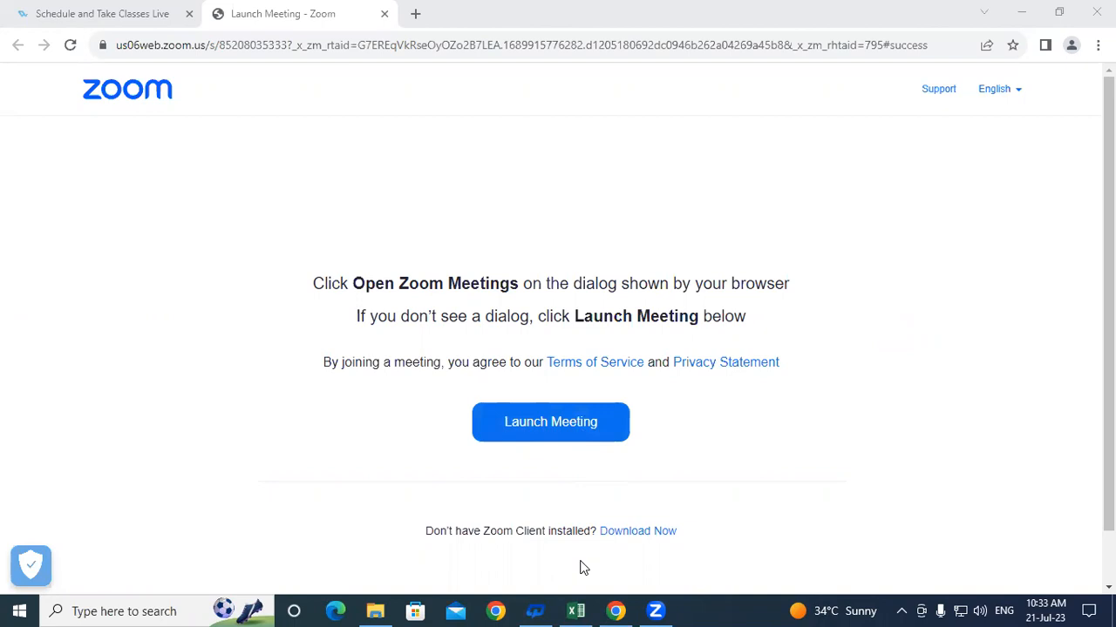
Switch to the Advanced Salary Sheet workbook in Excel and examine its title rows and the Emp ID, Emp Name and Designation columns
mouse_move(576, 609)
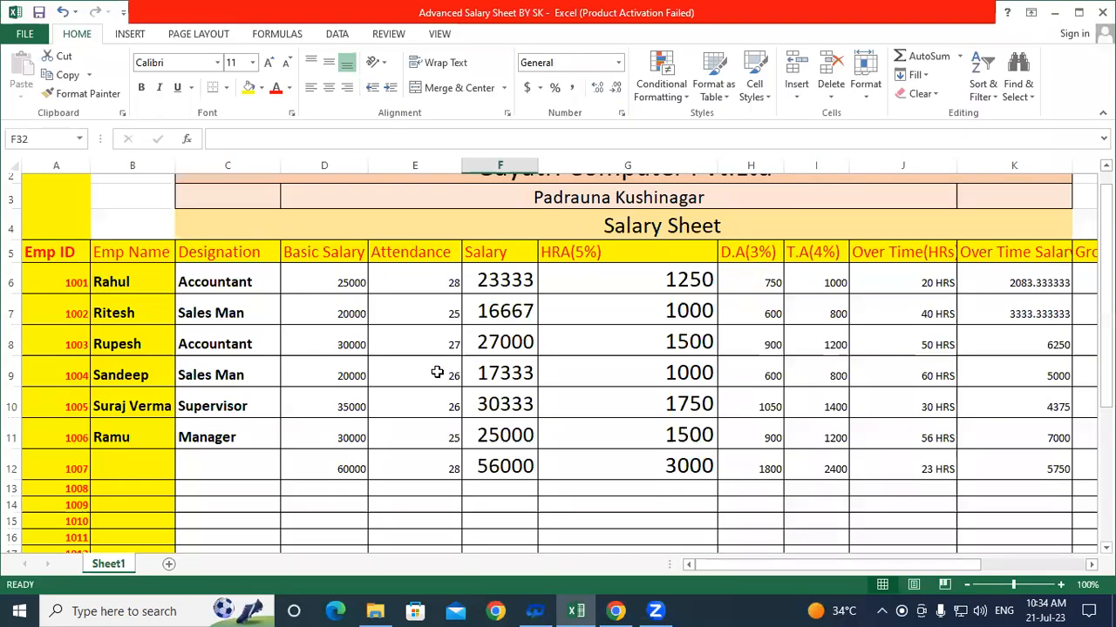
scroll(438, 373, up, 1)
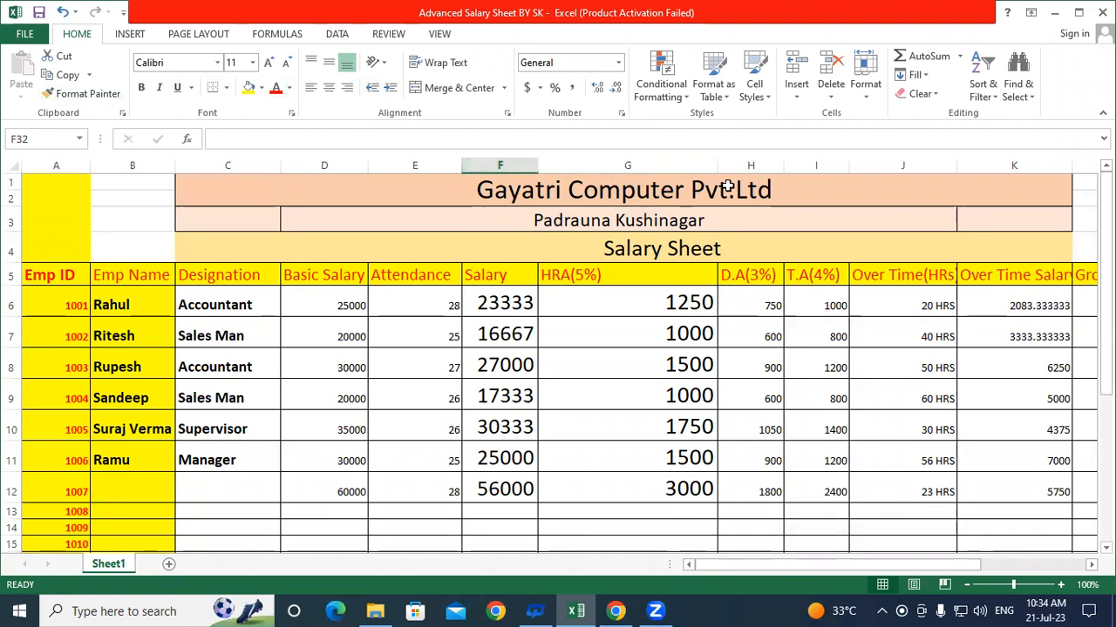
click(668, 245)
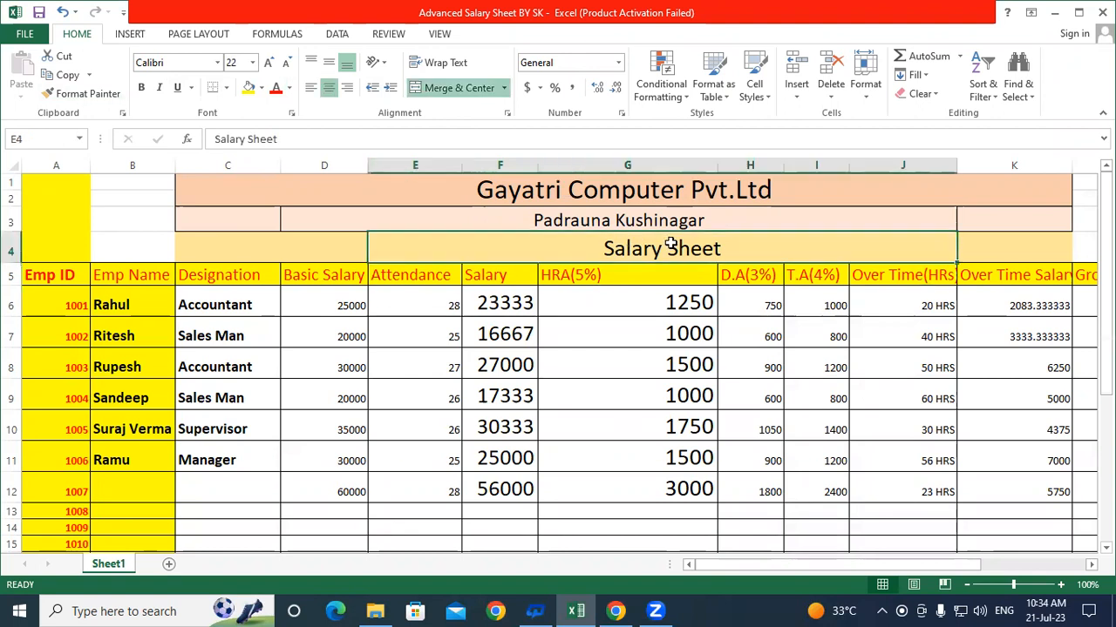
click(50, 278)
drag(58, 304, 65, 452)
drag(124, 296, 127, 446)
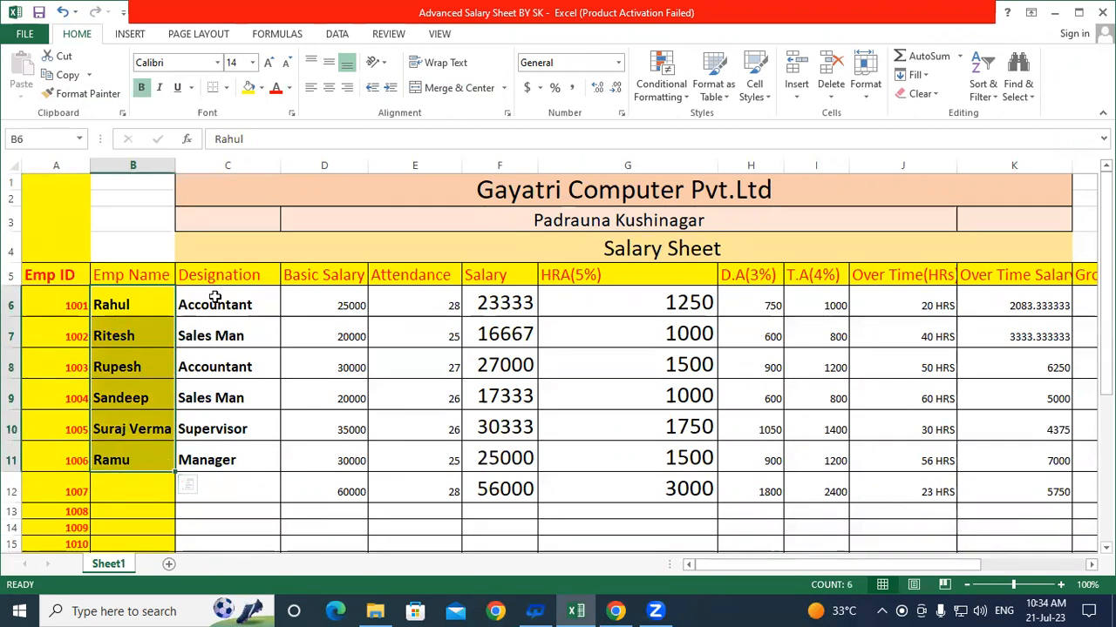
drag(192, 302, 209, 462)
Examine which designation belongs to each employee, row by row from row 6 to row 11
click(207, 312)
click(153, 309)
click(225, 301)
click(133, 338)
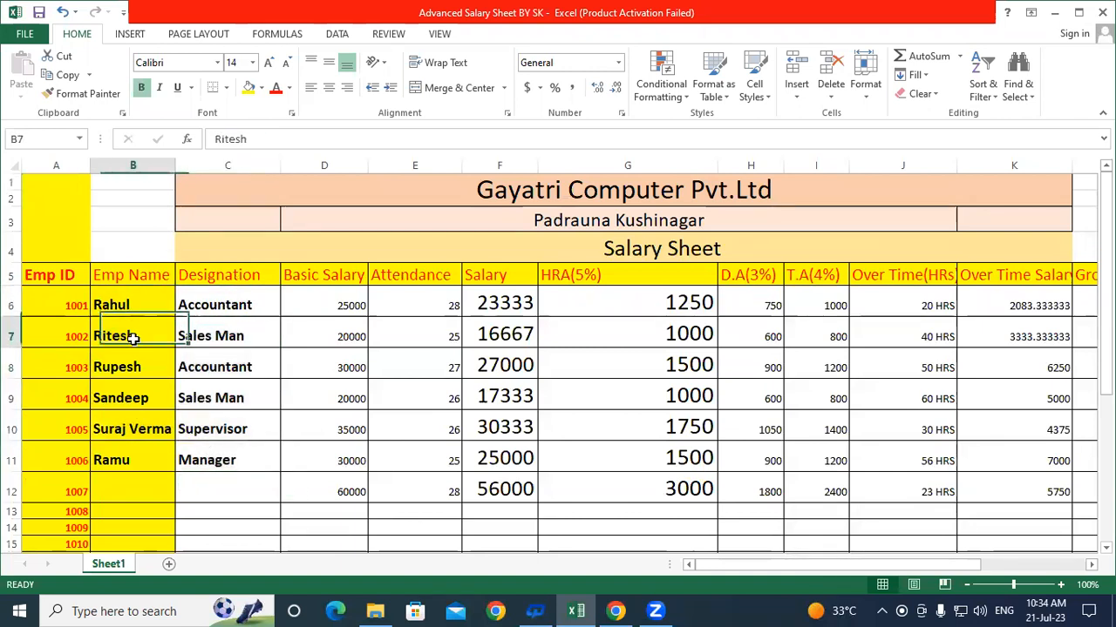
click(235, 330)
click(130, 370)
click(229, 360)
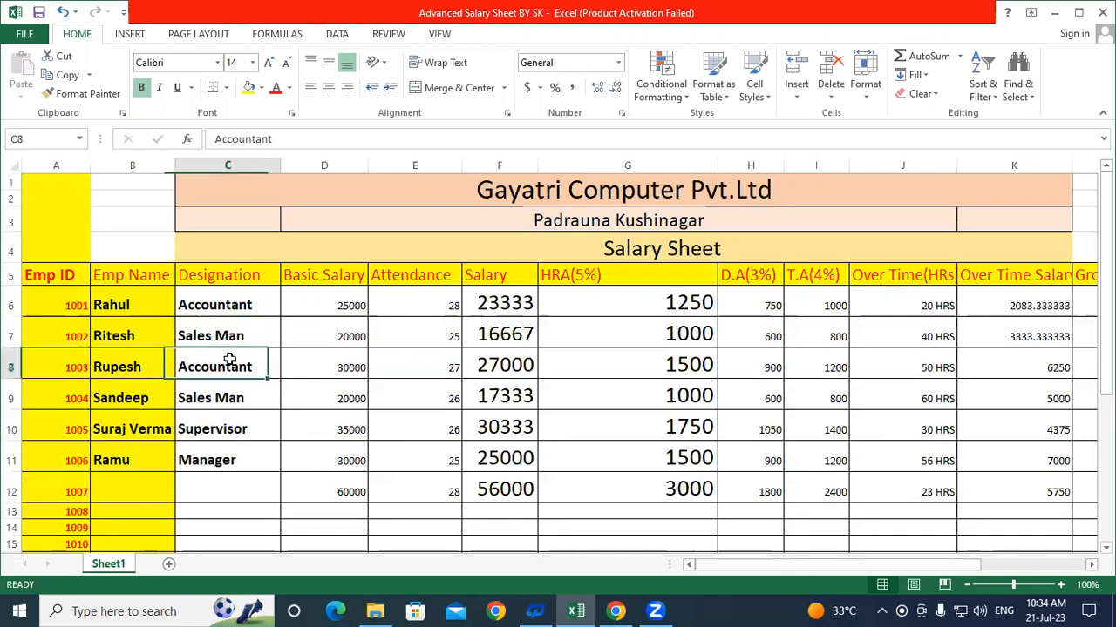
click(117, 399)
click(237, 394)
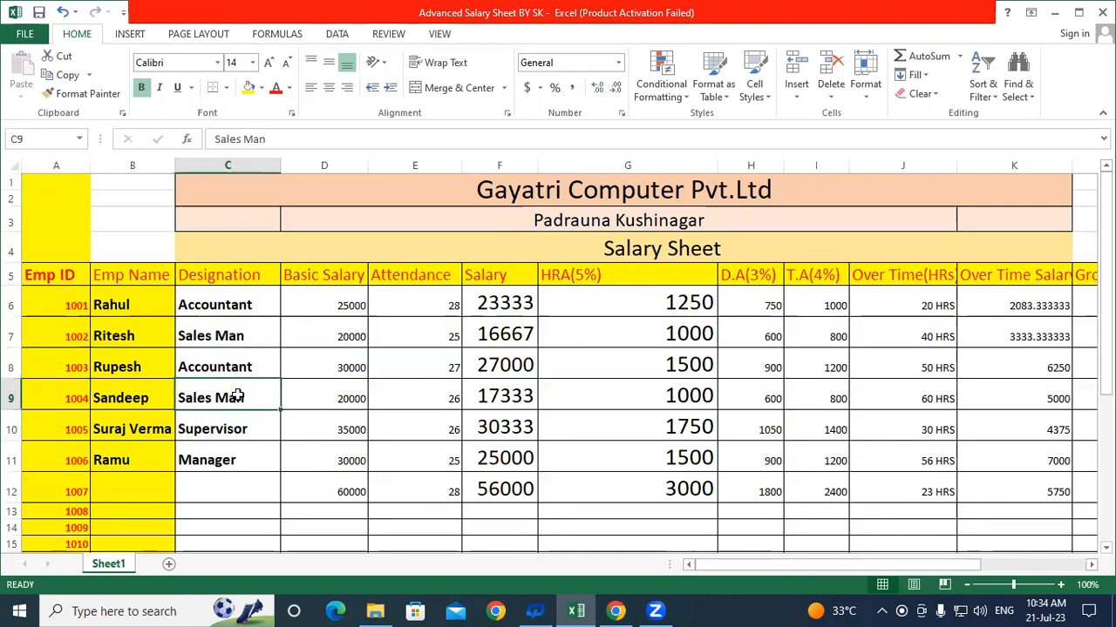
click(124, 426)
click(229, 425)
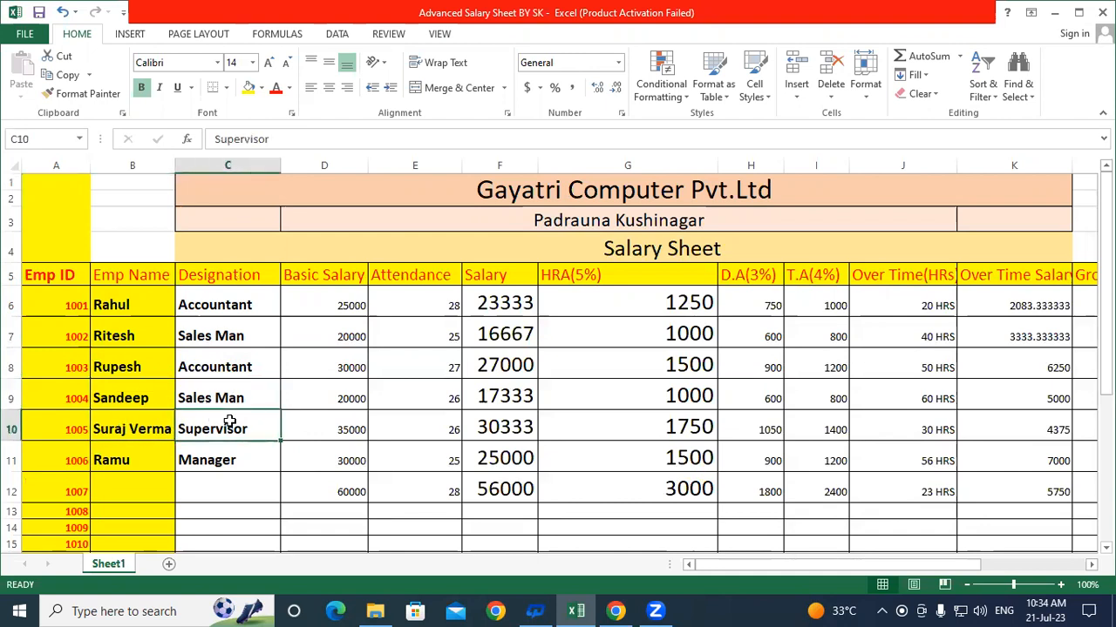
click(147, 452)
click(249, 456)
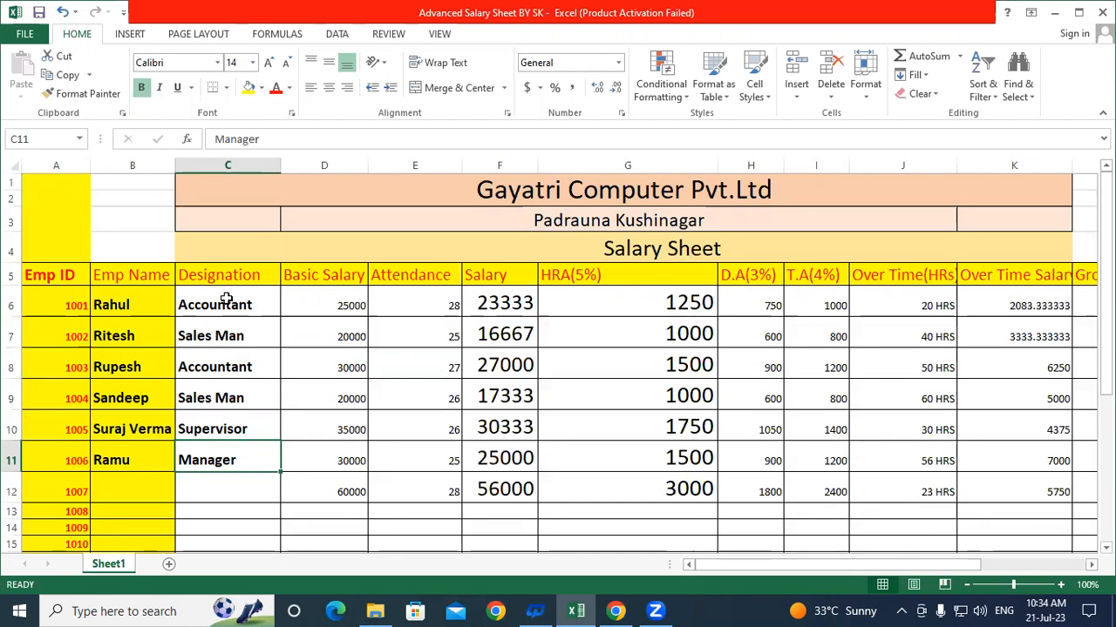
drag(224, 305, 216, 451)
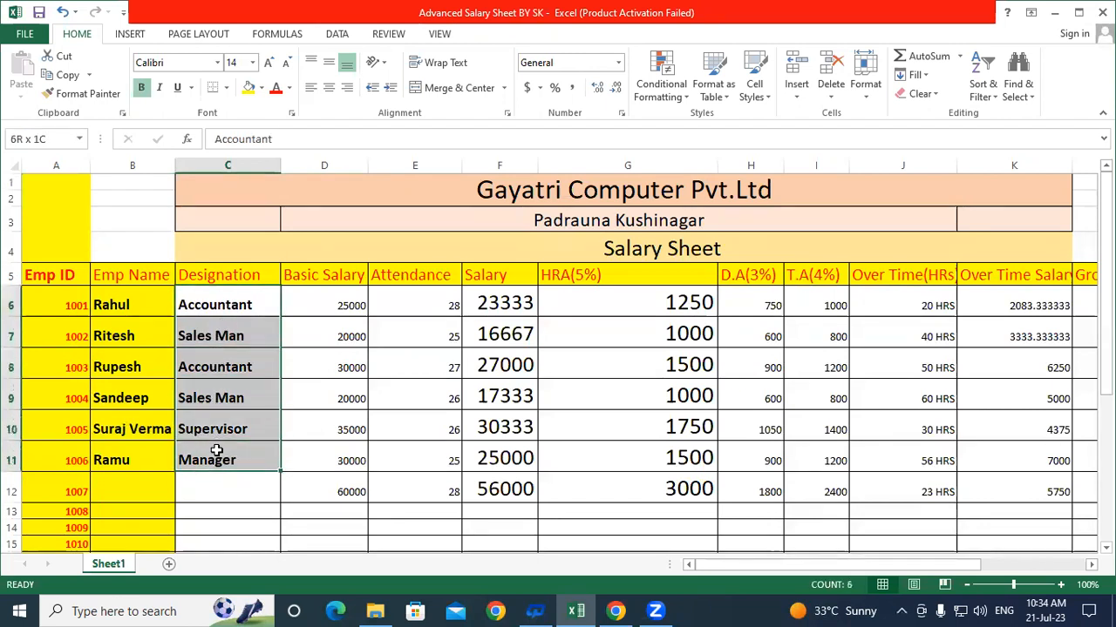
click(226, 301)
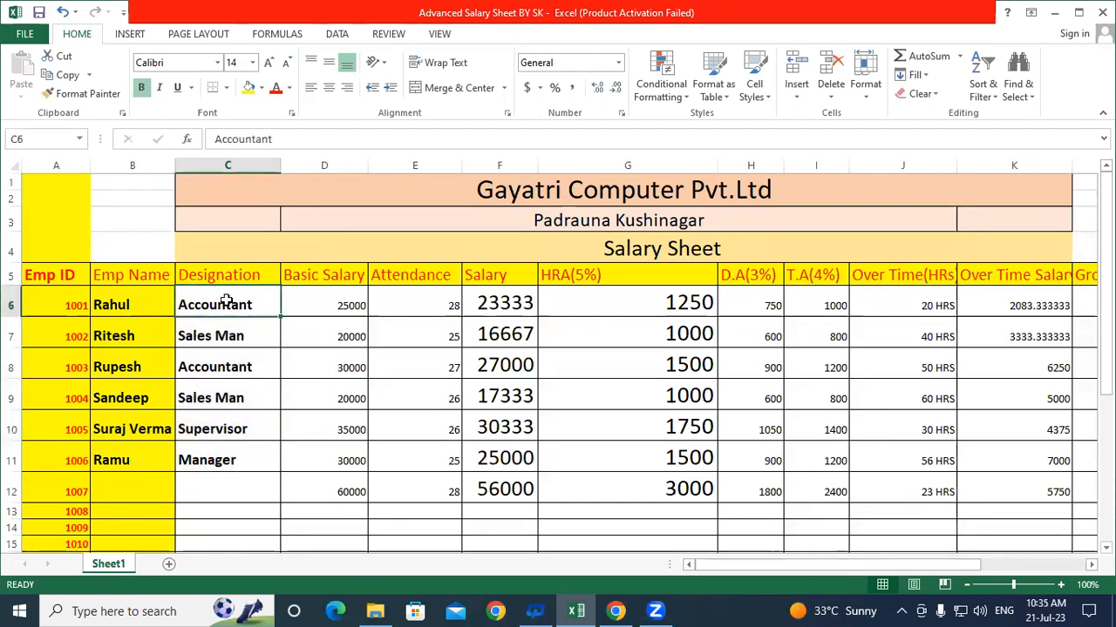
Examine the Basic Salary column against each employee's designation in rows 6 to 11
click(310, 277)
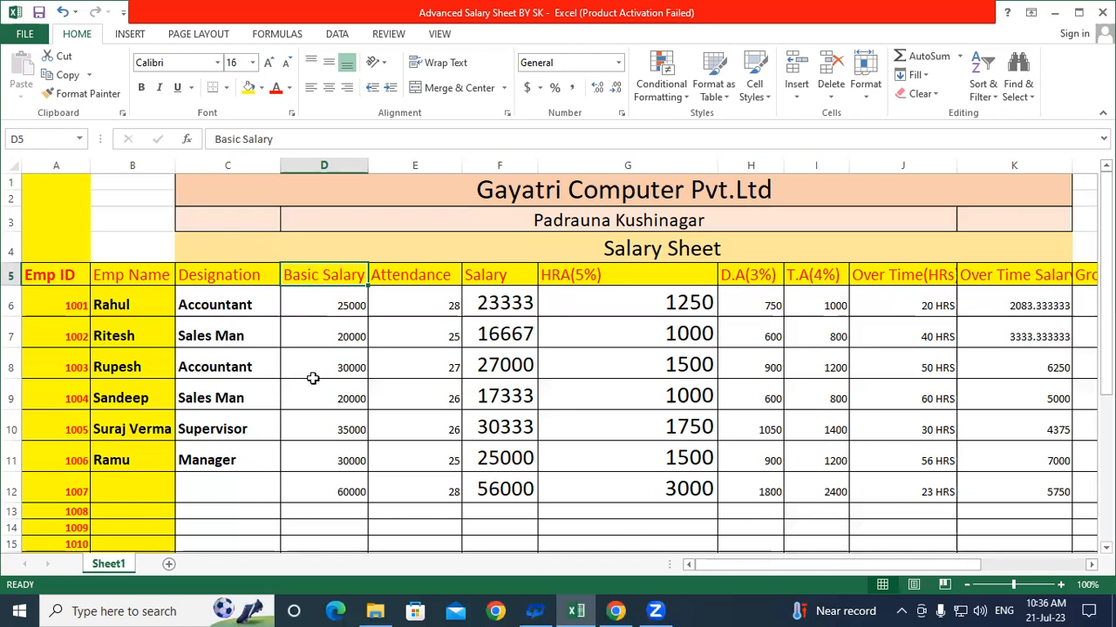
click(220, 312)
click(336, 303)
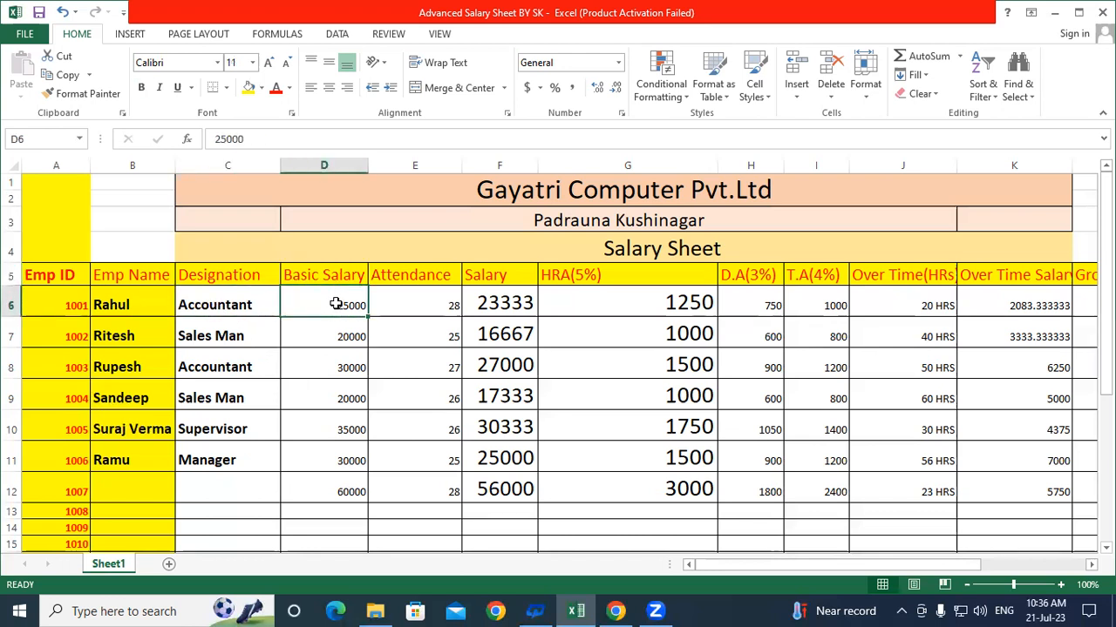
click(235, 323)
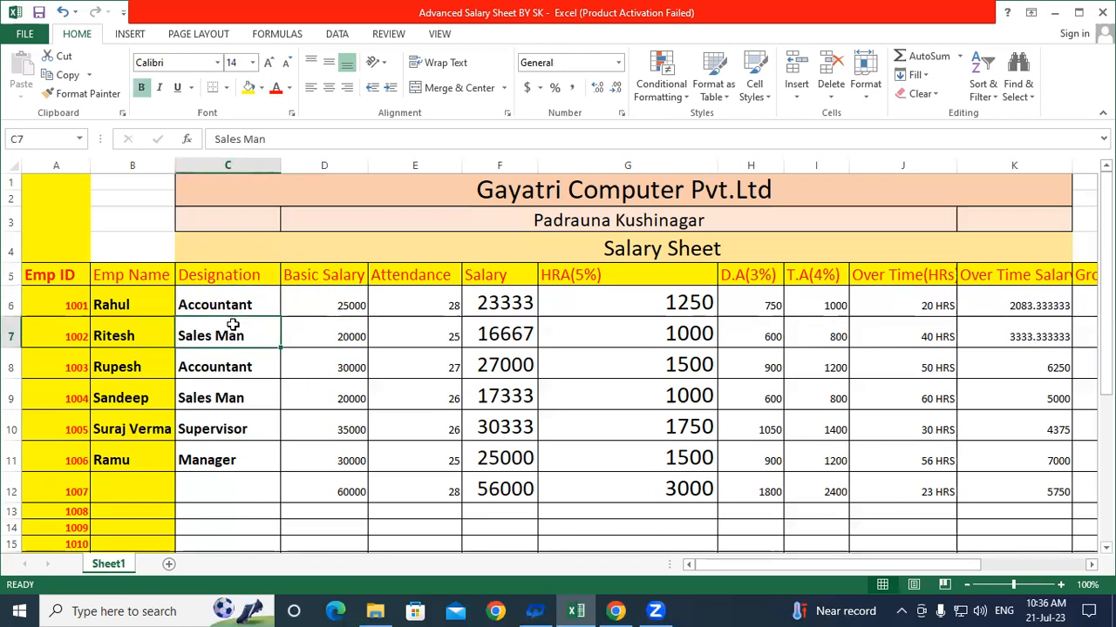
click(331, 337)
click(222, 366)
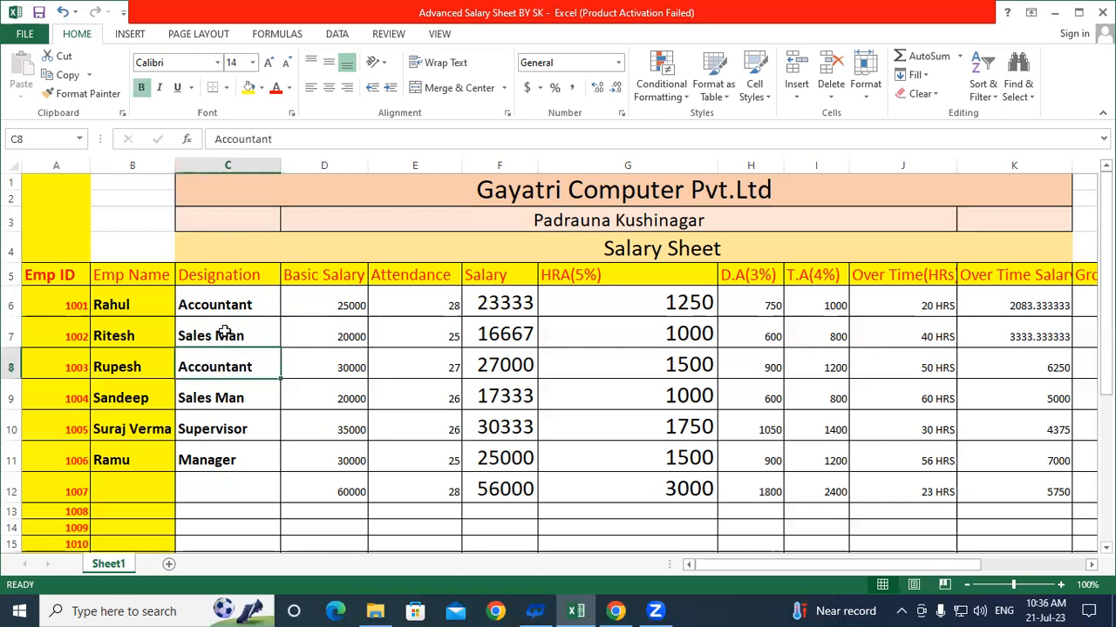
click(321, 363)
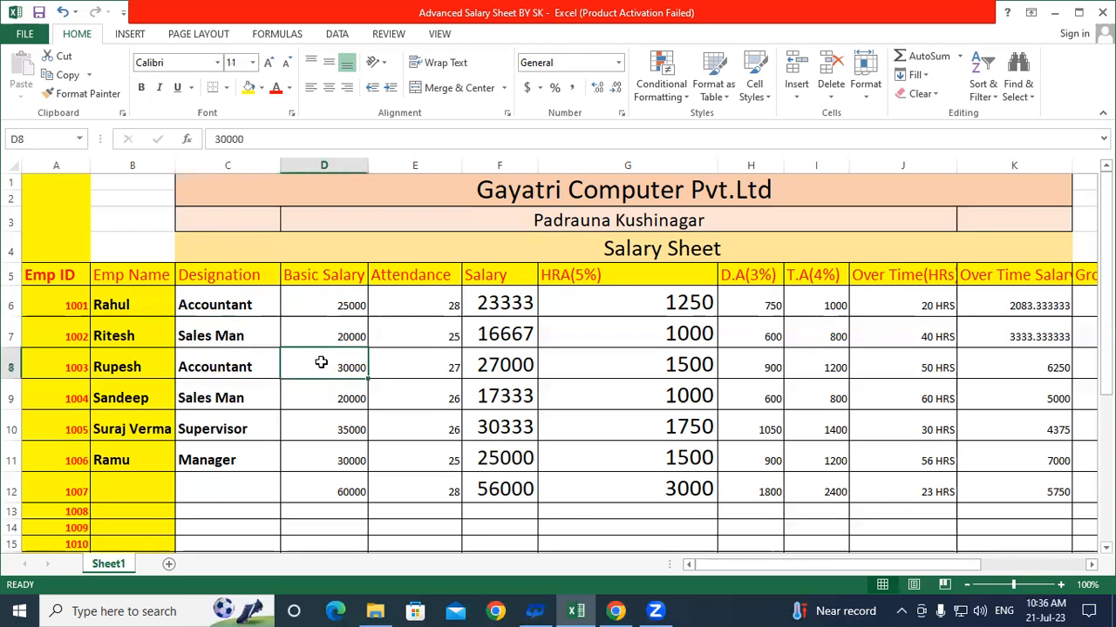
click(237, 392)
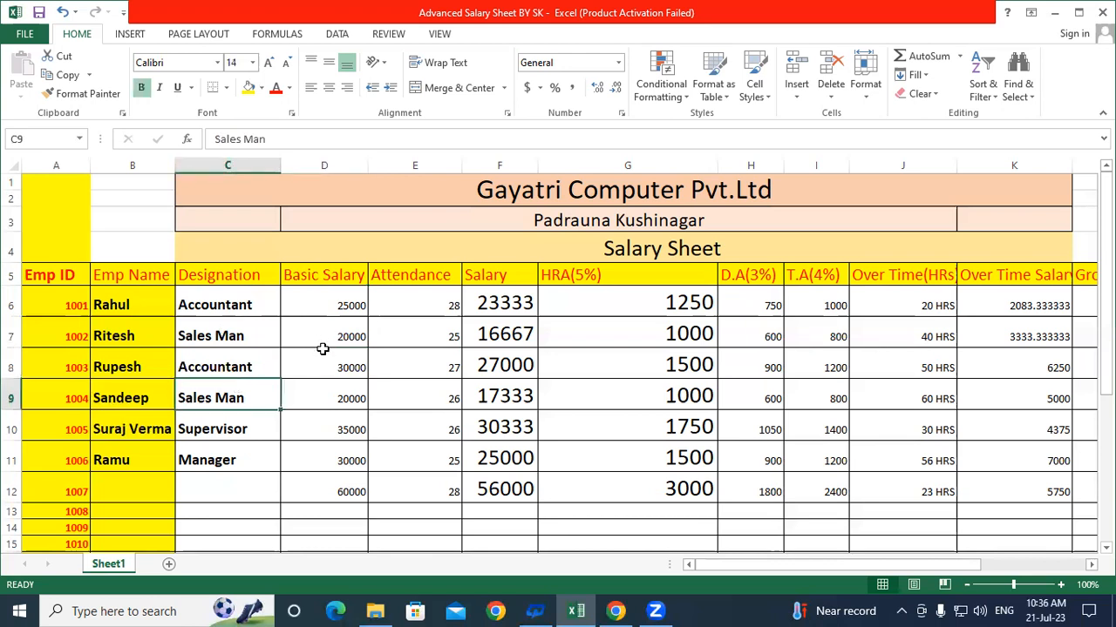
click(336, 386)
click(220, 424)
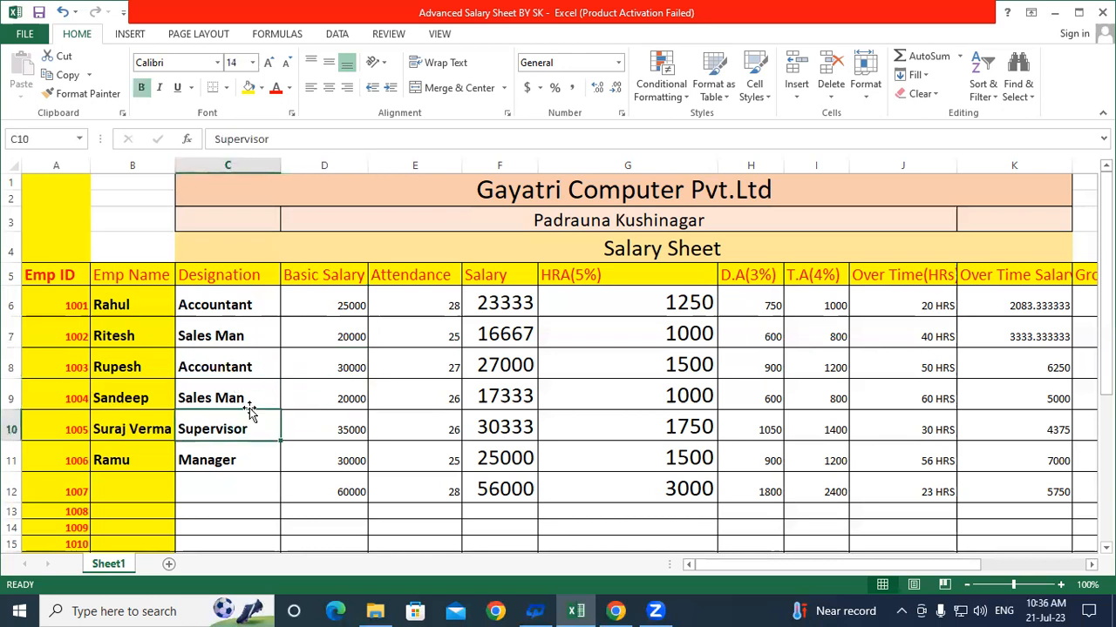
click(322, 437)
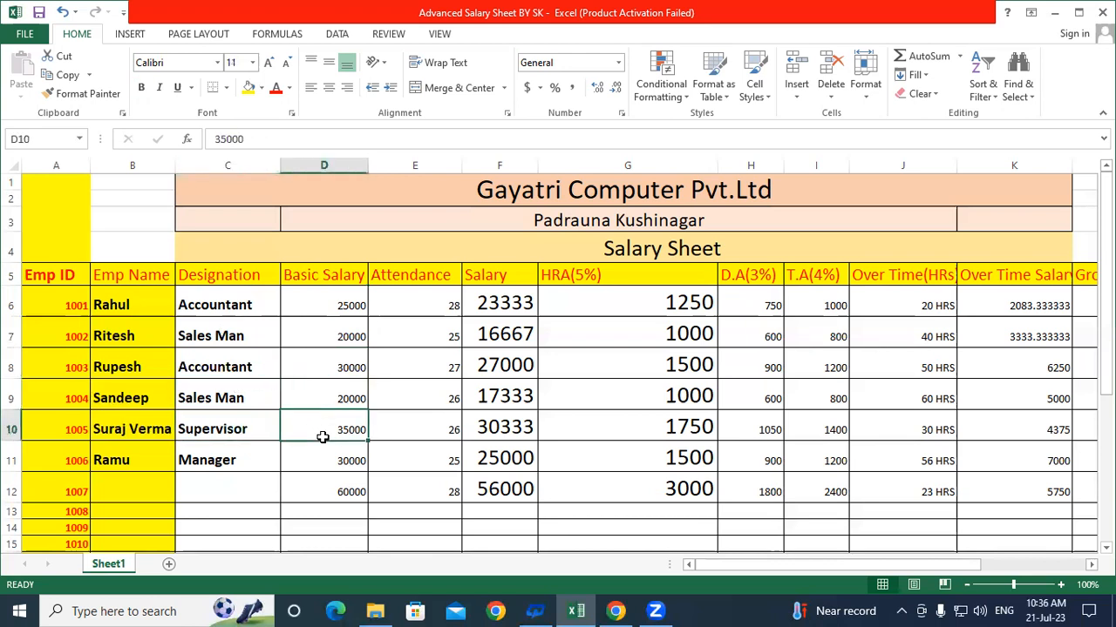
click(218, 459)
click(318, 461)
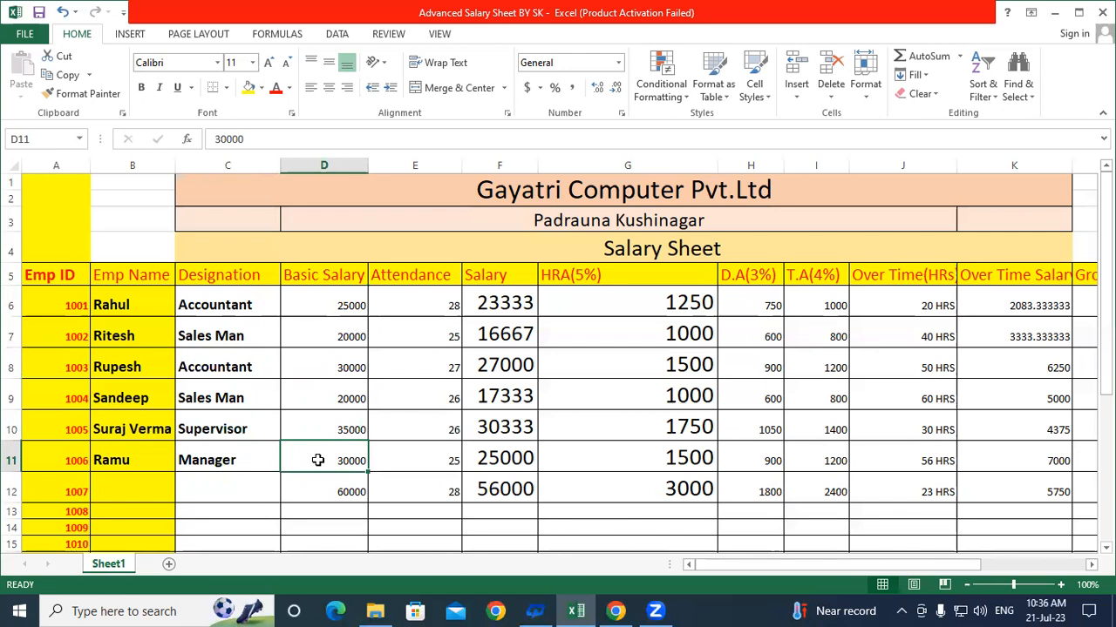
drag(324, 311, 331, 397)
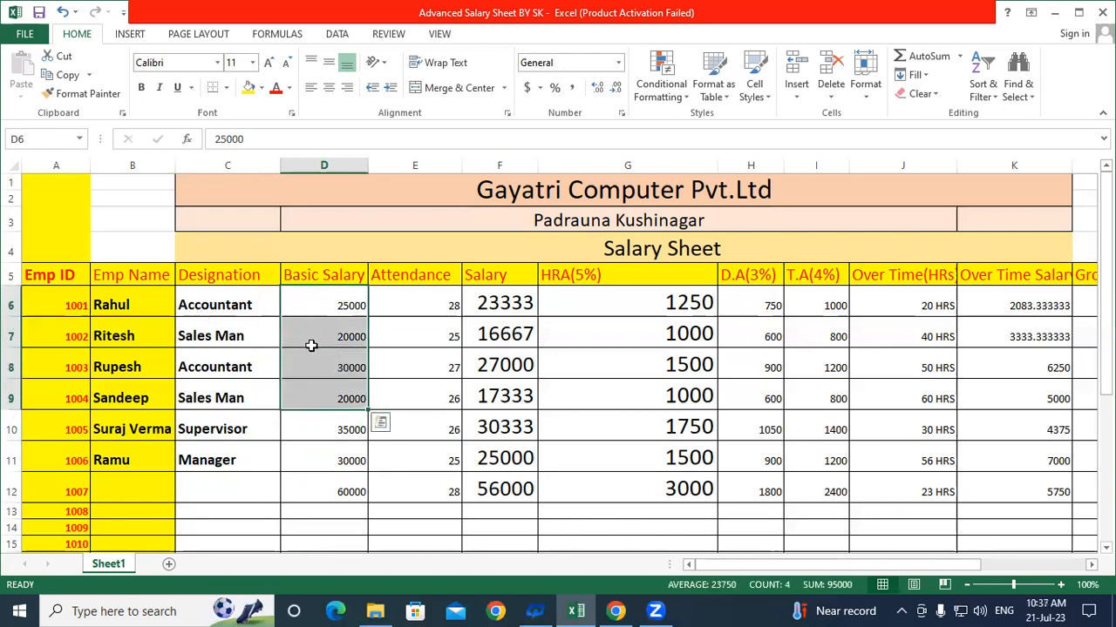
click(315, 456)
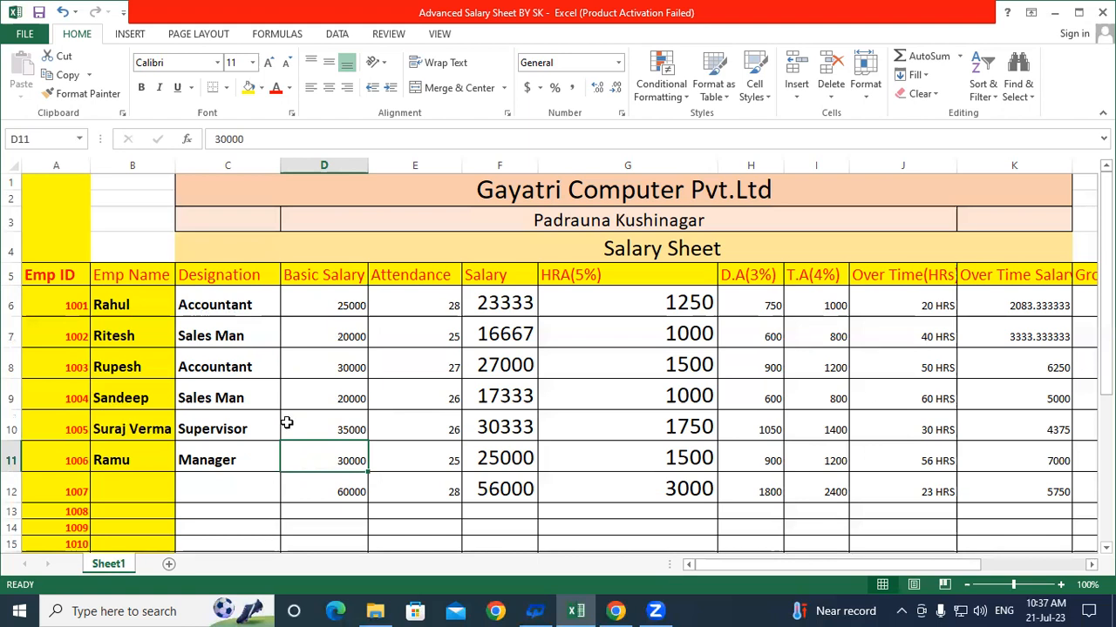
Examine the Attendance value of each employee, matching names to attendance in rows 6 to 11
click(403, 306)
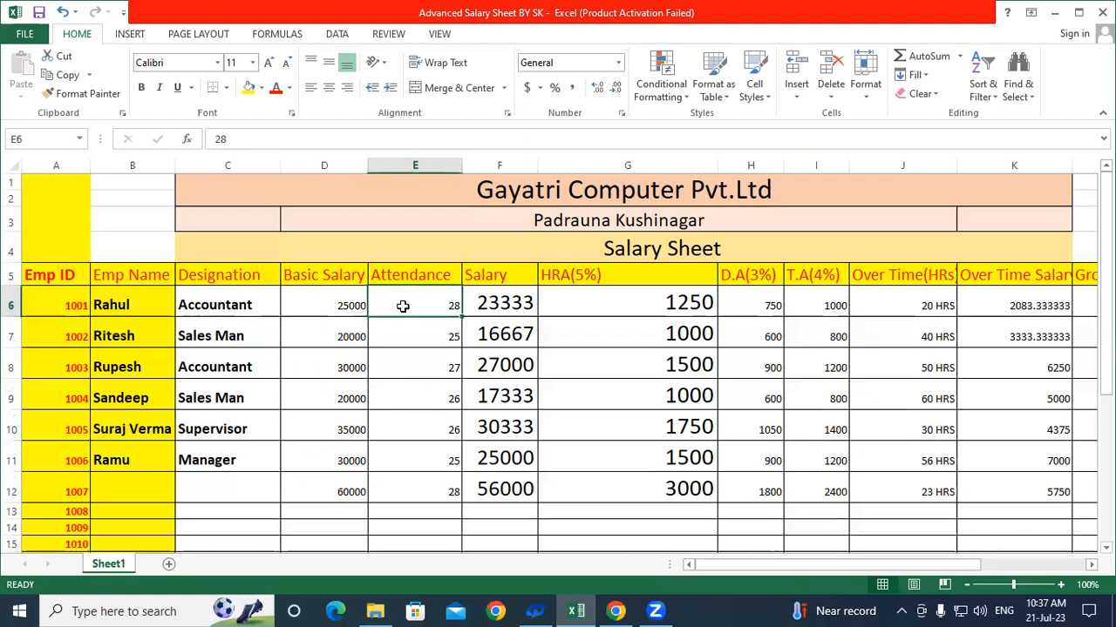
click(144, 327)
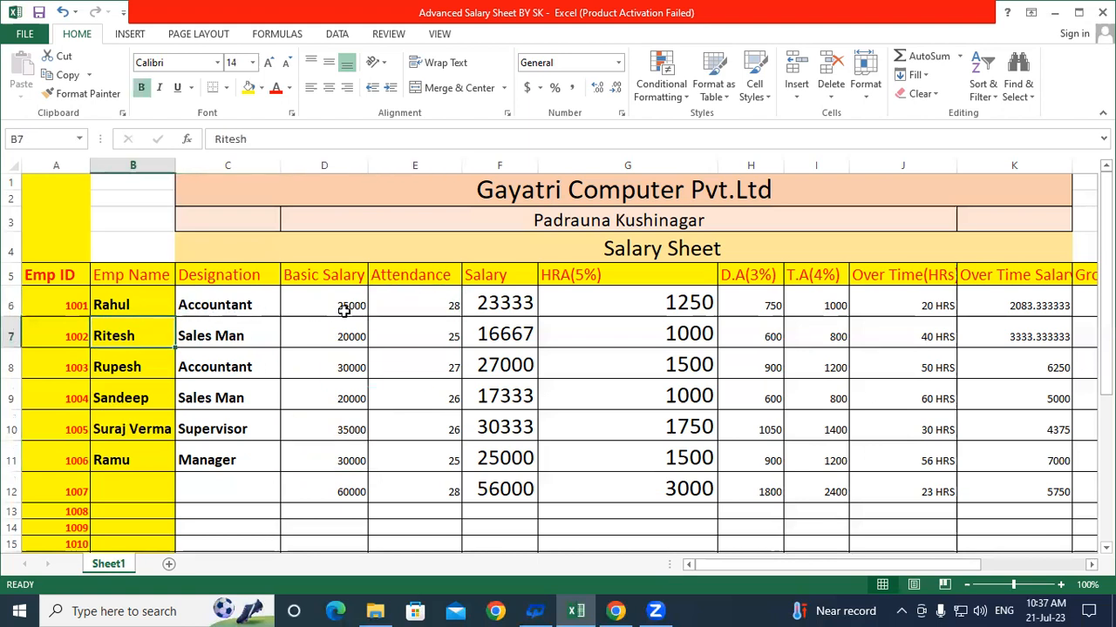
click(428, 326)
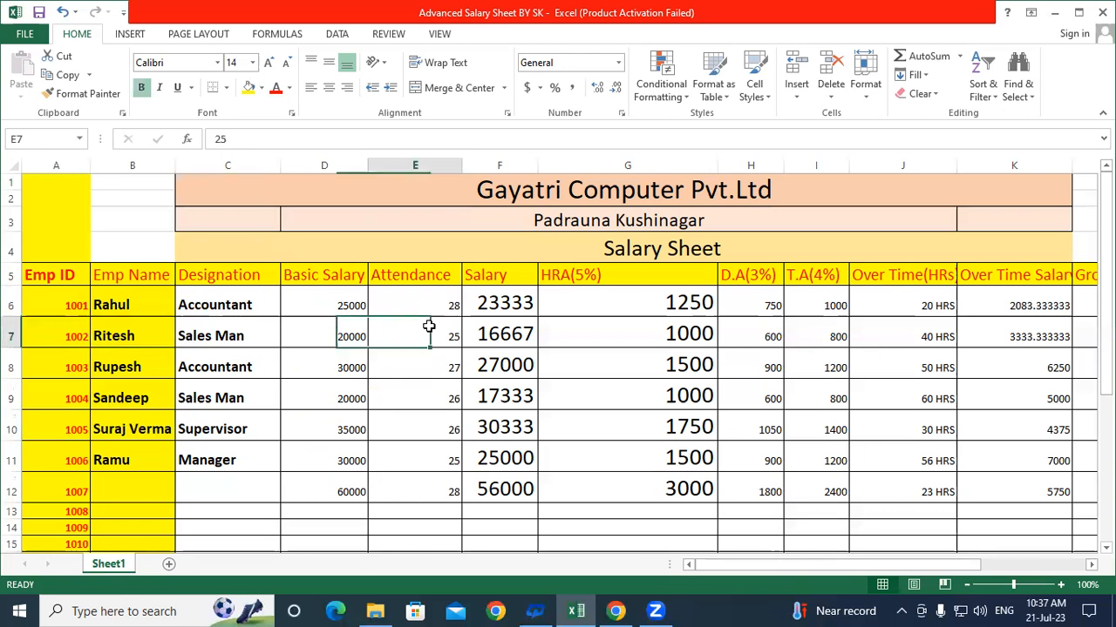
click(129, 367)
click(416, 366)
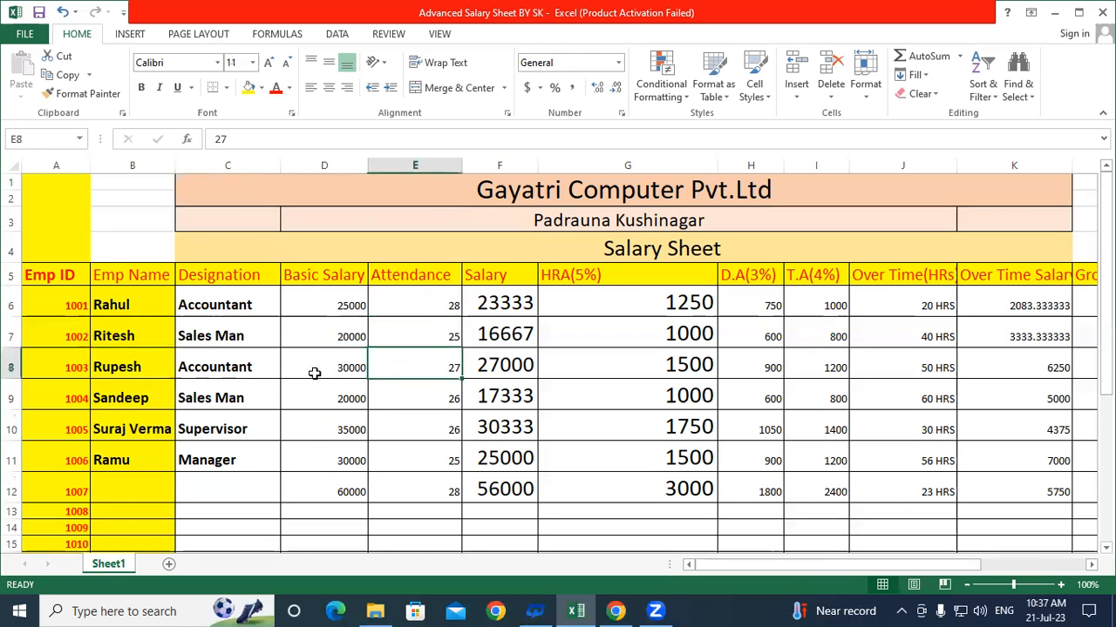
click(131, 397)
click(422, 402)
click(143, 431)
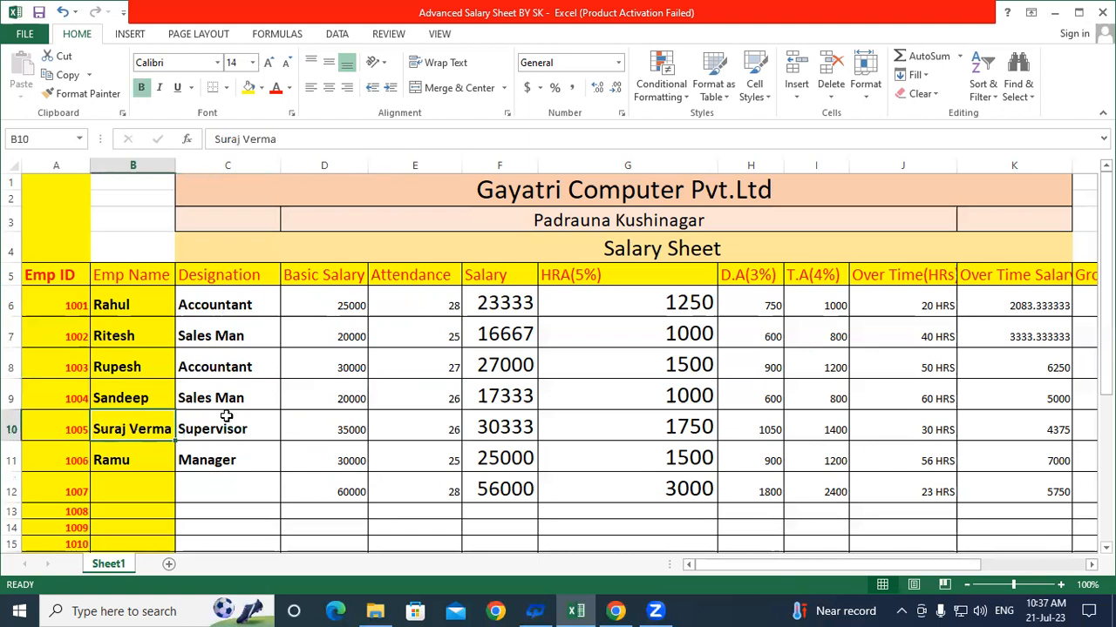
click(420, 431)
click(147, 450)
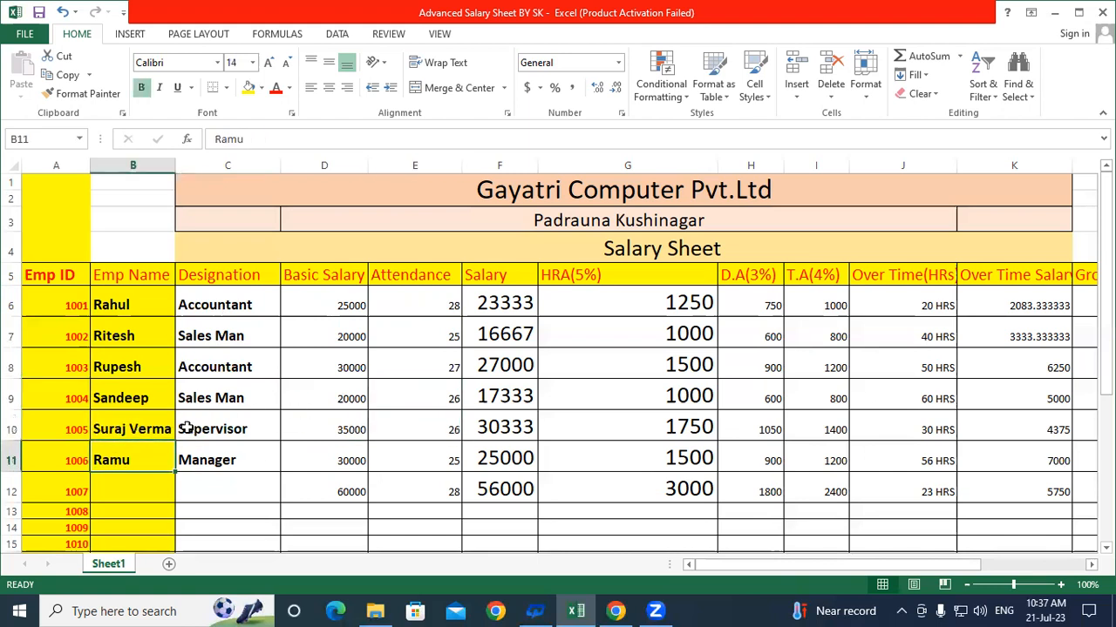
click(424, 452)
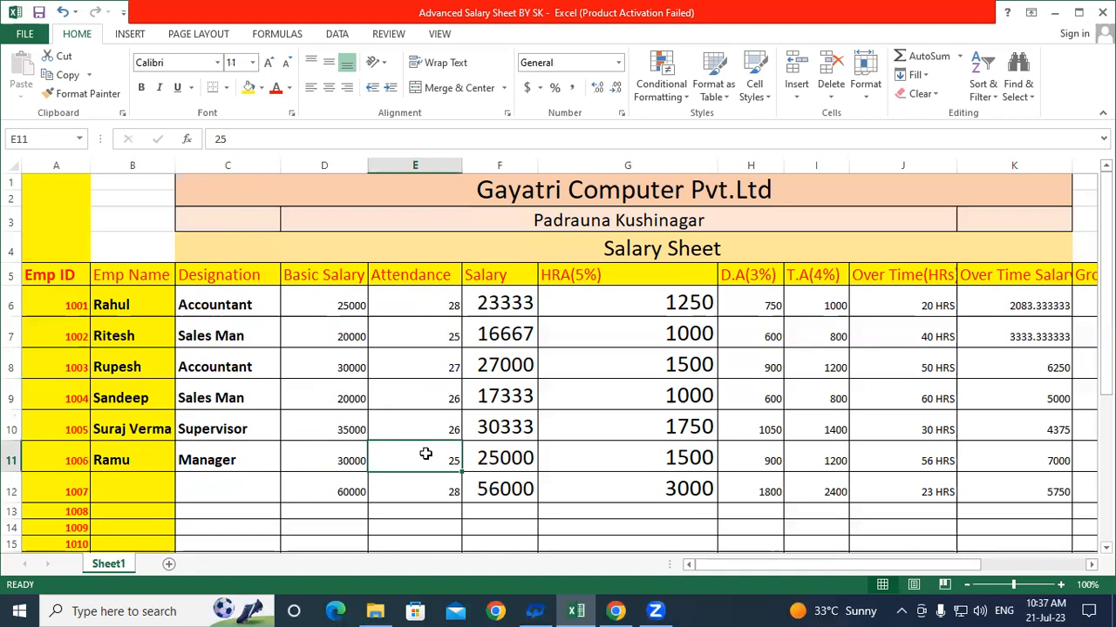
drag(399, 299, 405, 455)
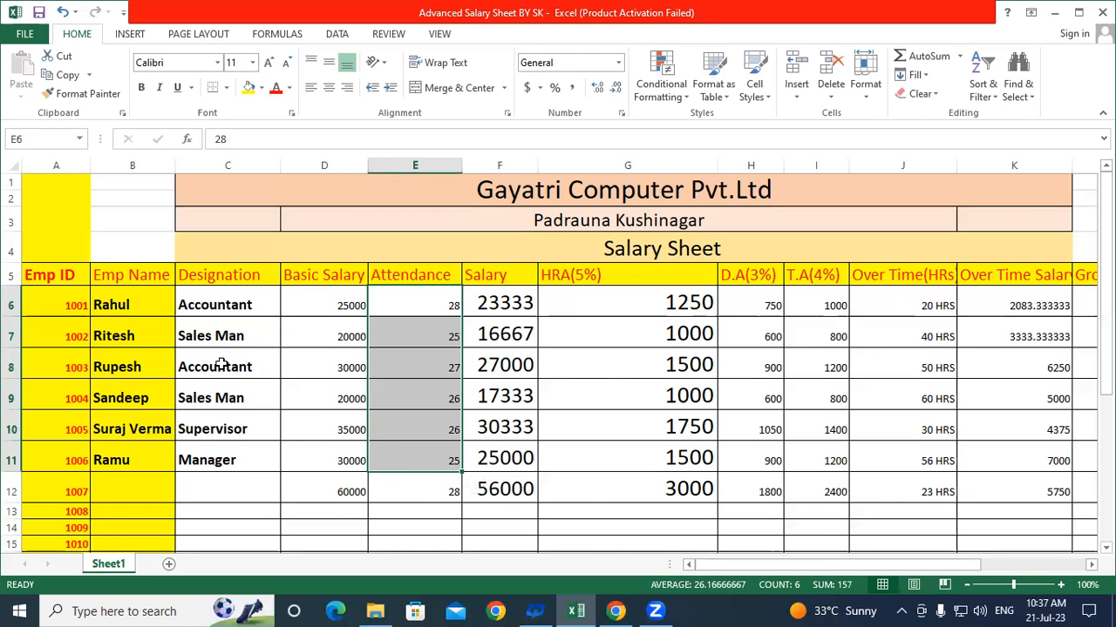
Recheck attendance by employee for rows 6 to 9, and review the Attendance and Basic Salary ranges in rows 6 to 11
click(129, 312)
click(434, 305)
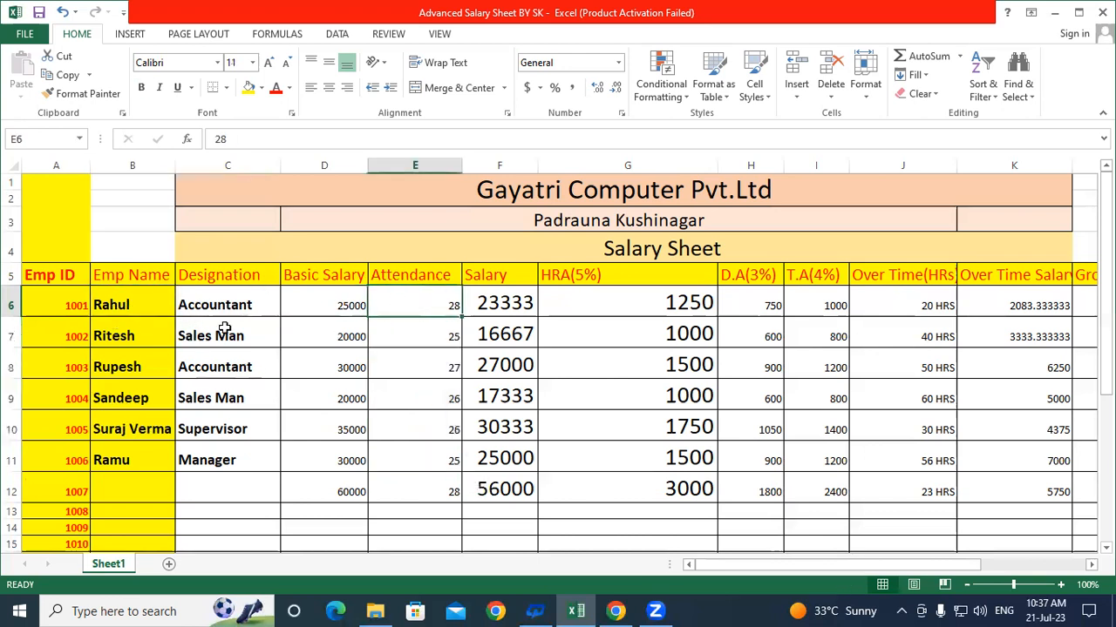
click(146, 330)
click(420, 338)
click(148, 367)
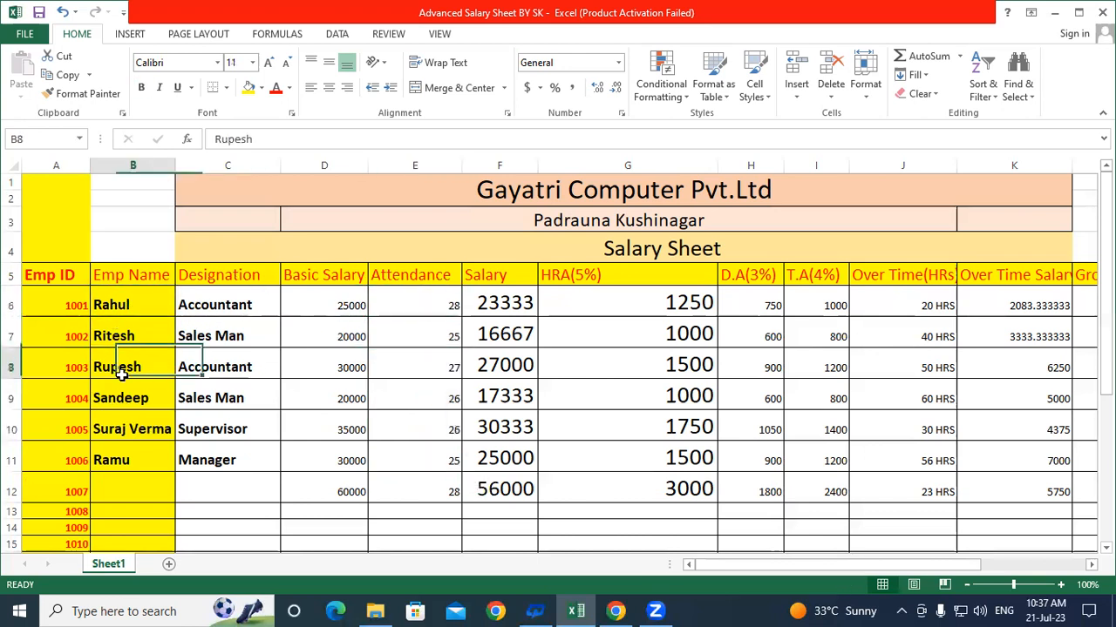
click(446, 369)
click(140, 397)
click(381, 394)
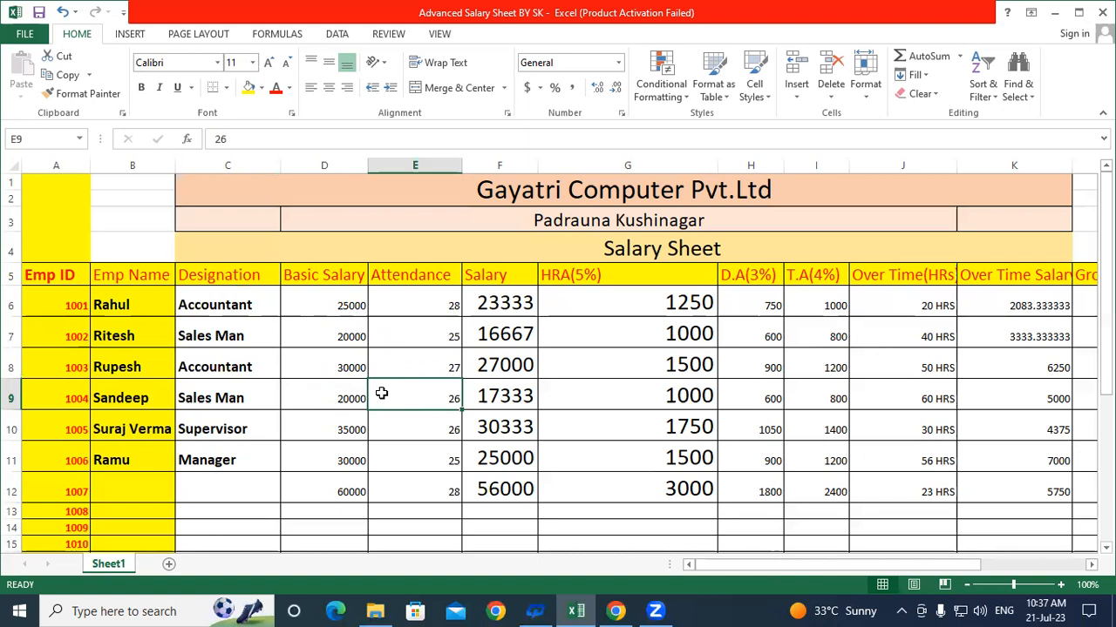
drag(396, 303, 427, 461)
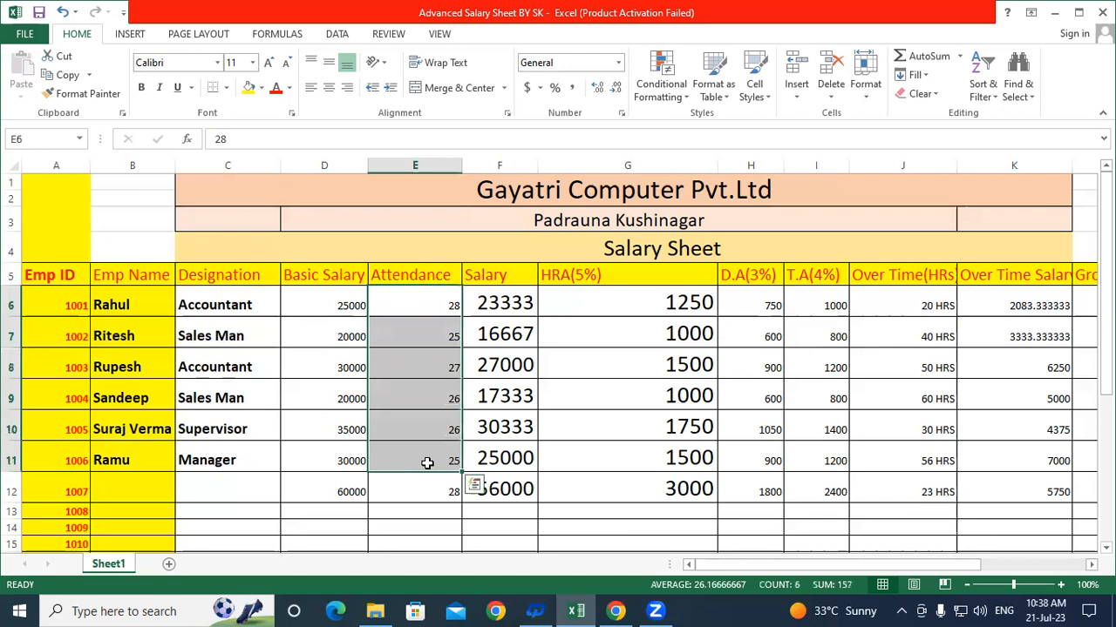
drag(316, 311, 321, 466)
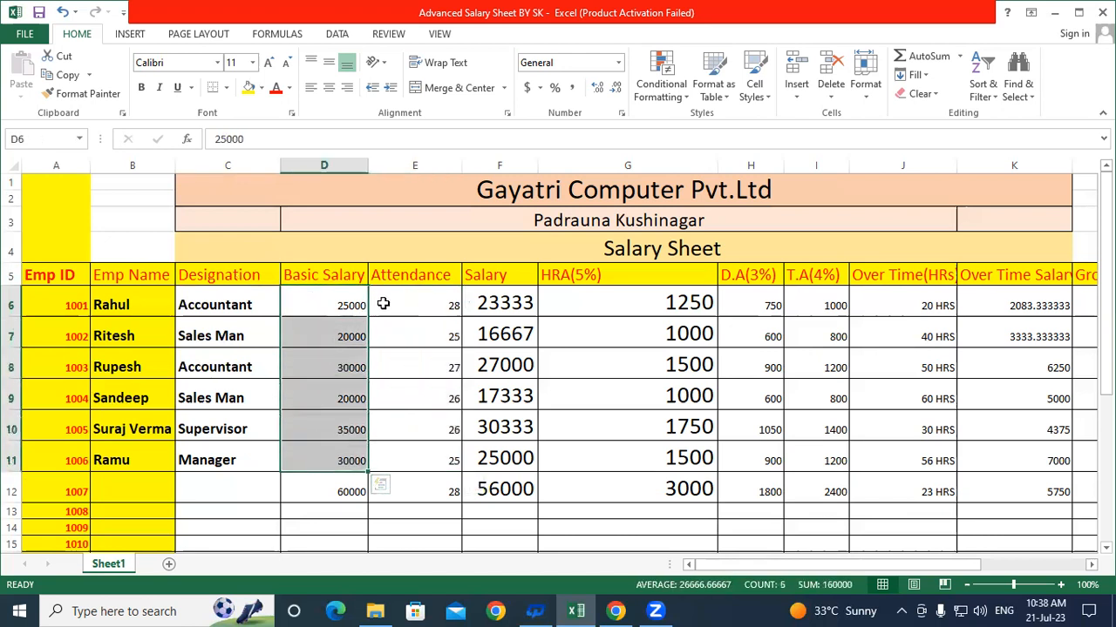
Review the Attendance values in rows 6 to 11, the Salary heading and the first employee's basic salary
drag(386, 301, 416, 450)
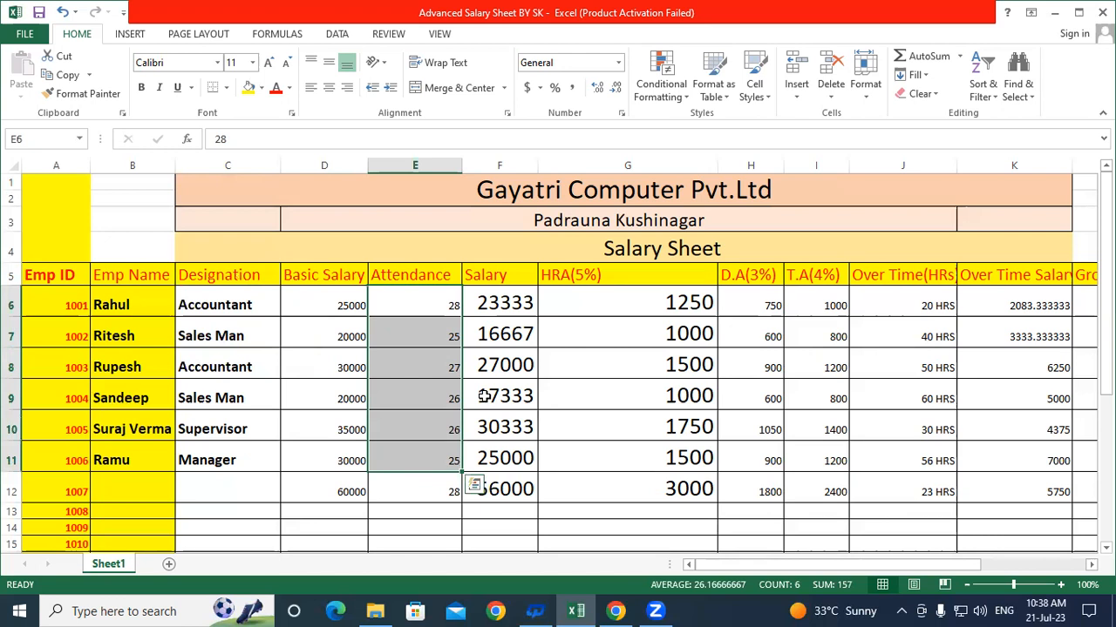
click(499, 279)
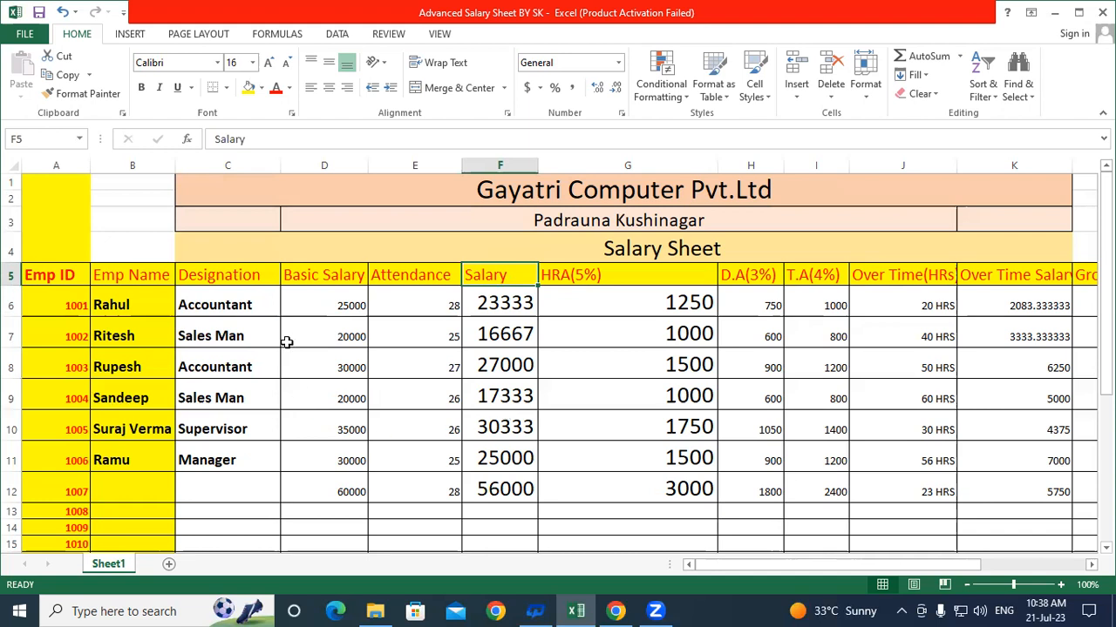
click(297, 305)
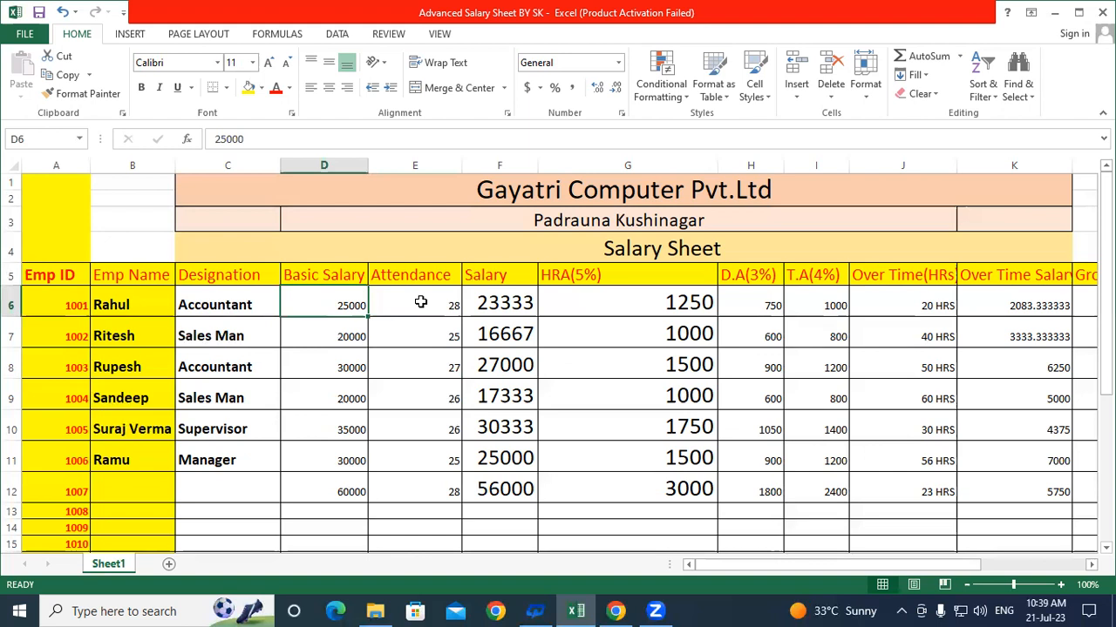
Enter the Salary formula =D6/30*E6 in F6, dividing basic salary by 30 days and multiplying by attendance
click(515, 301)
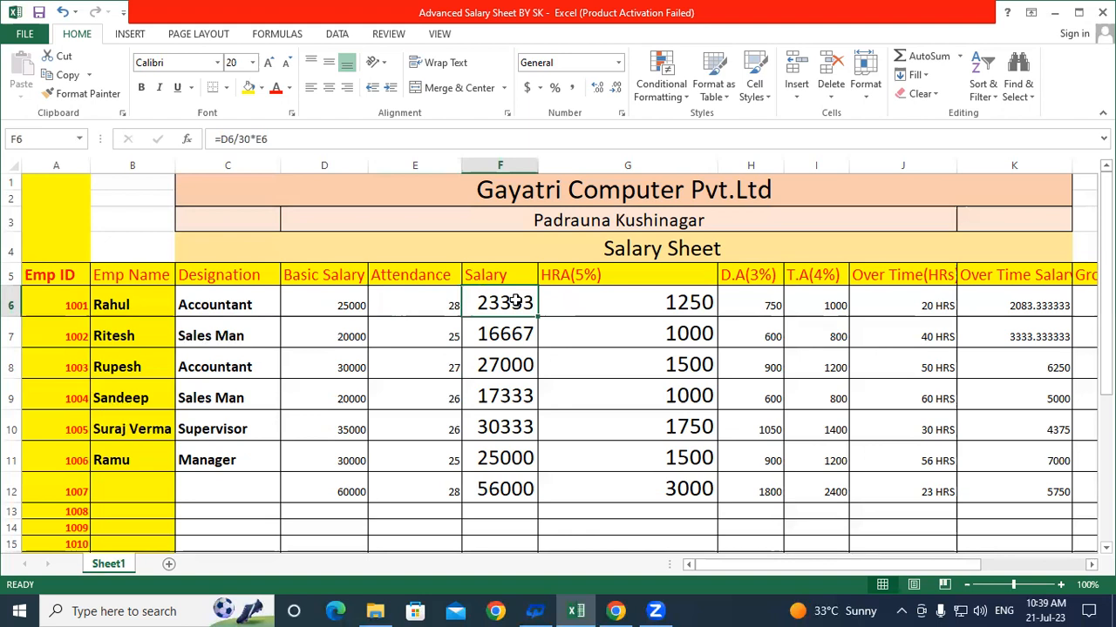
text(=)
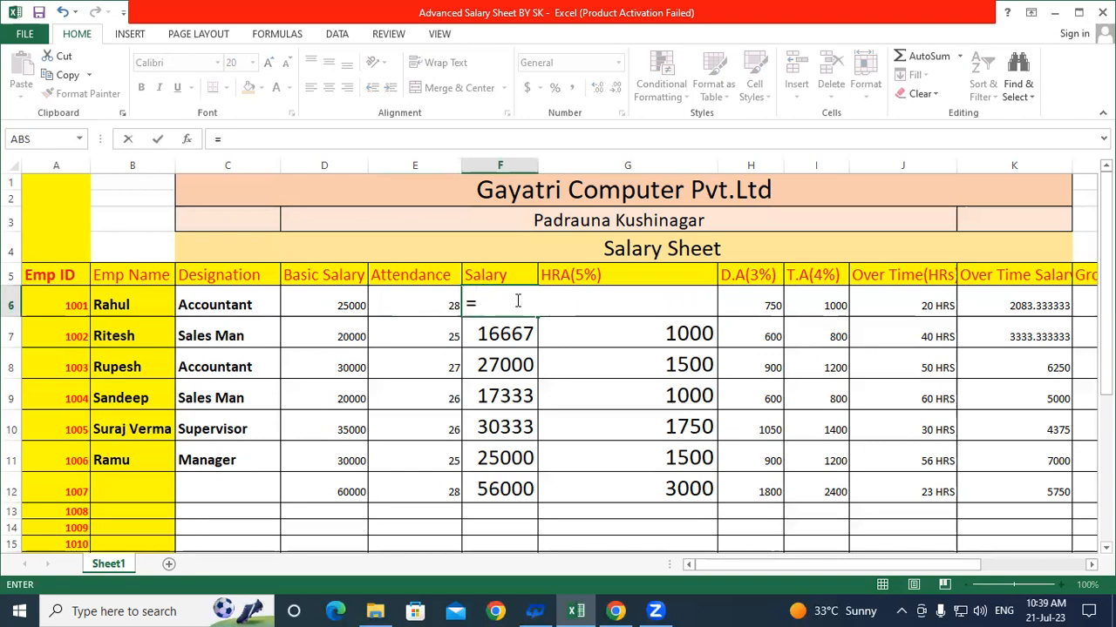
click(312, 305)
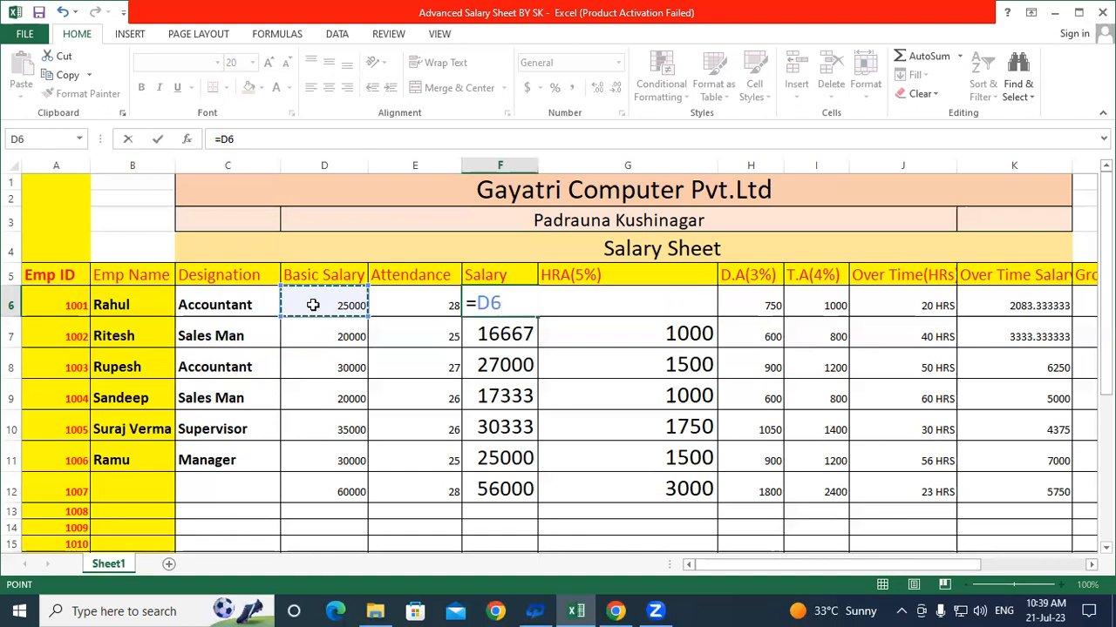
text(/30*)
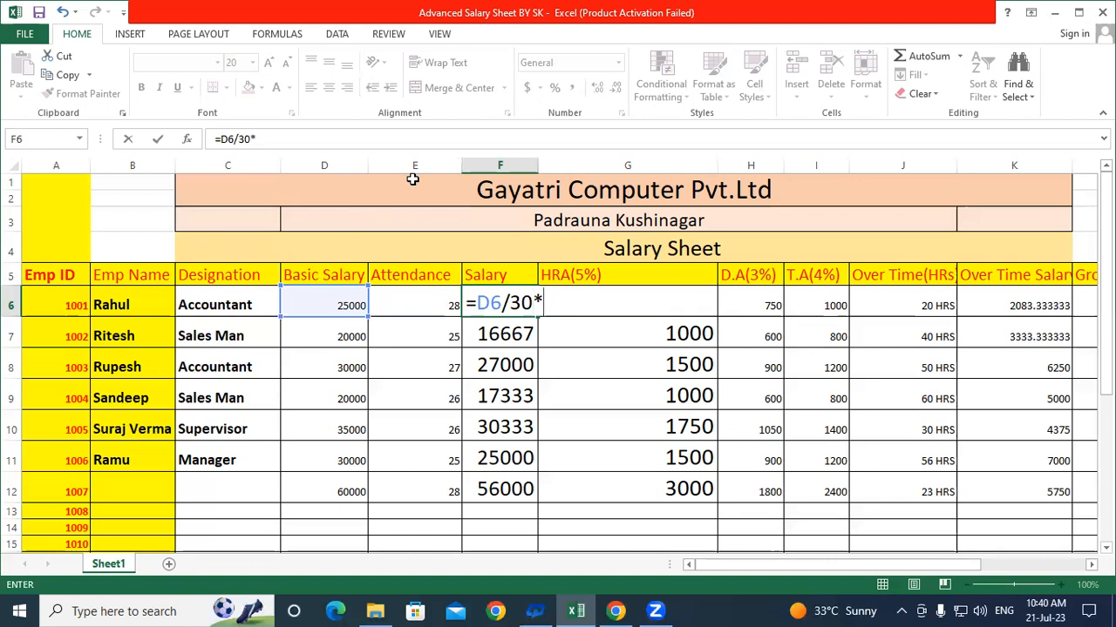
click(430, 309)
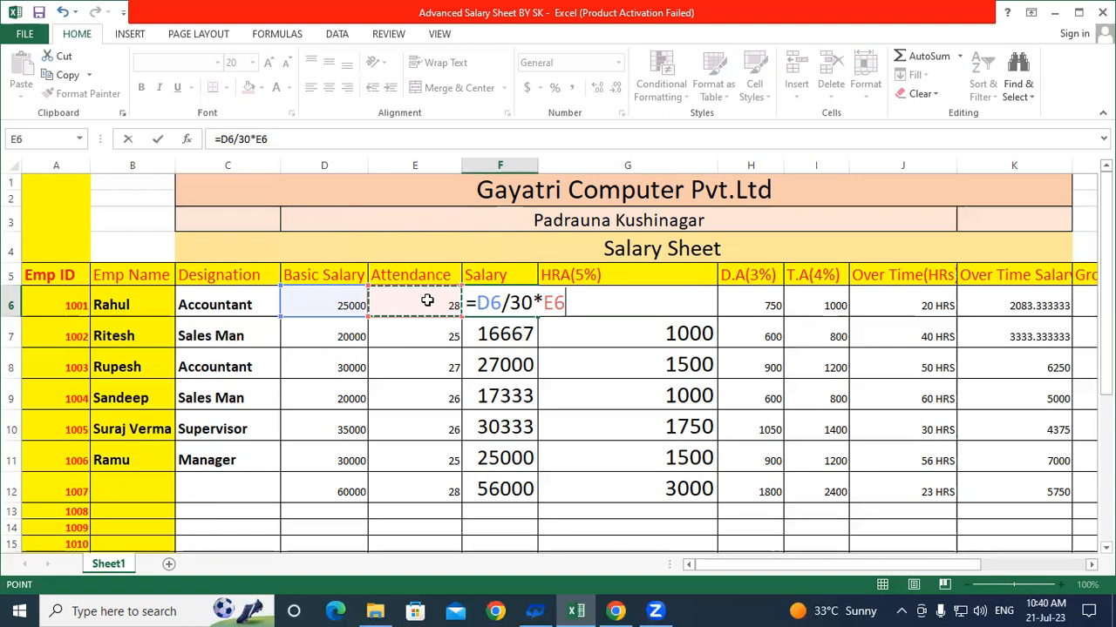
key(Return)
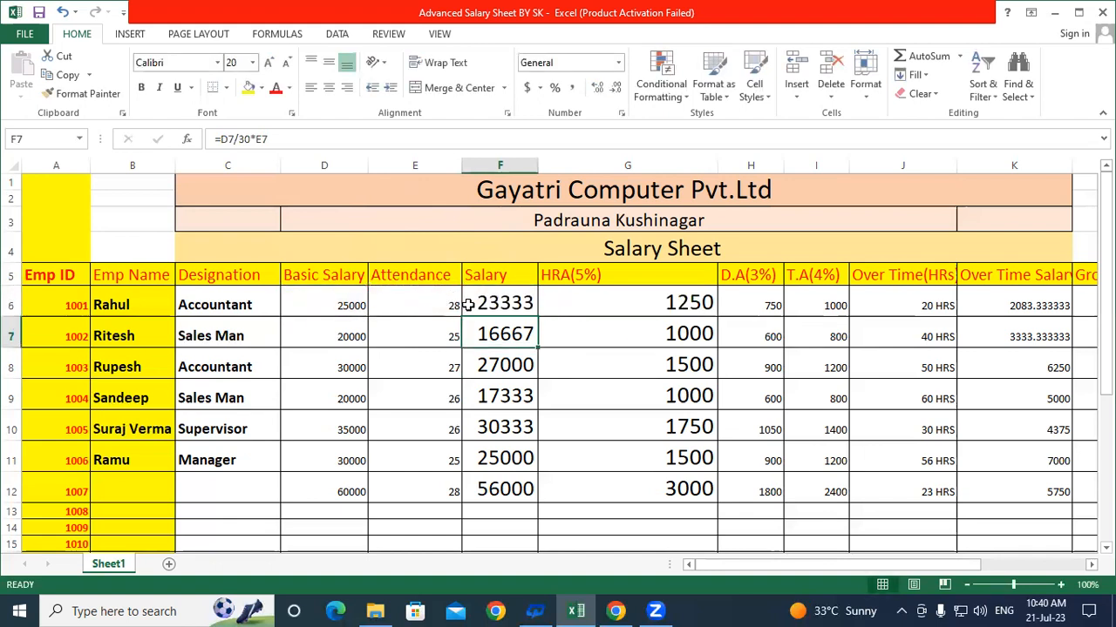
Examine the Salary formula in F6 and the basic salary and attendance cells it refers to
click(481, 302)
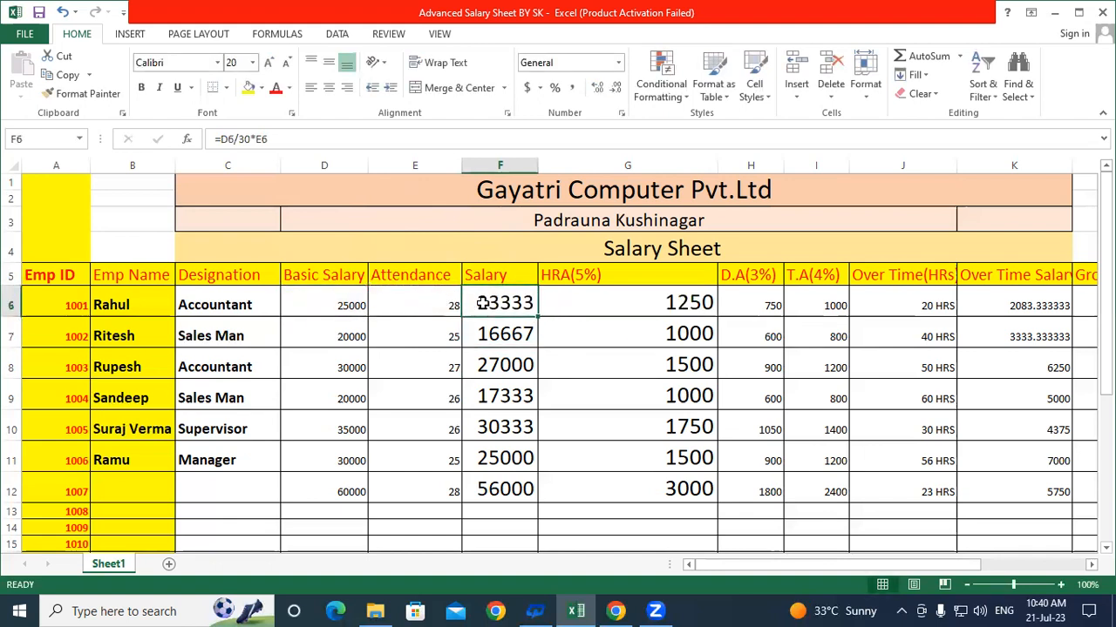
click(315, 300)
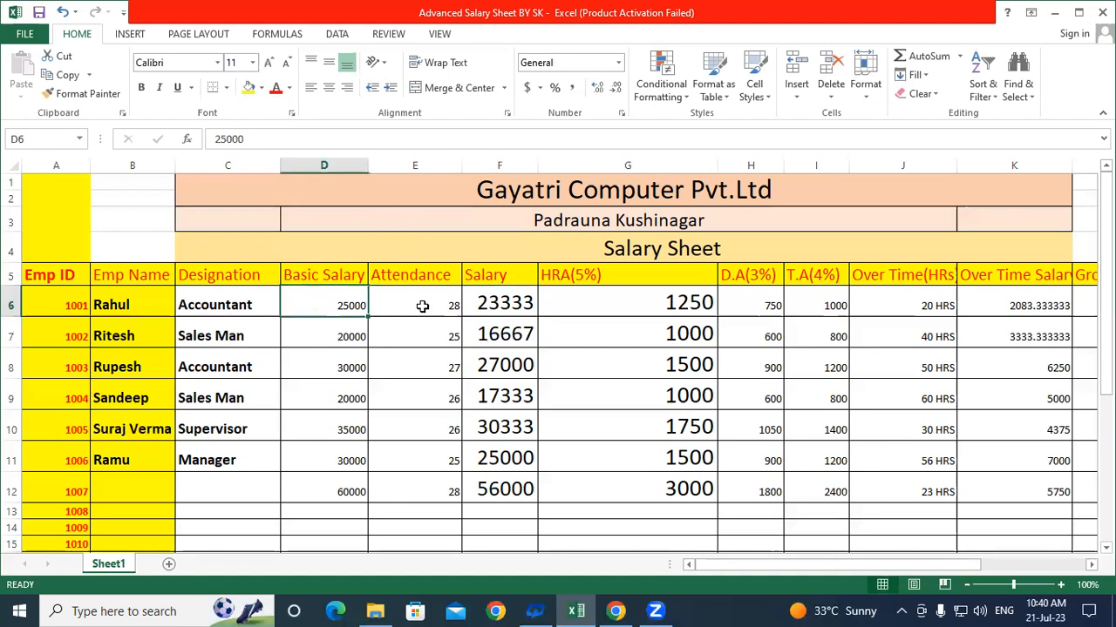
click(485, 304)
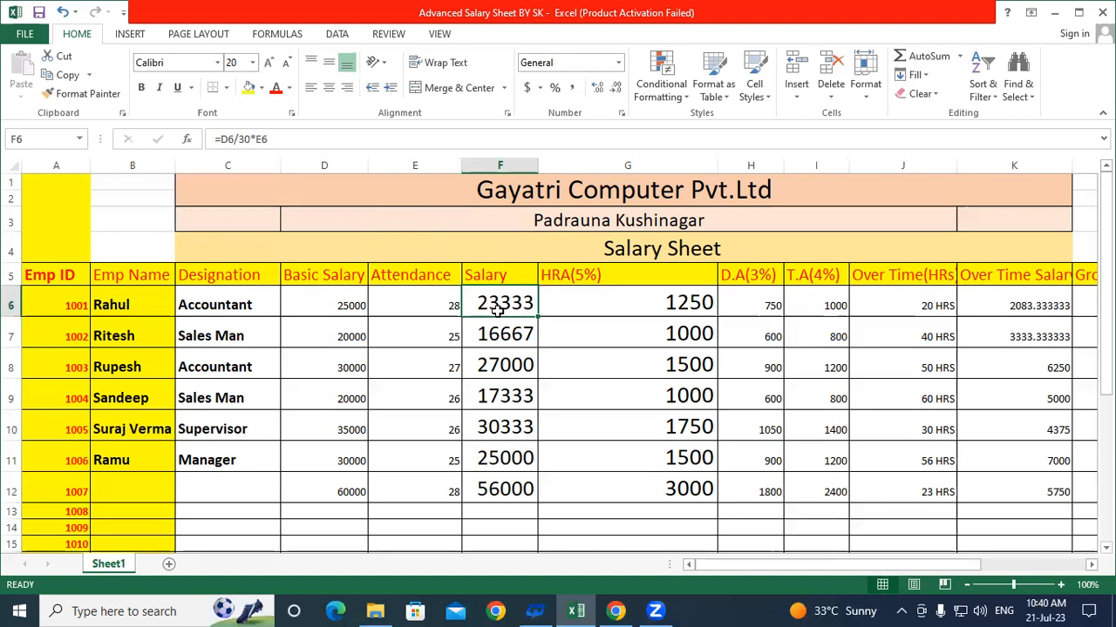
double_click(486, 302)
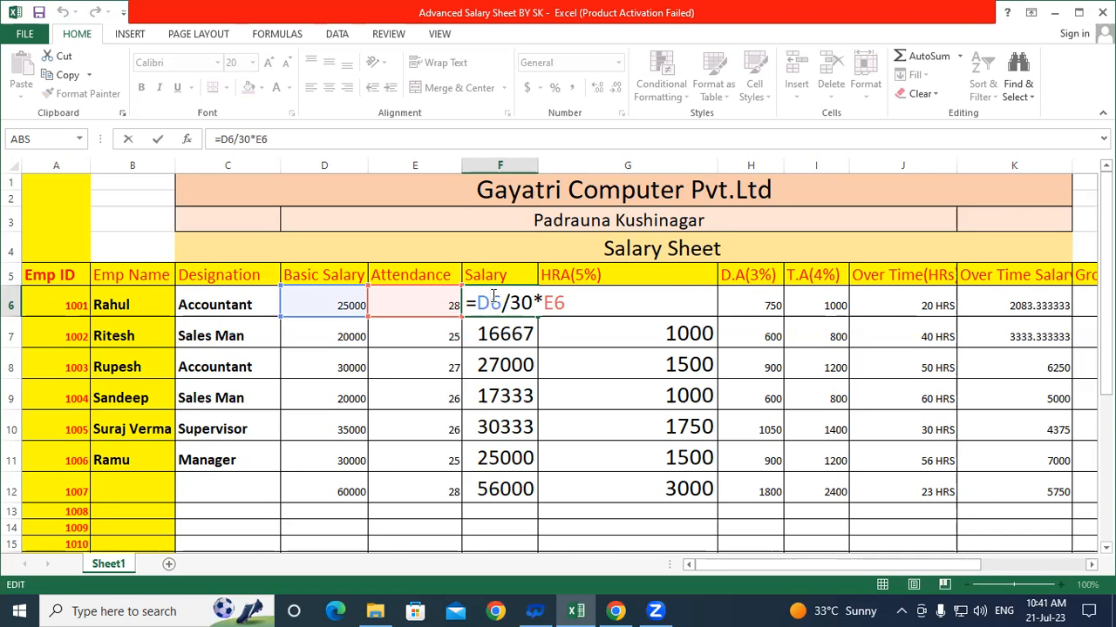
key(Return)
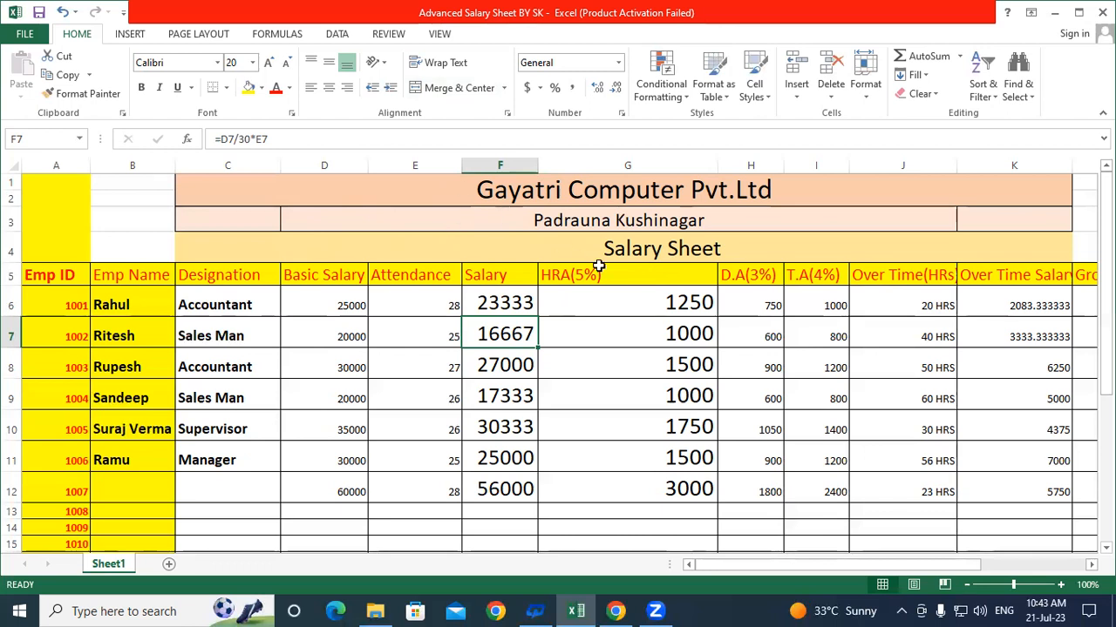
Enter the HRA formula =D6*5/100 in G6, taking 5% of the basic salary
click(617, 302)
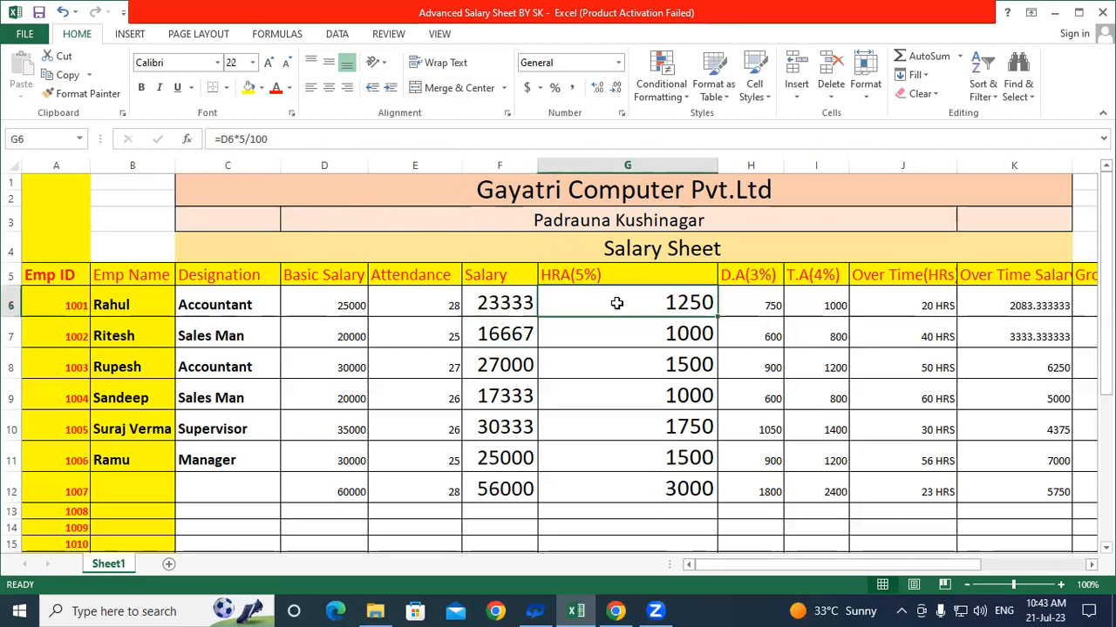
text(=)
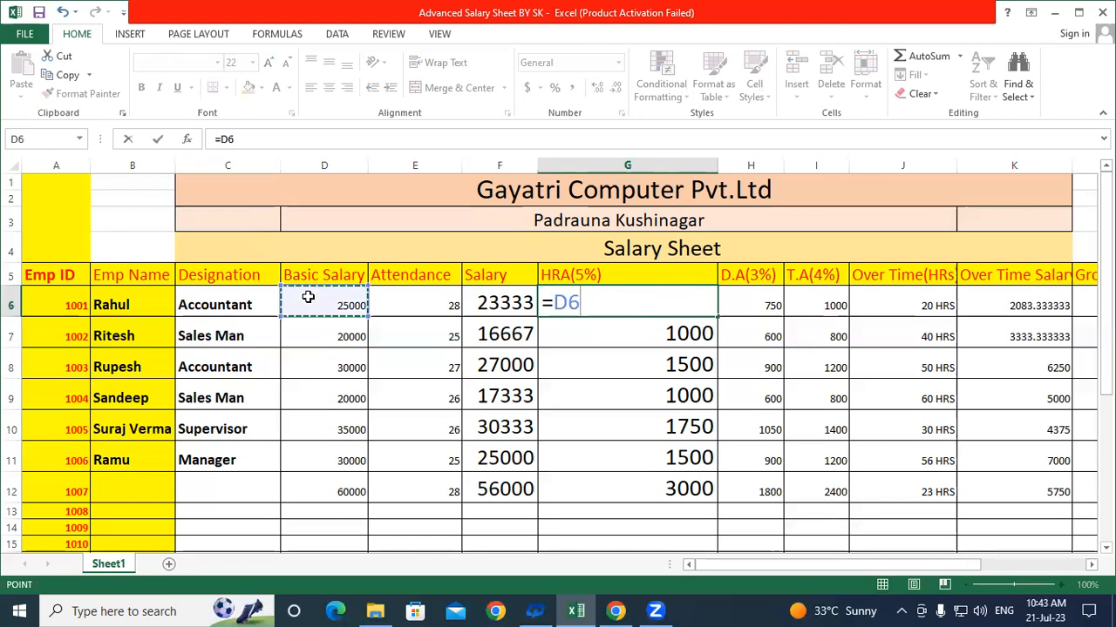
text(*5)
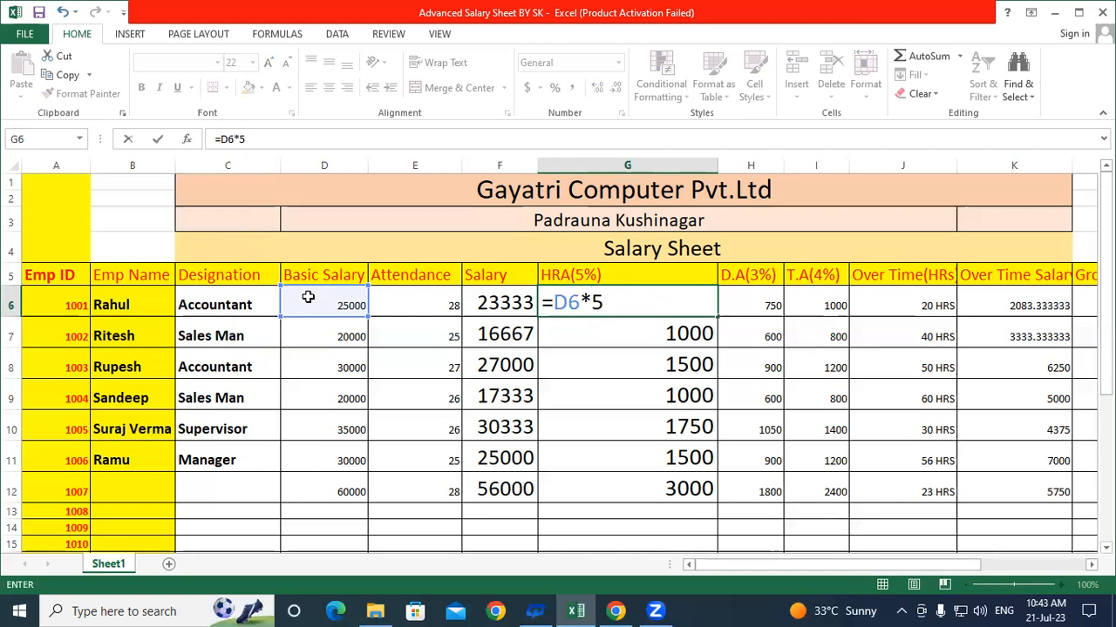
text(/100)
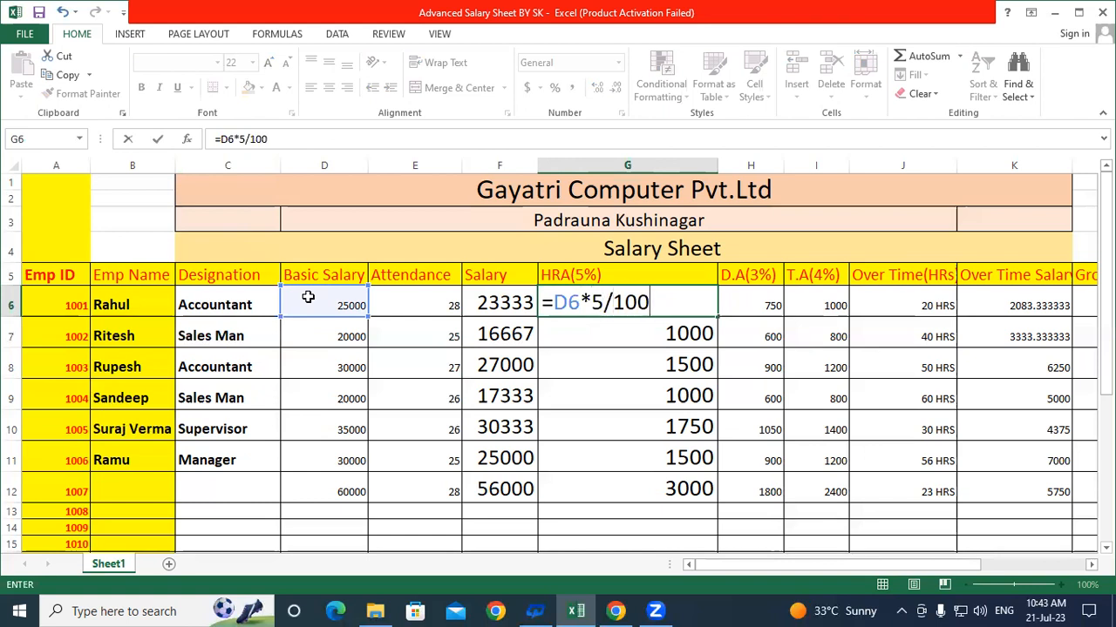
key(Return)
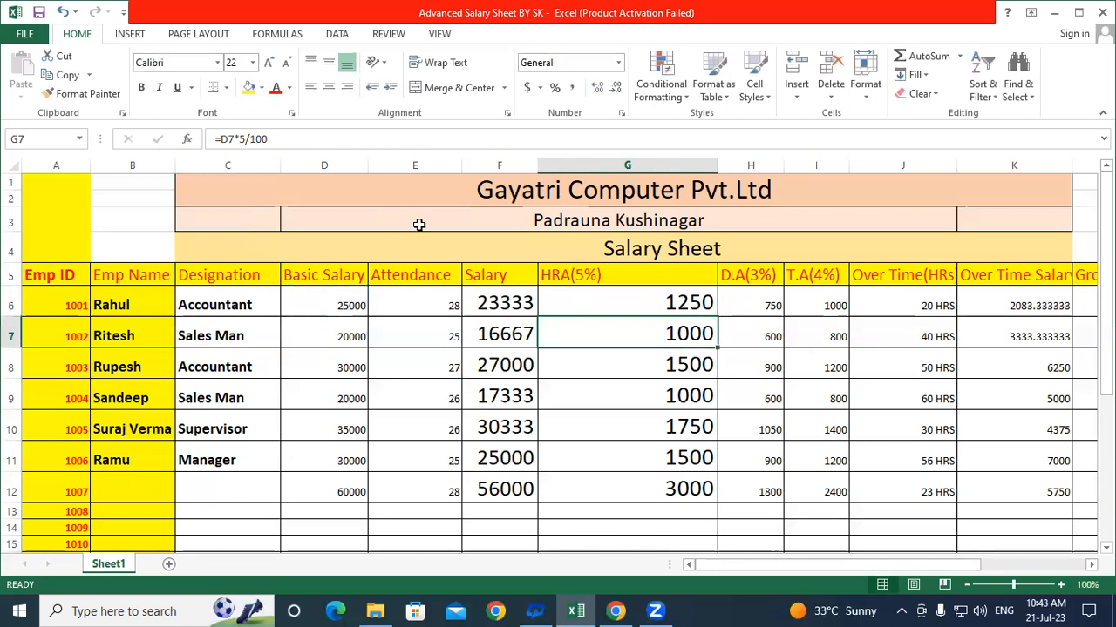
Examine the HRA formula in G6 and its reference to the basic salary
click(599, 295)
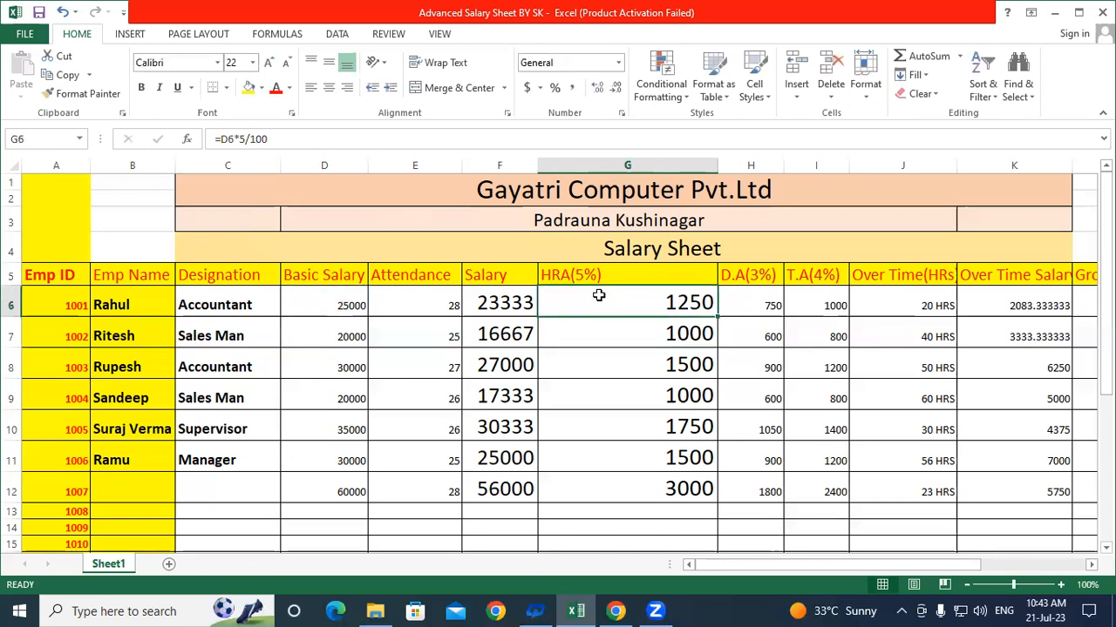
double_click(599, 295)
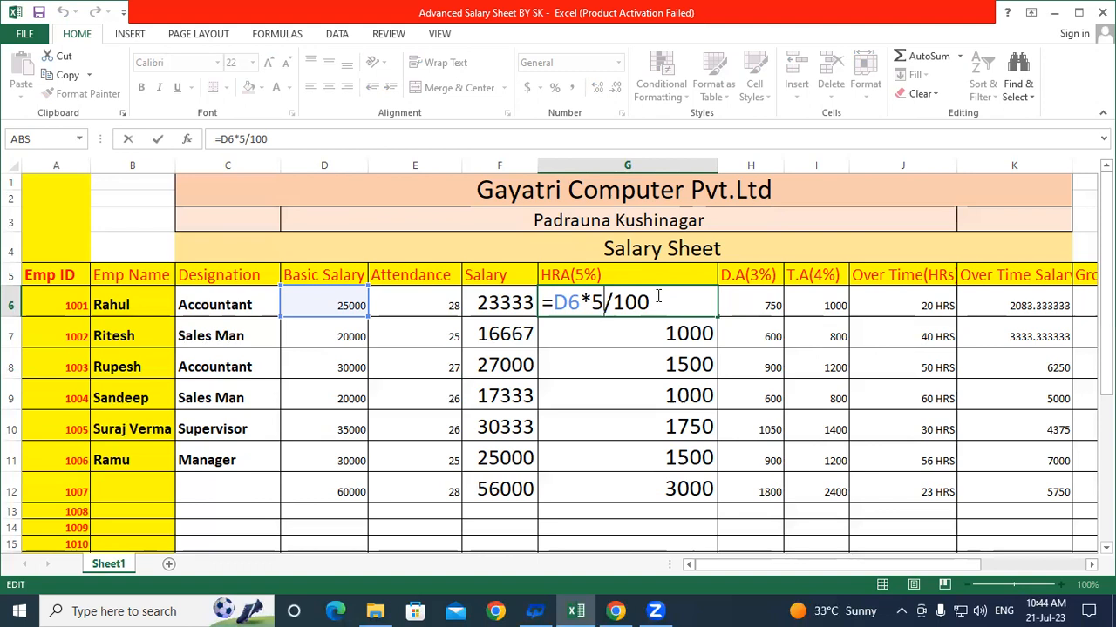
key(Return)
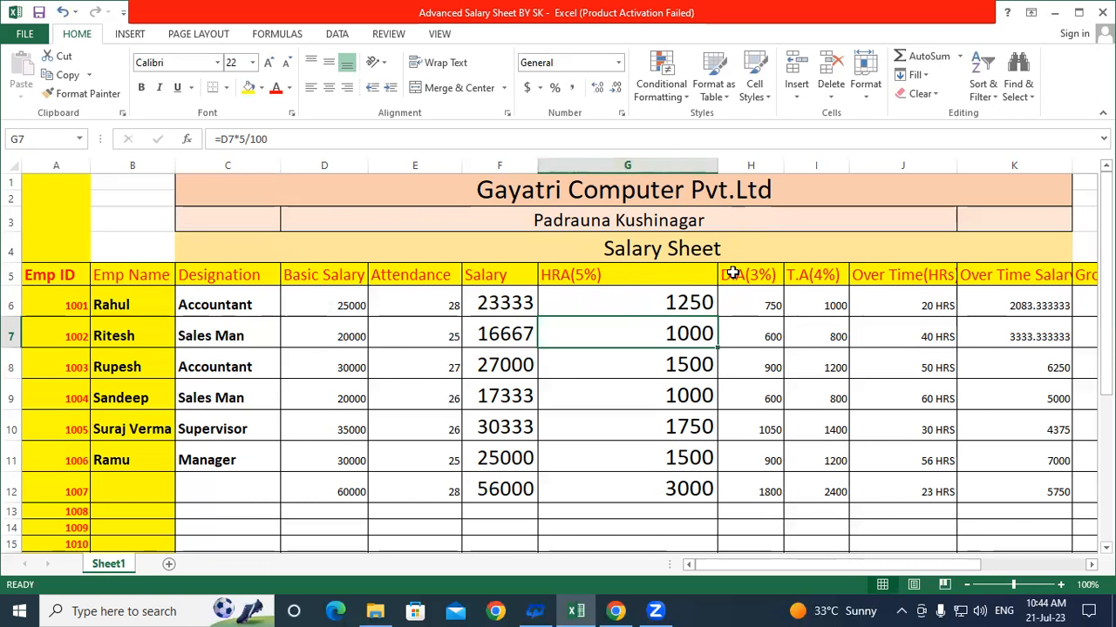
Inspect the D.A(3%) formula in H6 and the T.A(4%) formula in I6
click(732, 274)
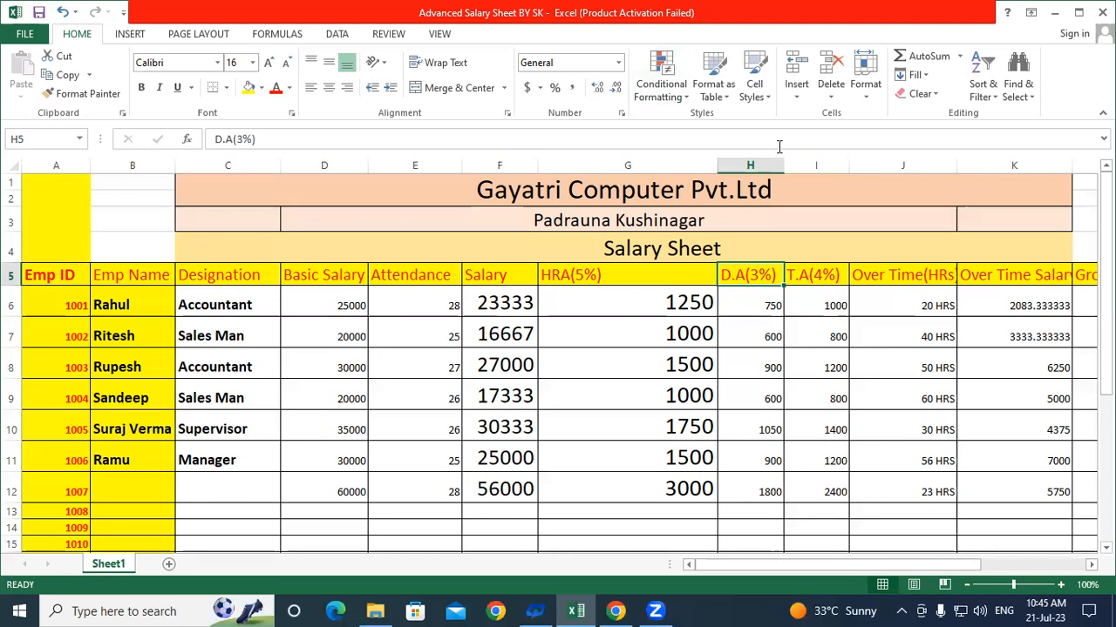
double_click(751, 305)
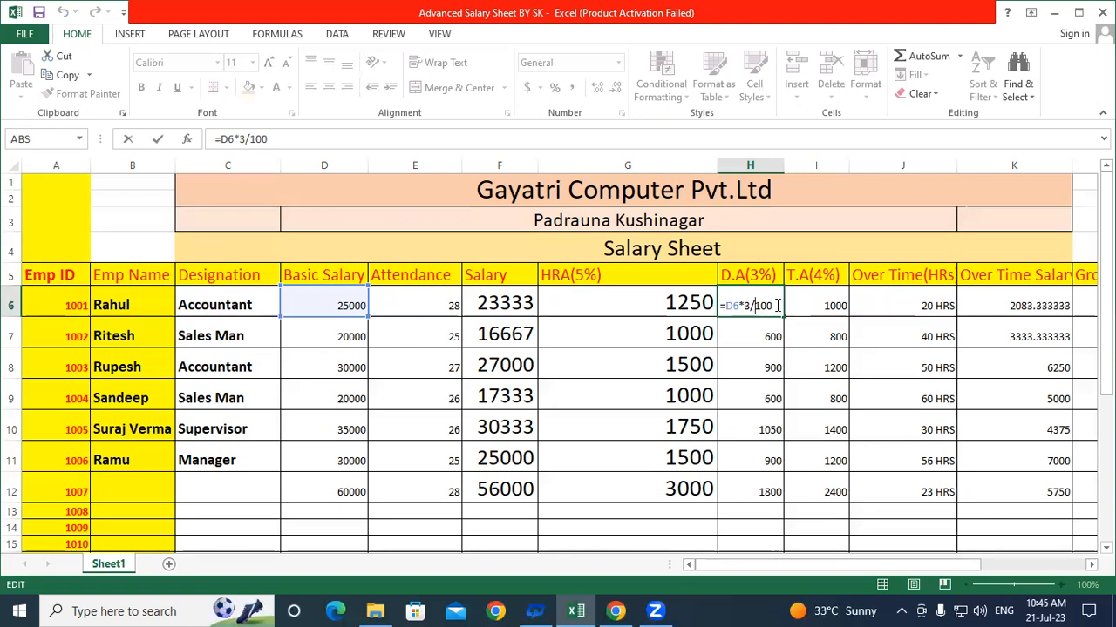
key(Return)
click(756, 305)
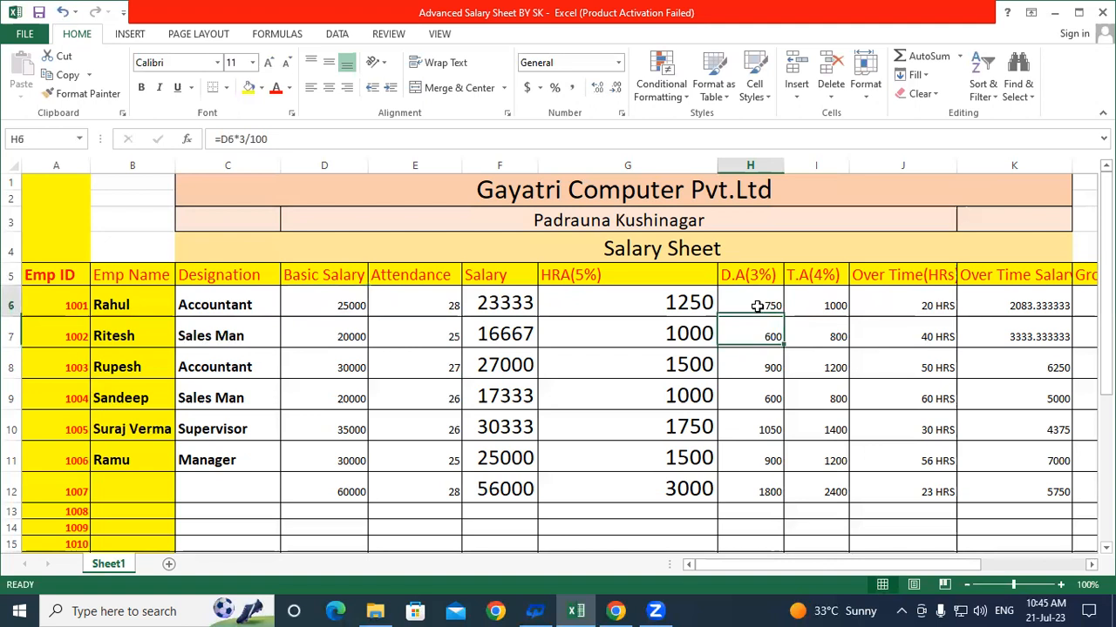
click(812, 292)
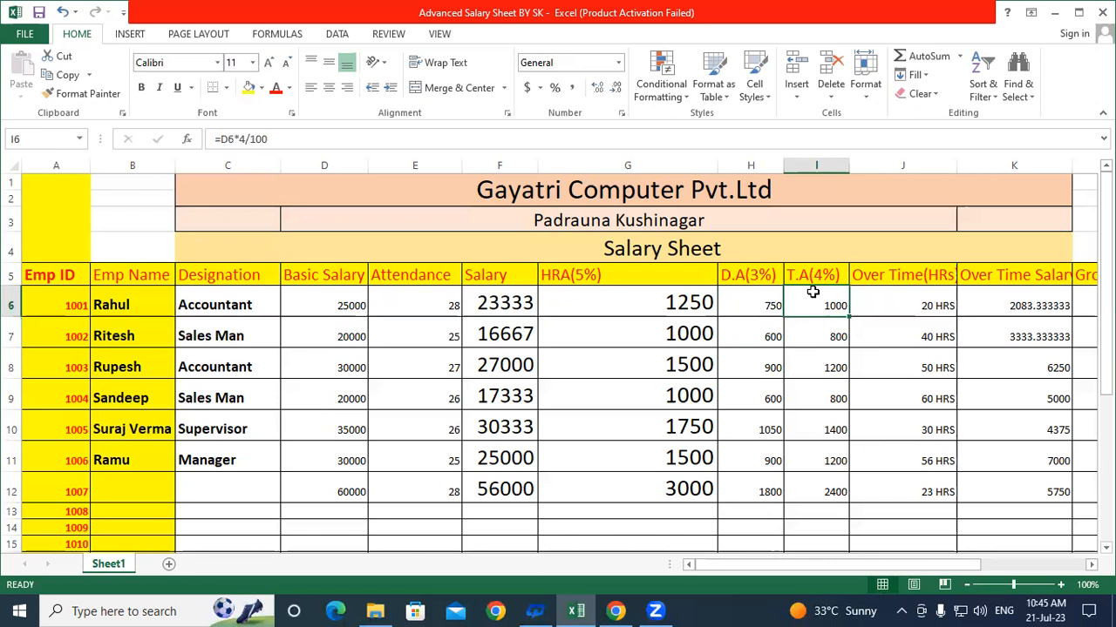
Review the Over Time(HRs) heading and the overtime hours in J6 to J12
click(881, 274)
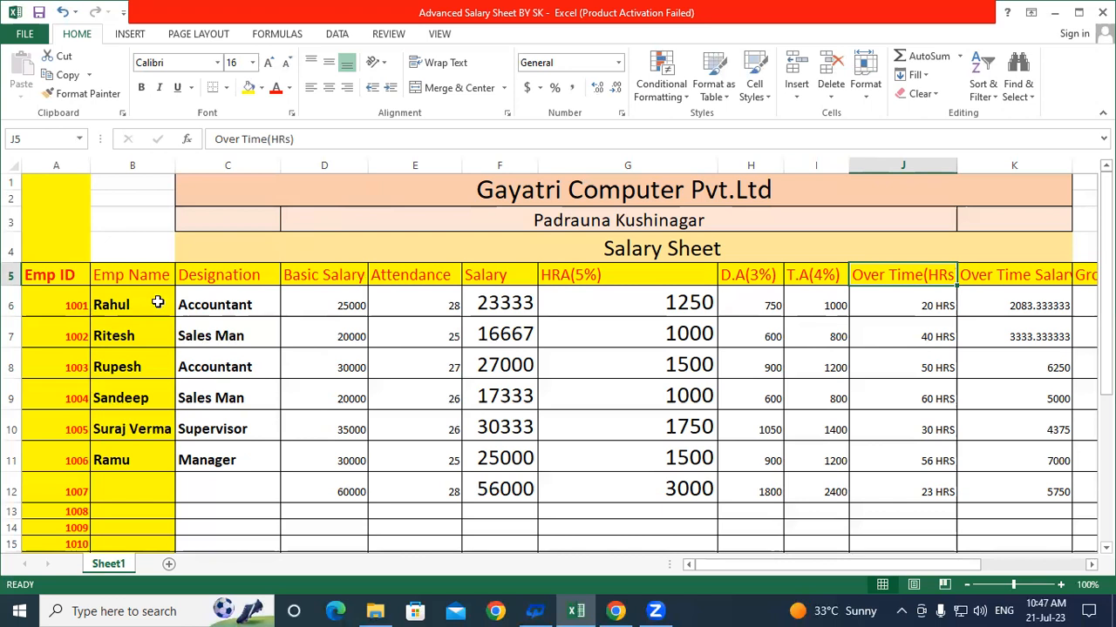
click(899, 305)
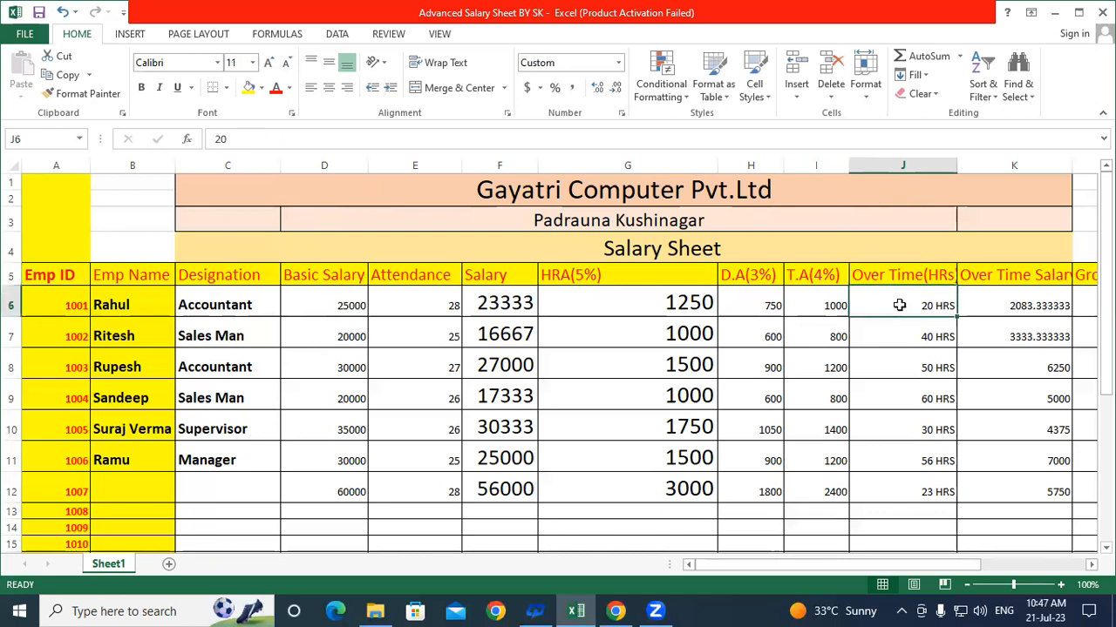
click(892, 336)
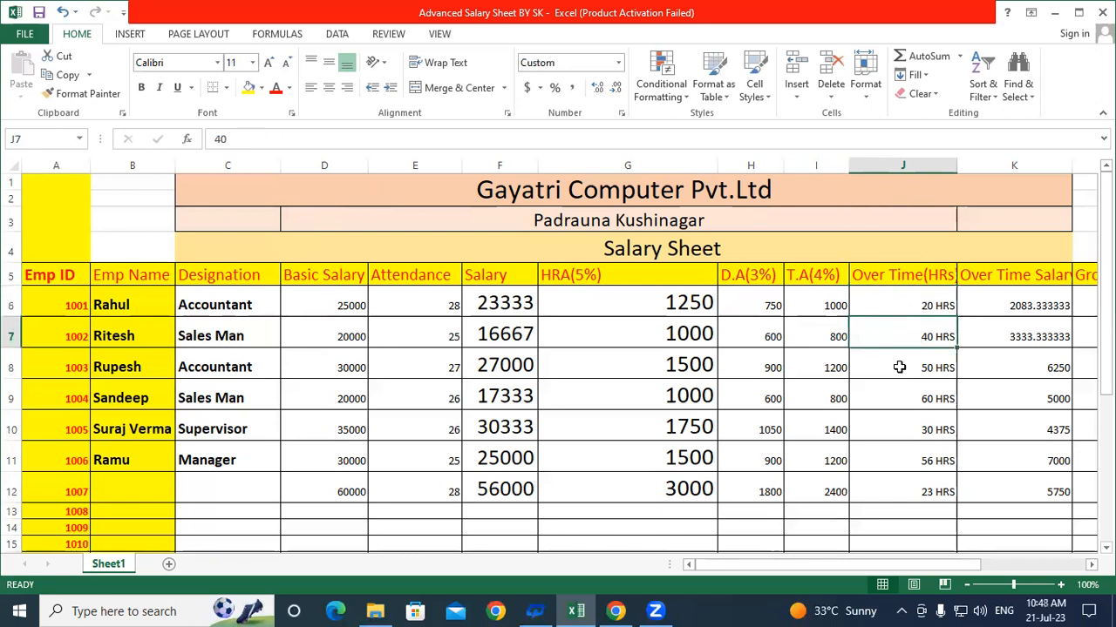
click(898, 367)
click(906, 398)
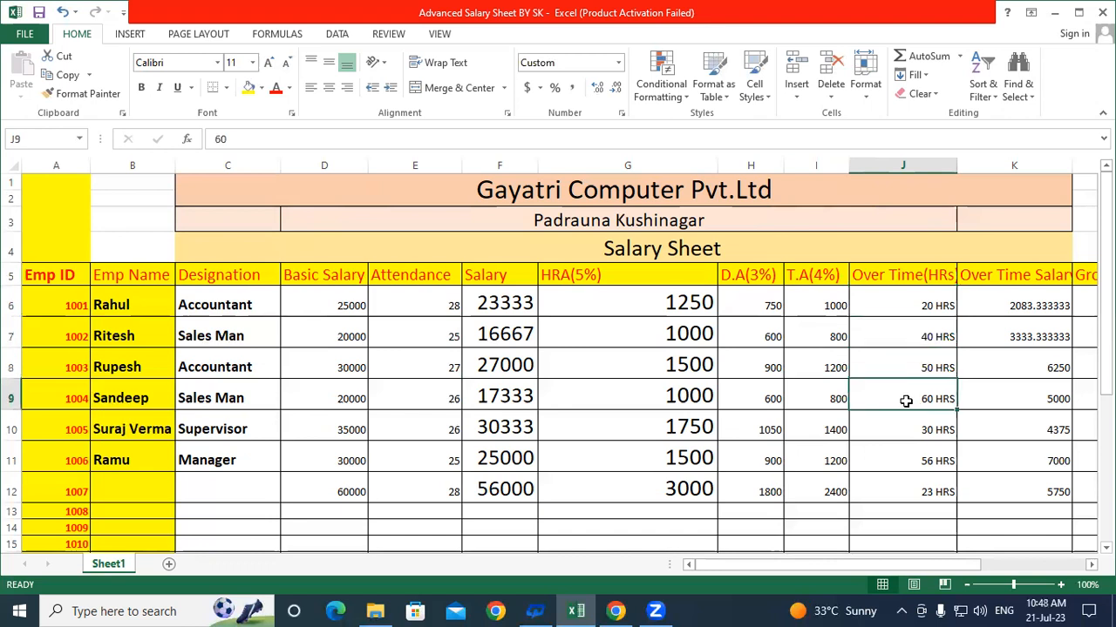
drag(898, 297, 891, 483)
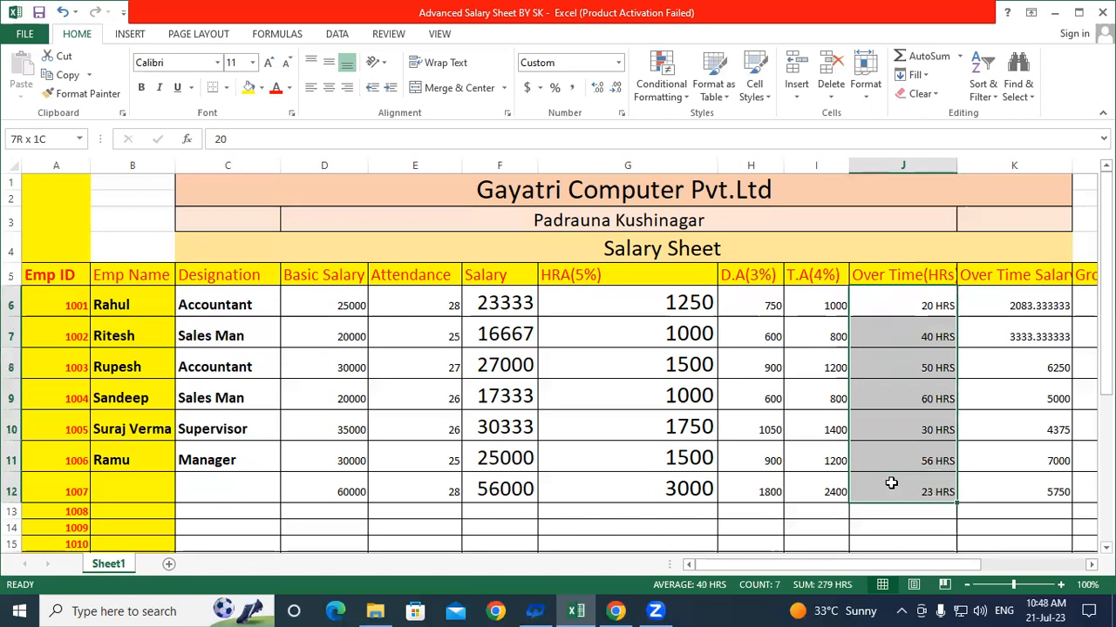
click(865, 275)
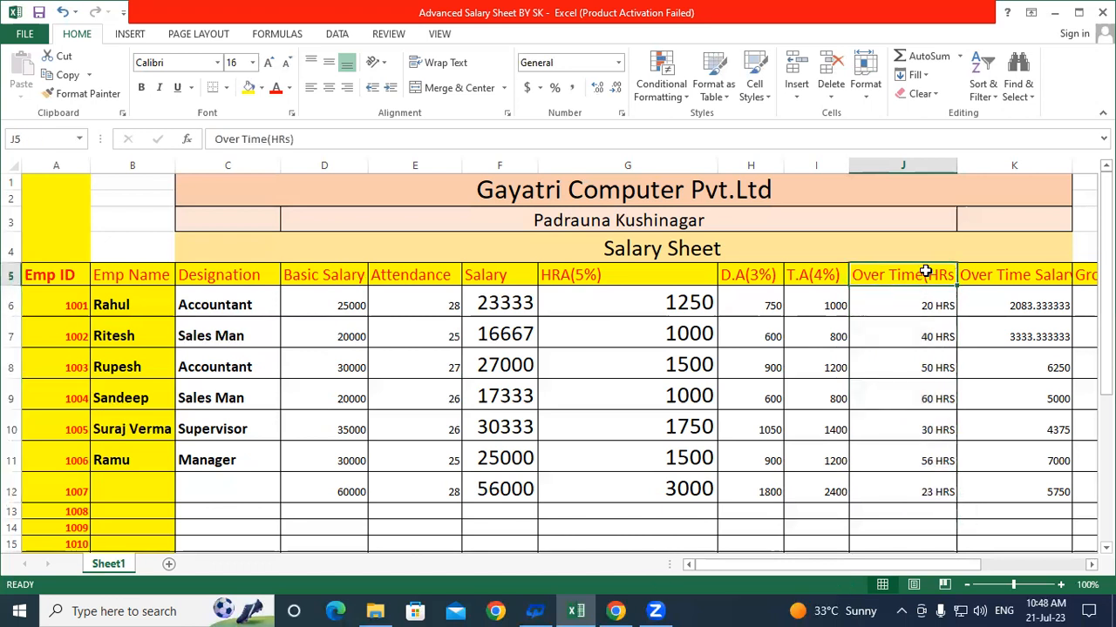
drag(903, 299, 892, 485)
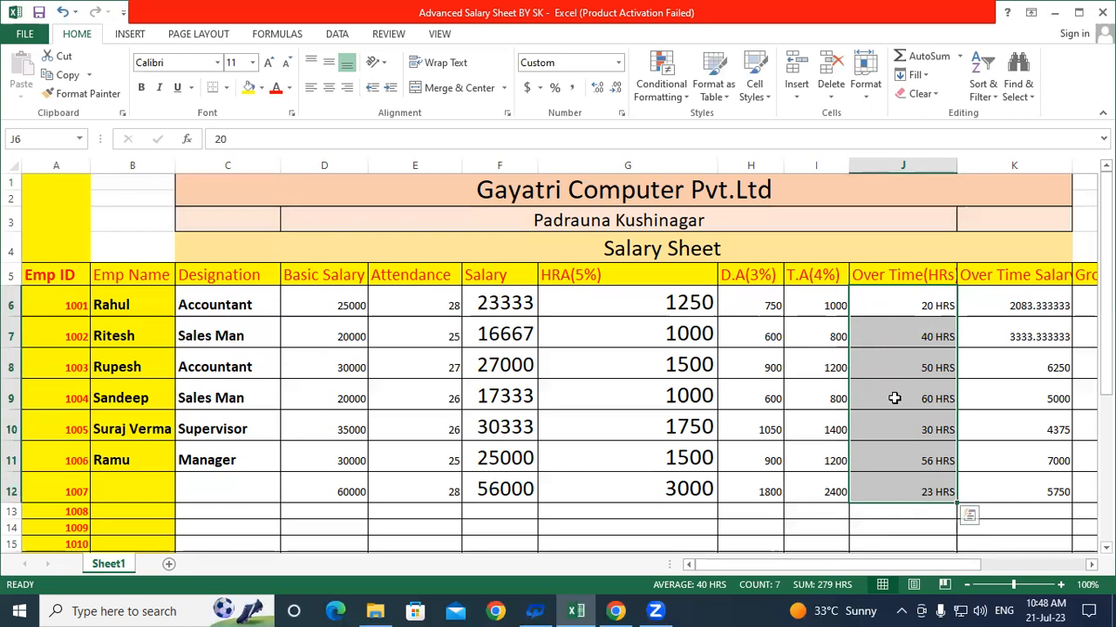
Enter the sample overtime entries 20HRS in C26 and 50HRS in C27 below the salary table
scroll(407, 423, down, 4)
scroll(407, 422, down, 2)
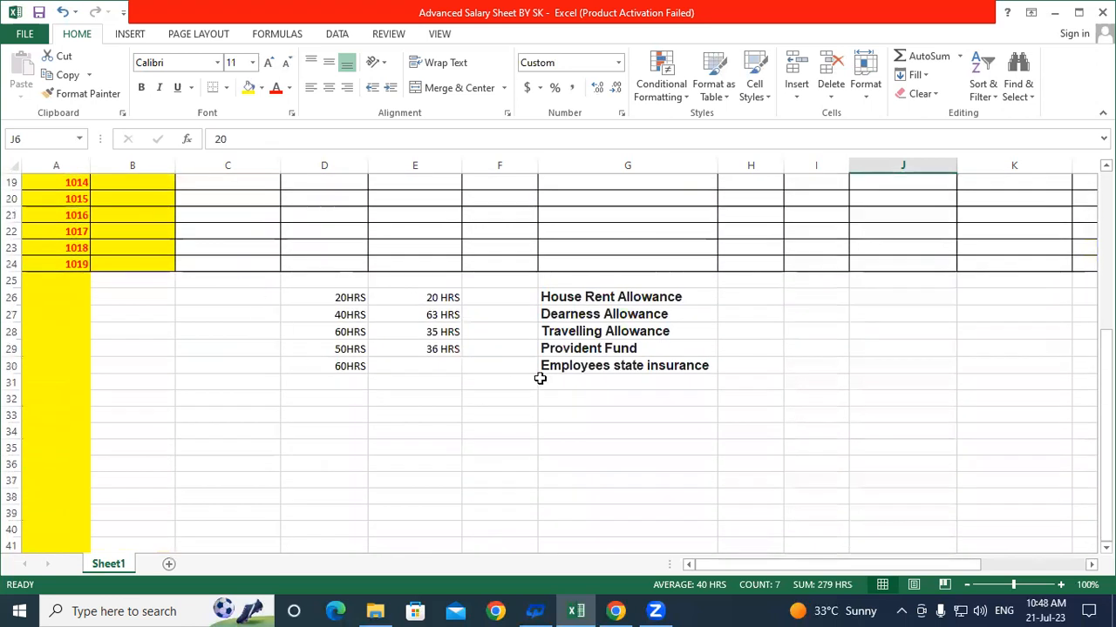
click(561, 410)
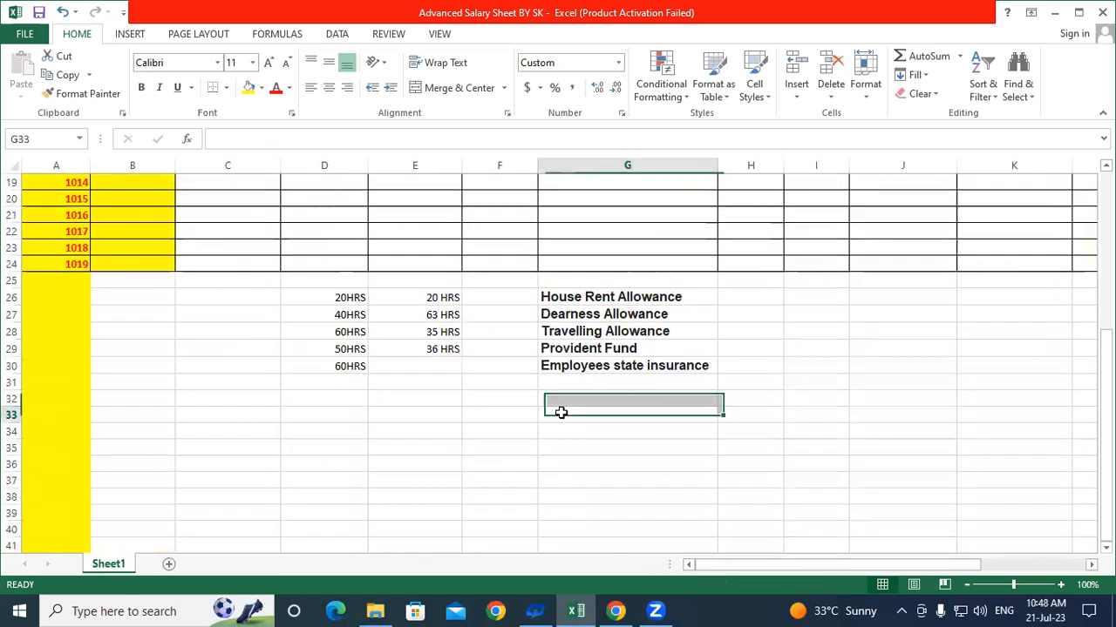
click(204, 297)
text(20)
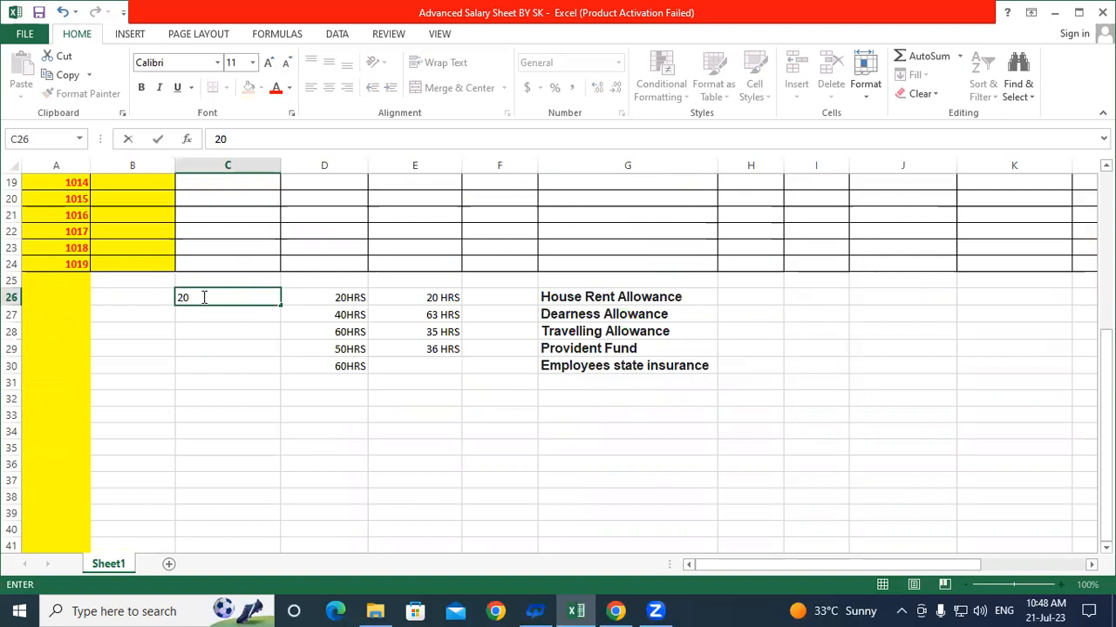
text(HRS)
key(Return)
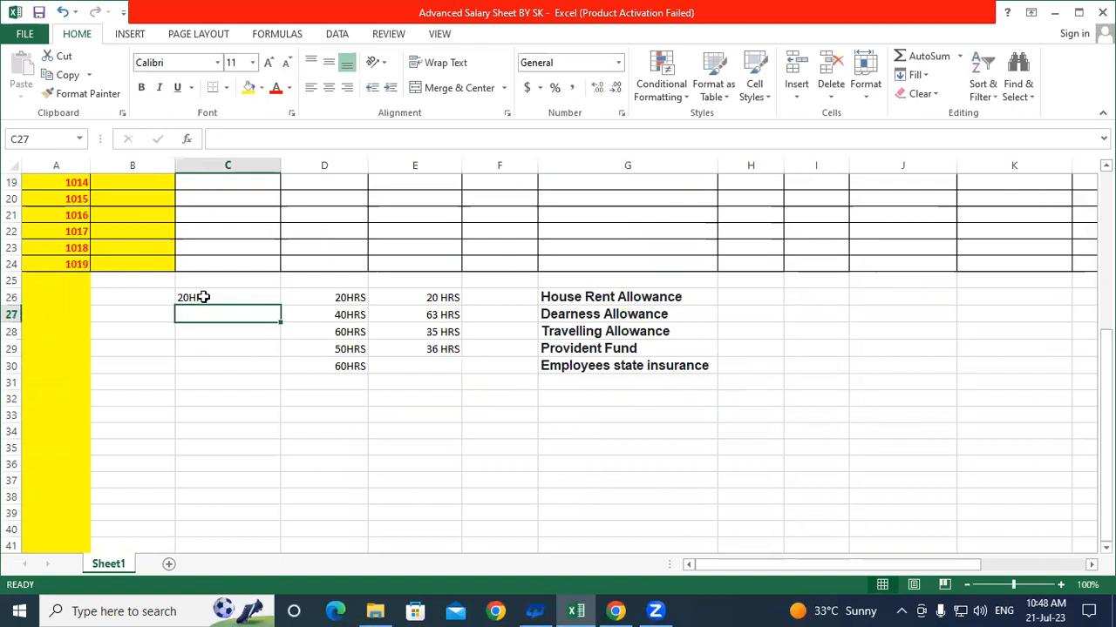
text(50HRS)
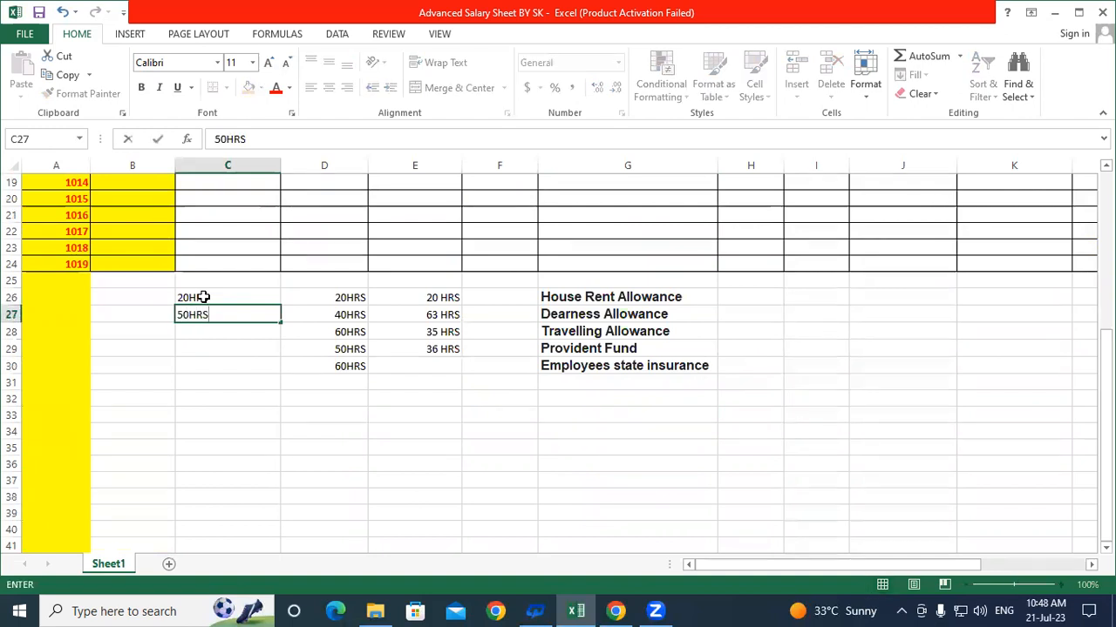
key(Return)
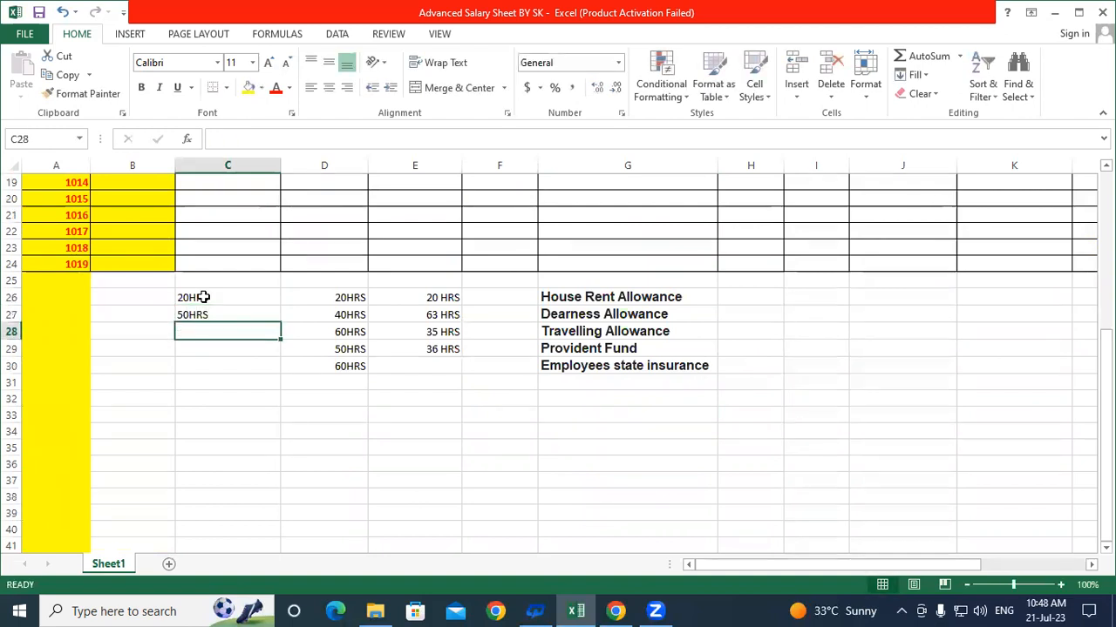
Add up the two hour entries in C28 with =SUM(C26:C27) and check the result cell
drag(209, 298, 202, 315)
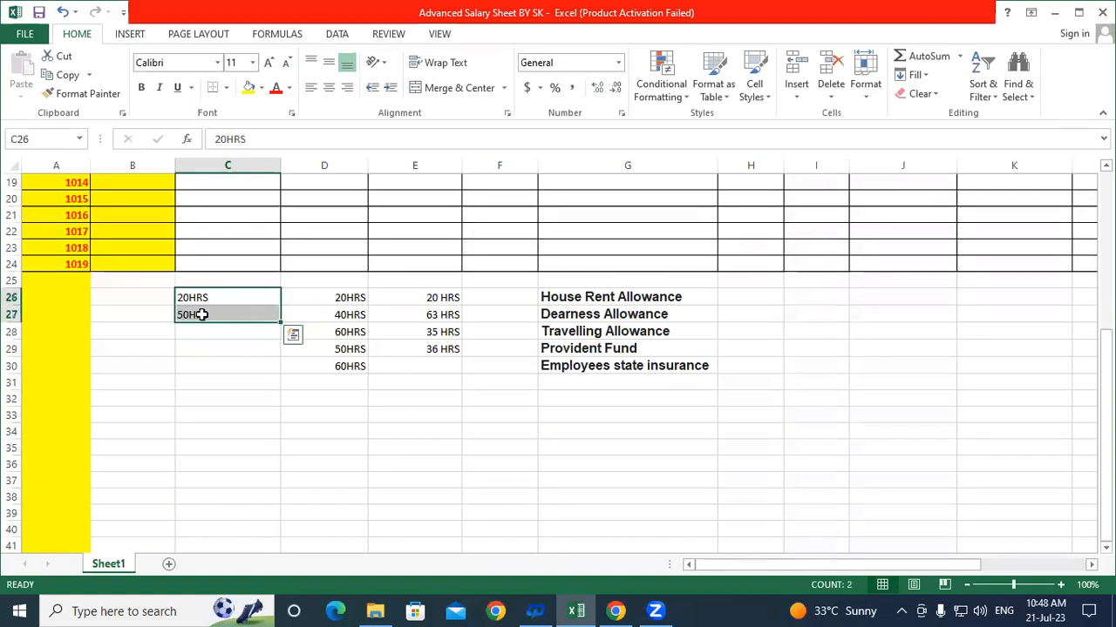
click(190, 331)
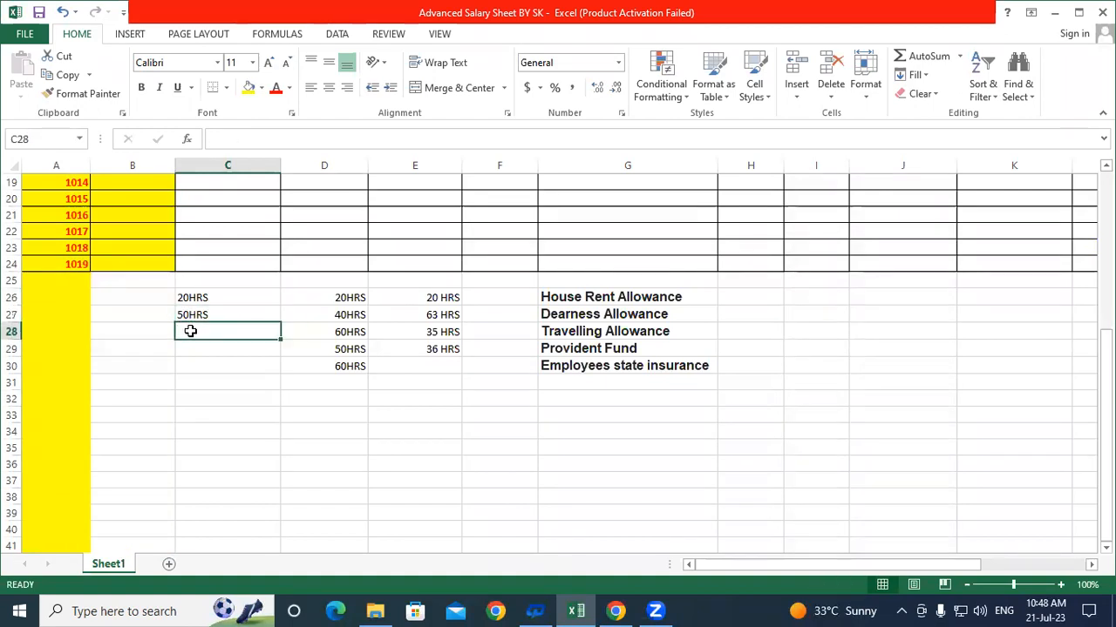
text(=SUM())
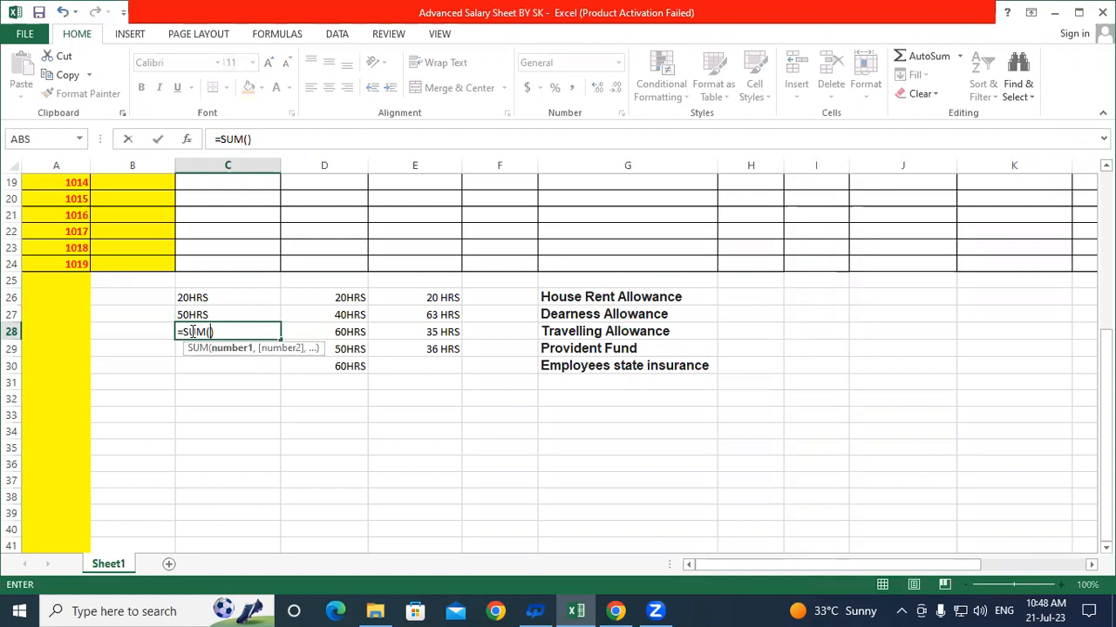
drag(187, 299, 188, 311)
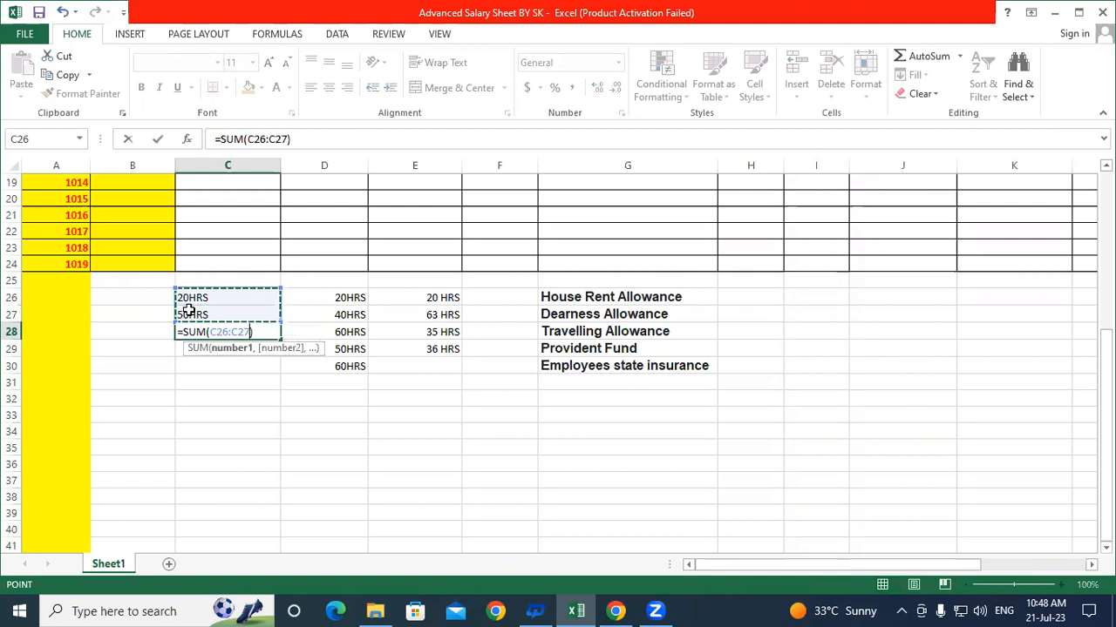
key(Return)
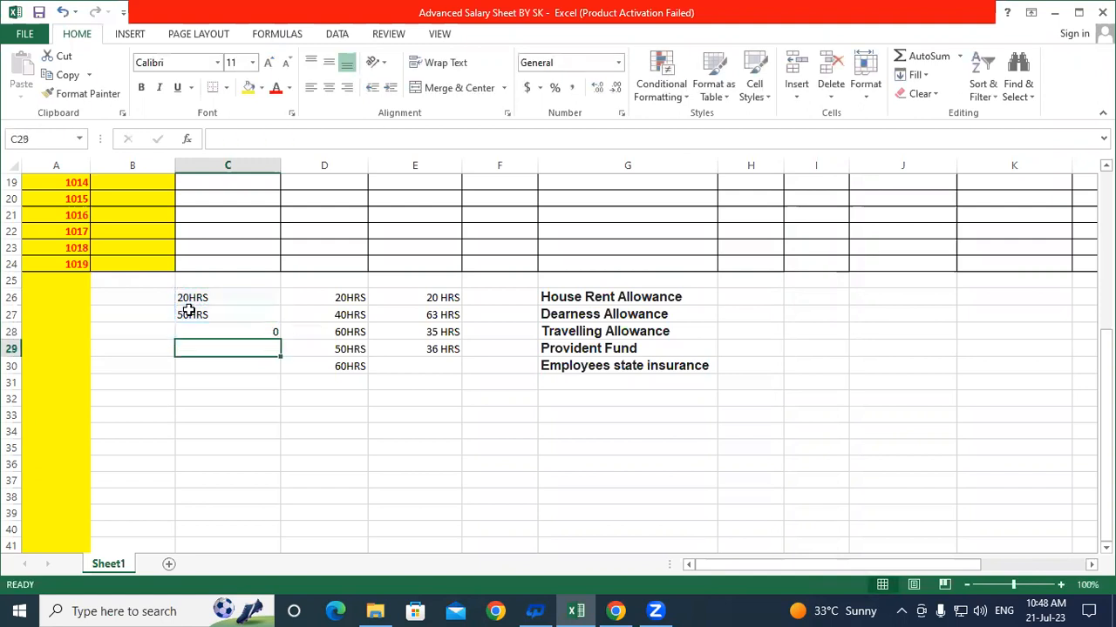
click(210, 333)
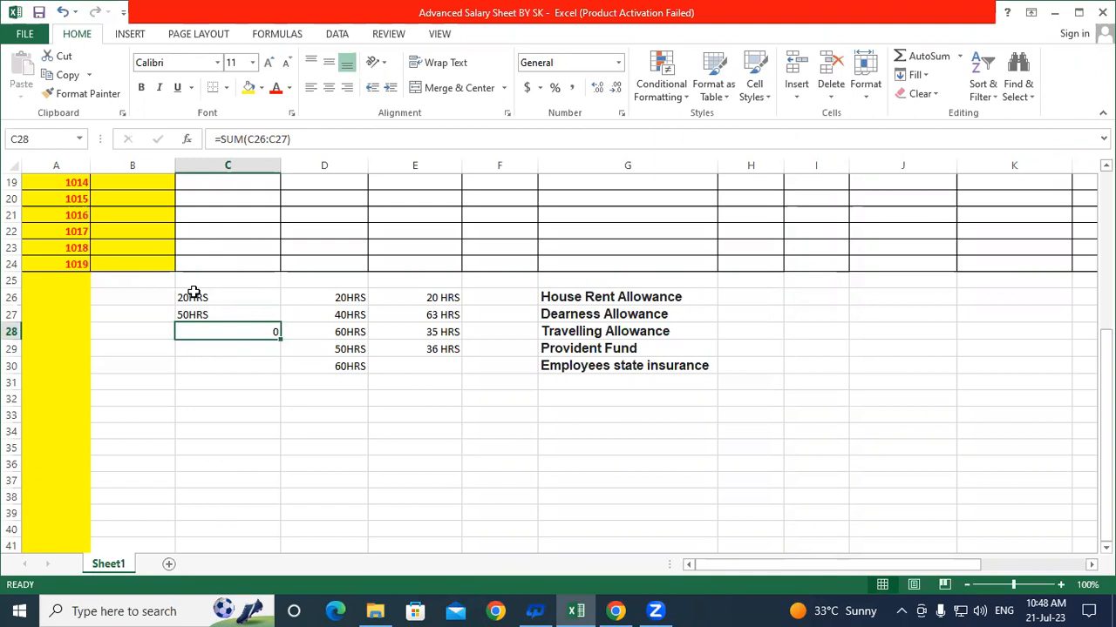
Enter the sample weights 20 KG in D32 and 50 KG in D33
click(329, 398)
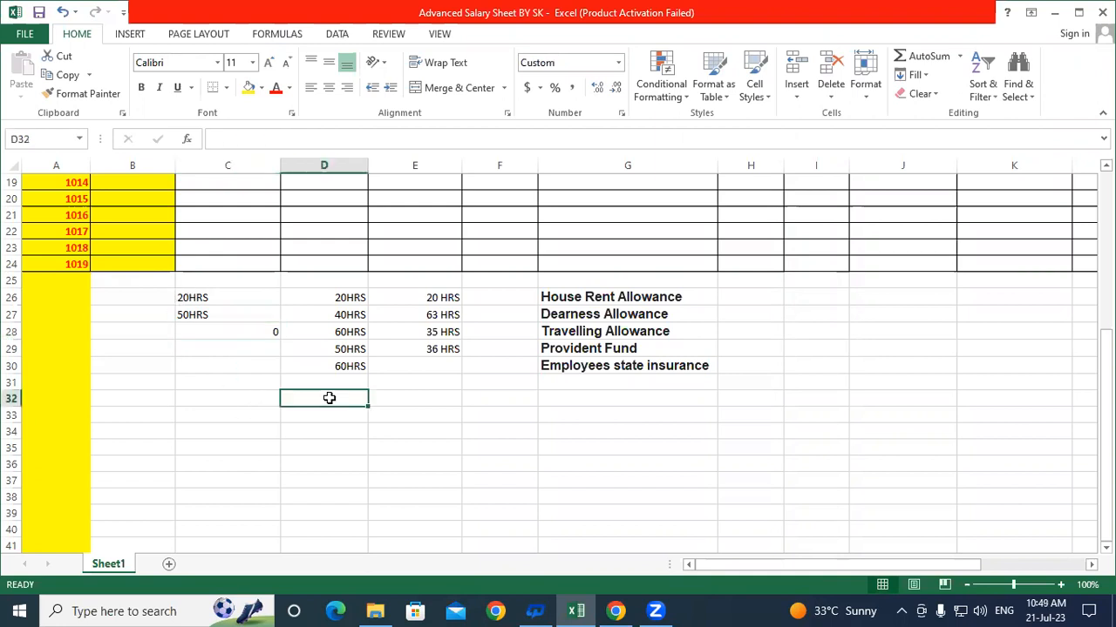
text(20 KG)
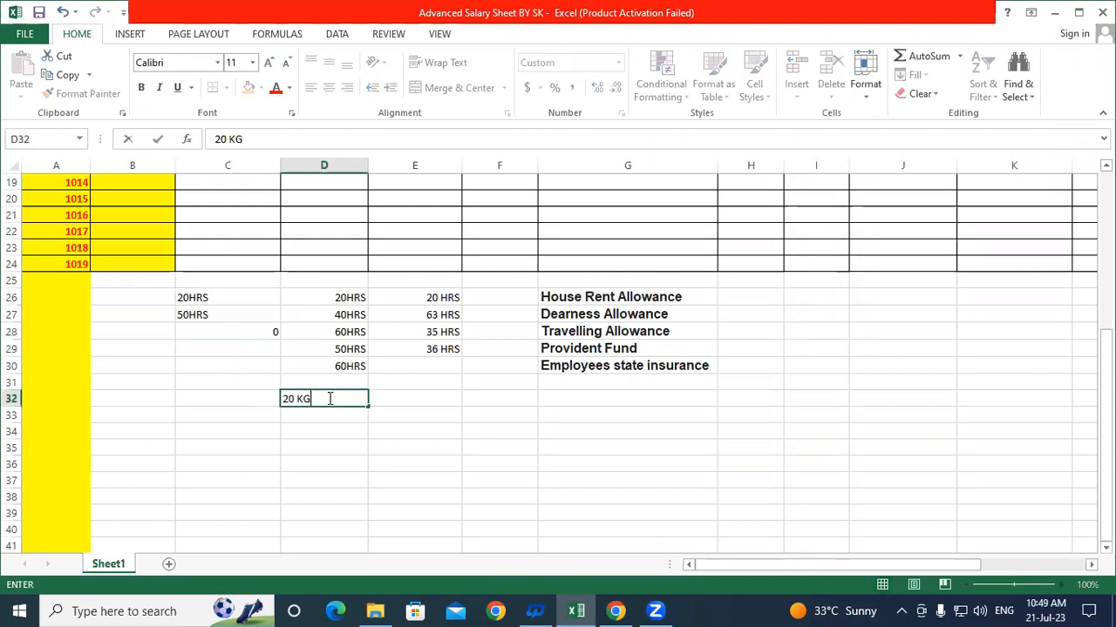
key(Return)
text(50 KG)
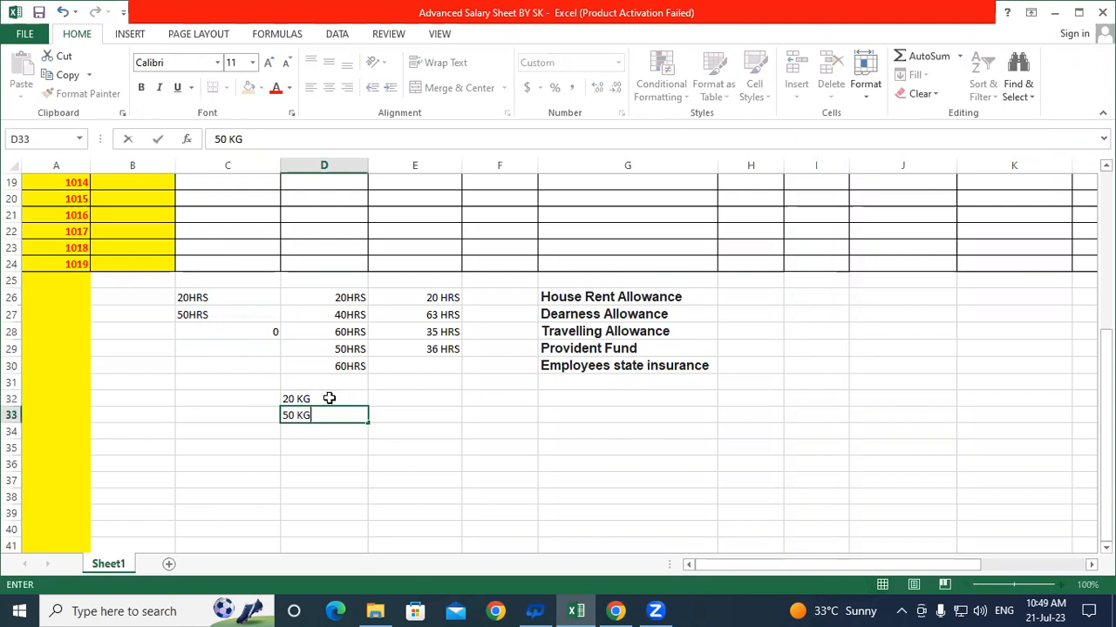
key(Return)
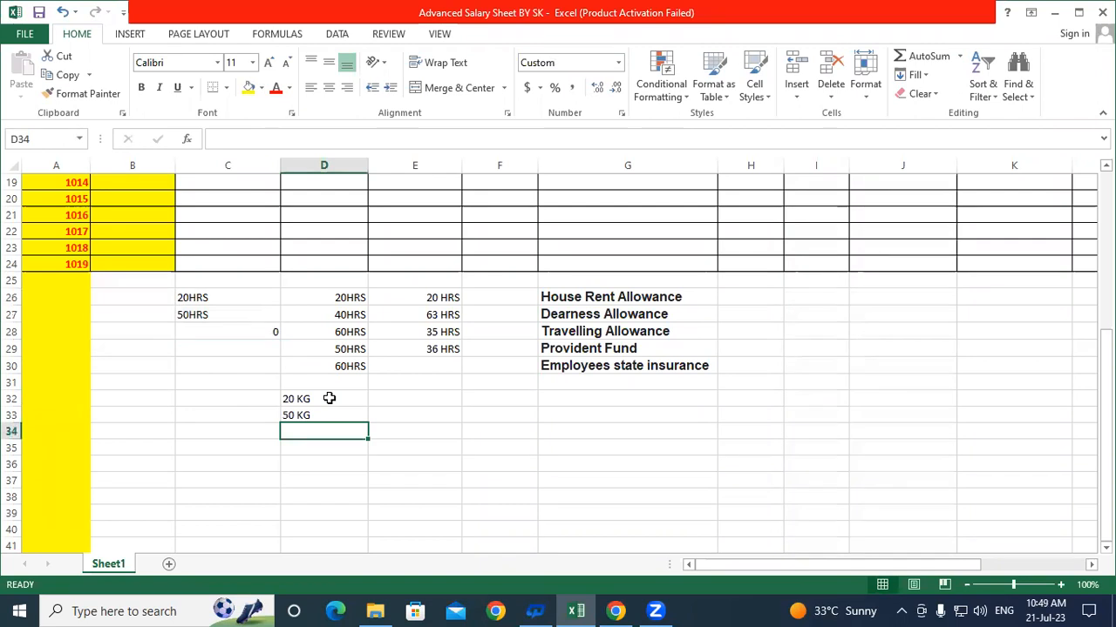
Total the two weight entries in D34 with =SUM(D32:D33)
key(alt+equal)
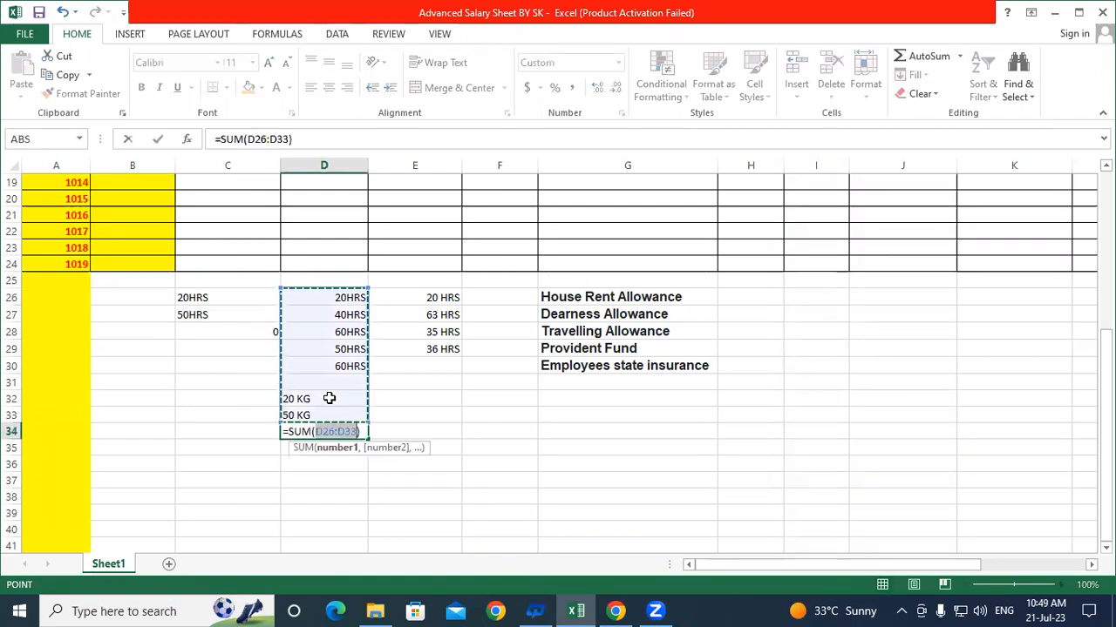
drag(304, 396, 304, 409)
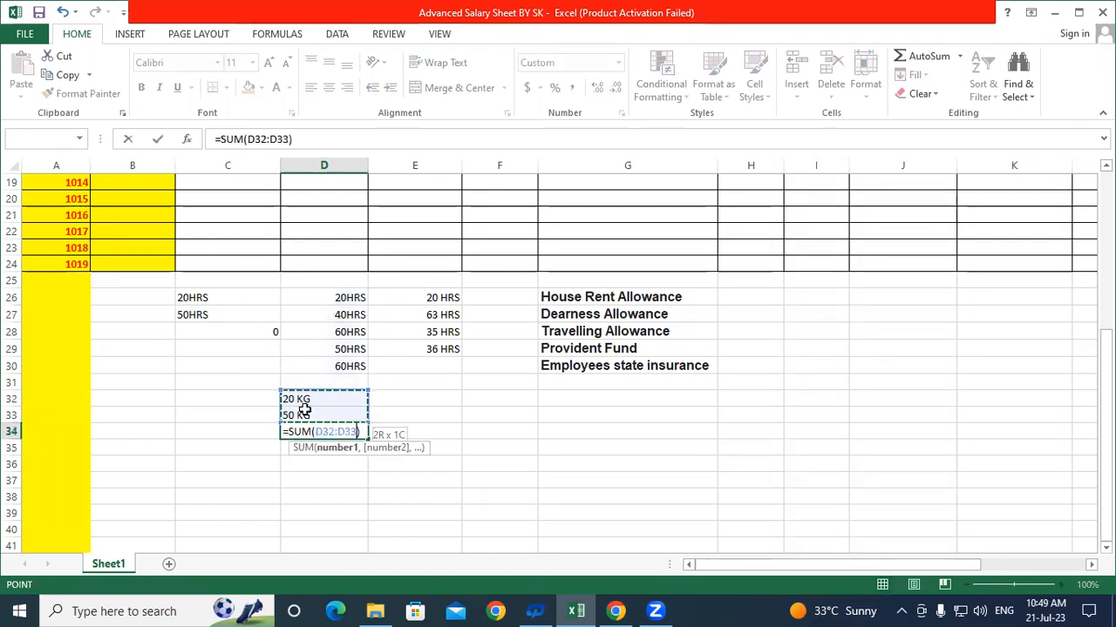
key(Return)
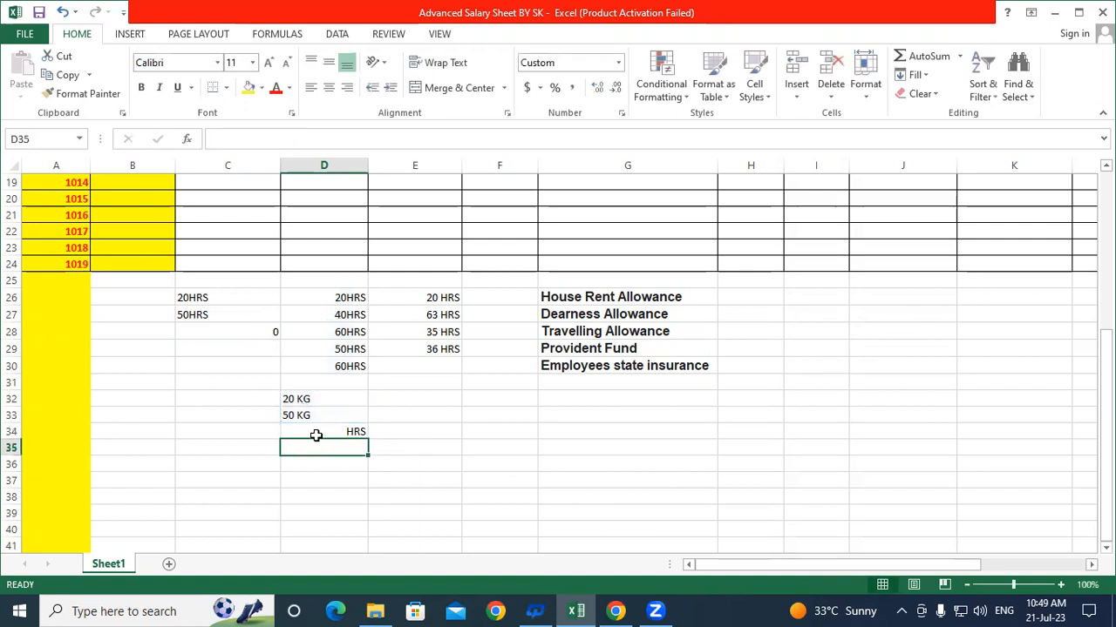
Inspect the SUM formula in D34 and the stored value behind the hours entry in D26
click(324, 432)
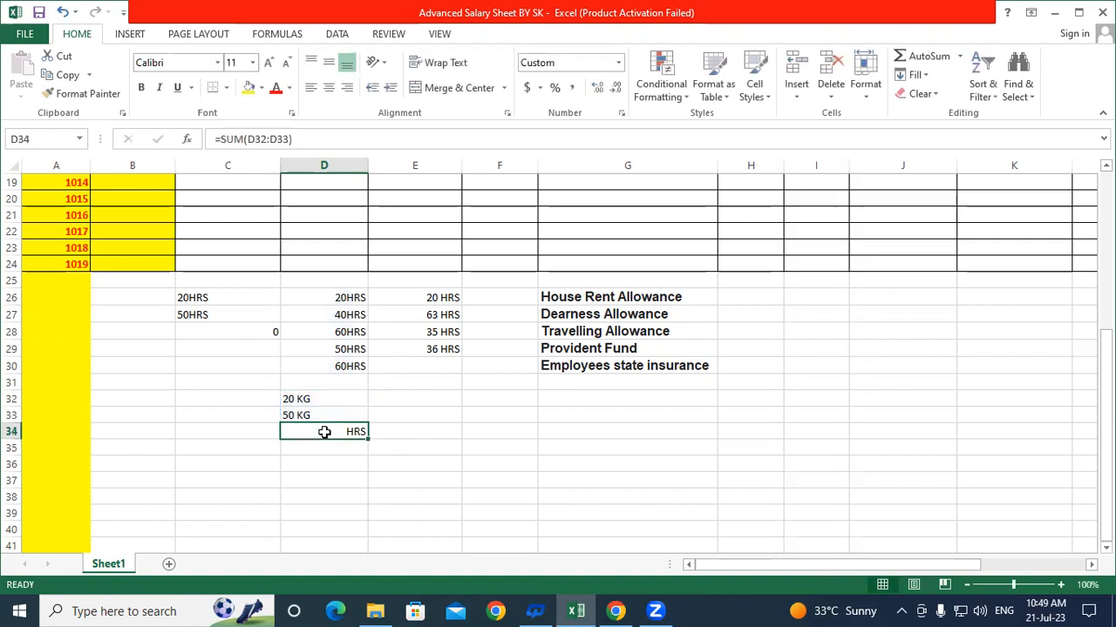
double_click(324, 433)
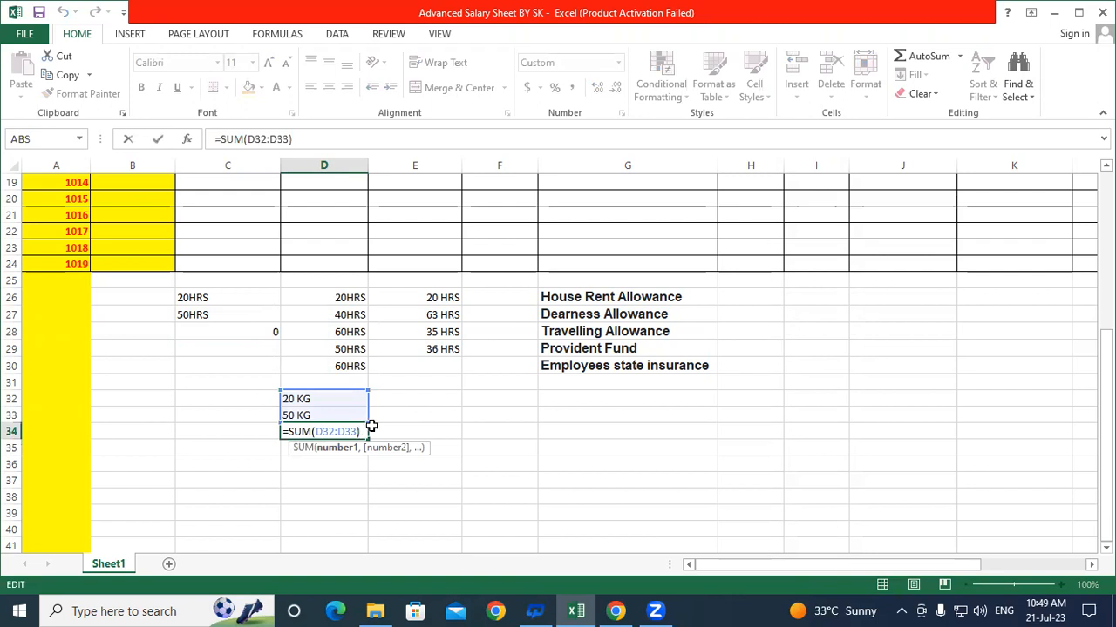
key(Escape)
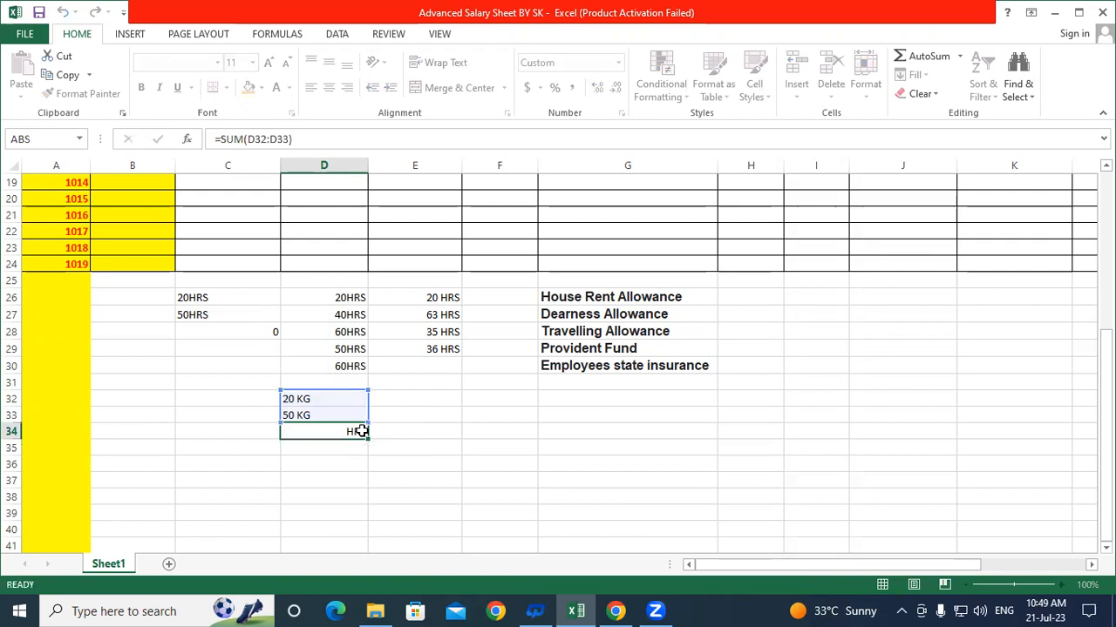
key(Return)
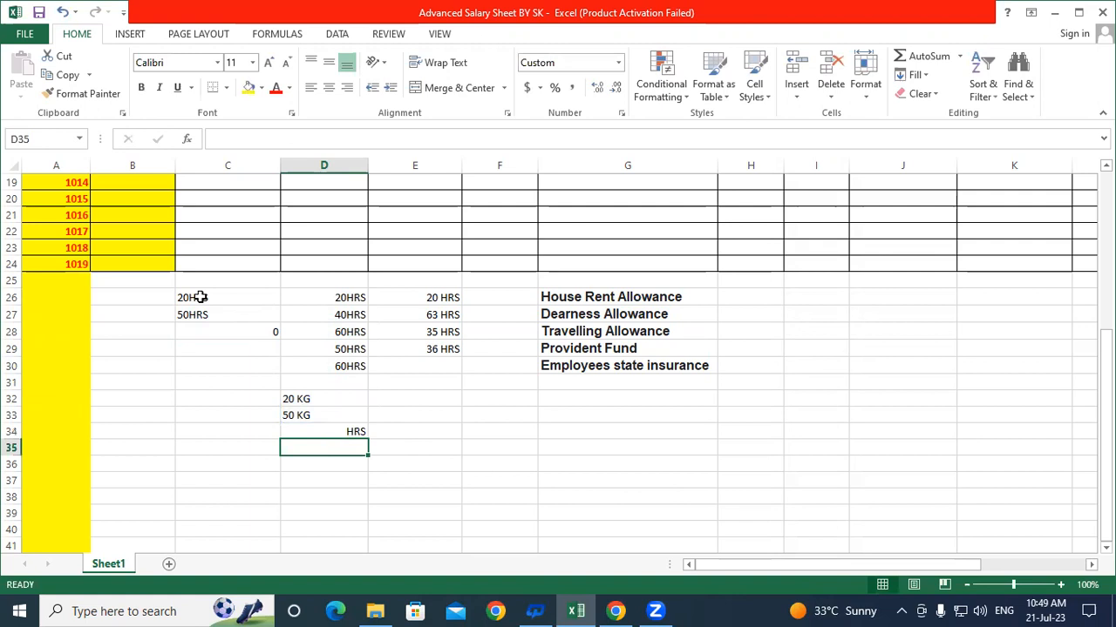
click(440, 360)
click(364, 300)
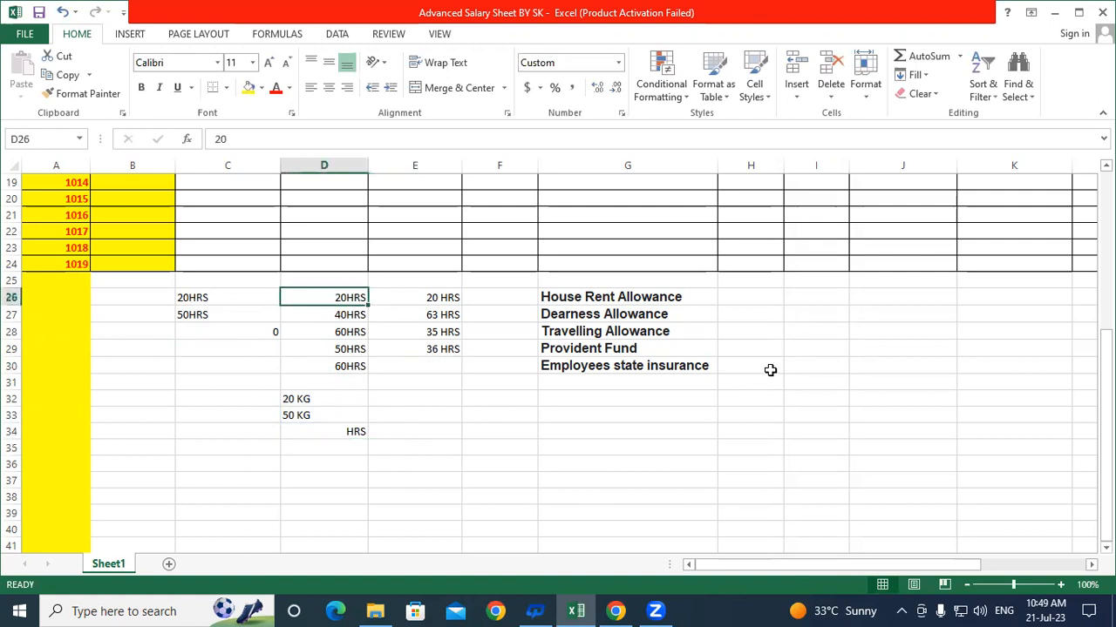
Total the overtime hours J6 to J12 in J13 with =SUM(J6:J12) and check the formula
scroll(770, 370, up, 6)
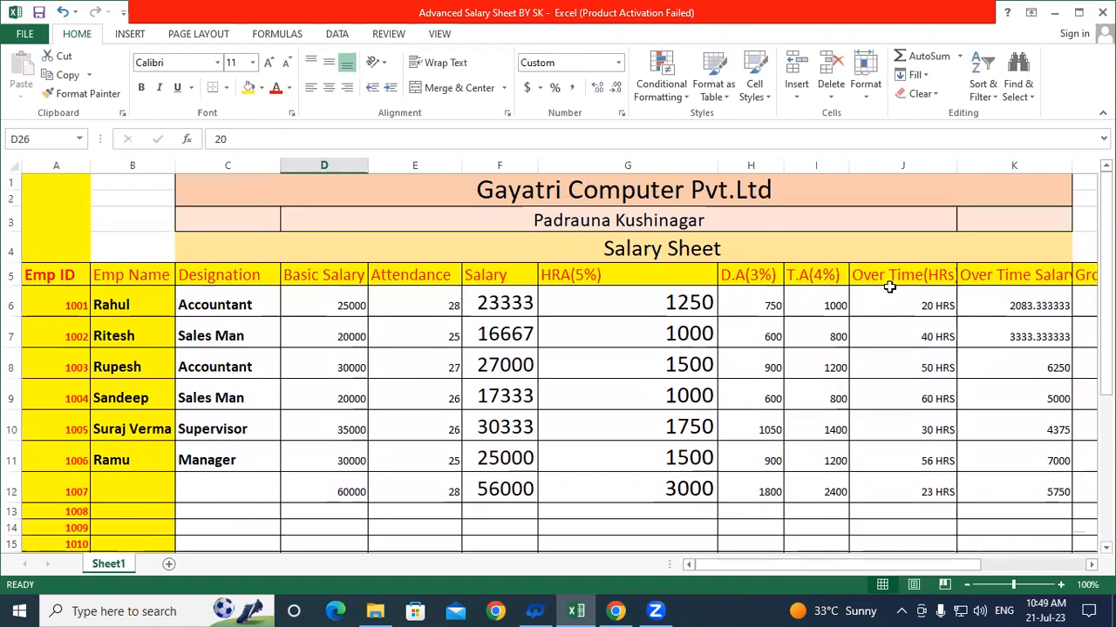
click(891, 301)
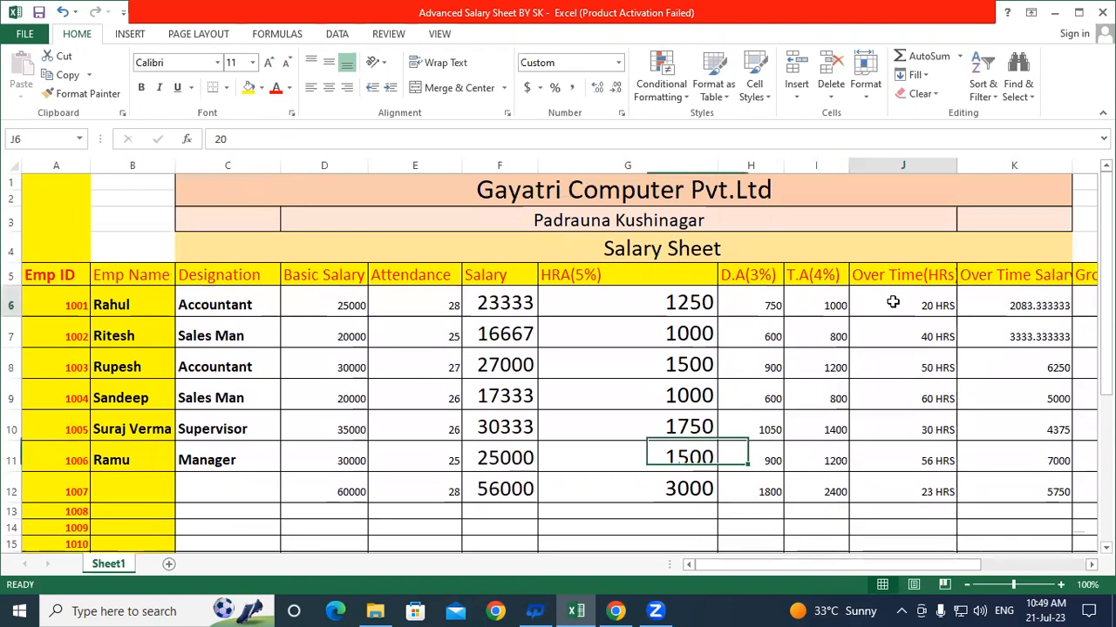
click(901, 508)
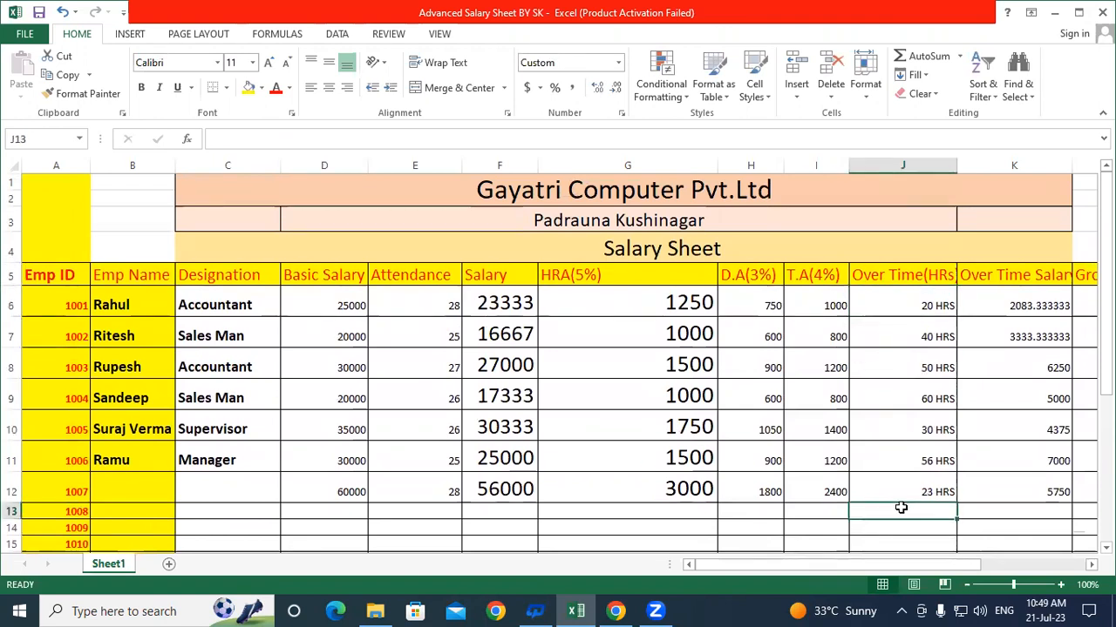
key(alt+equal)
key(Return)
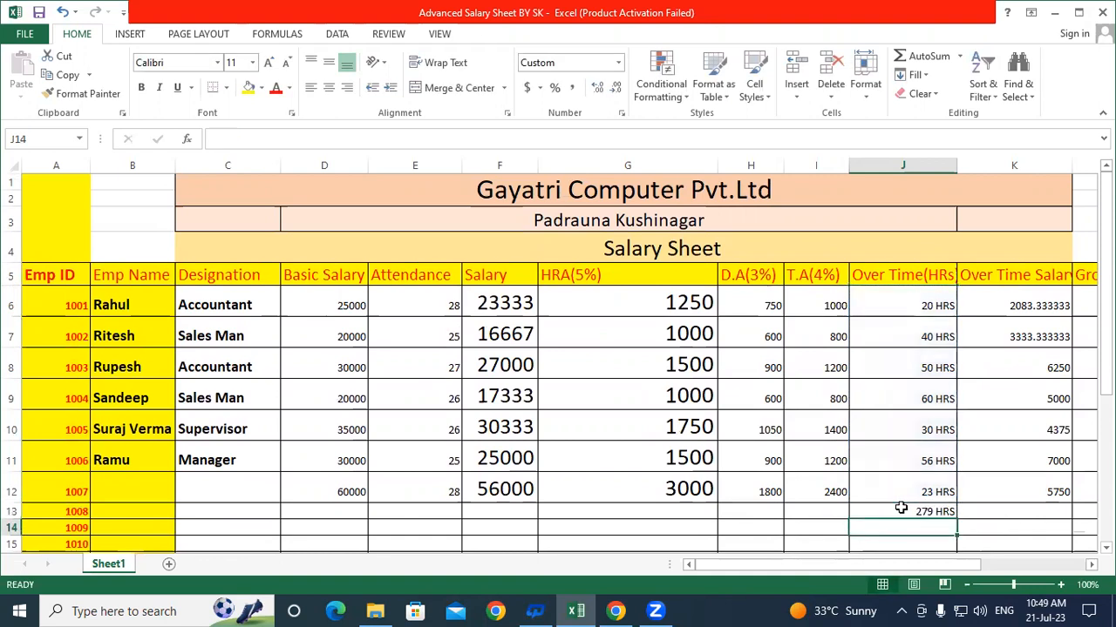
click(889, 512)
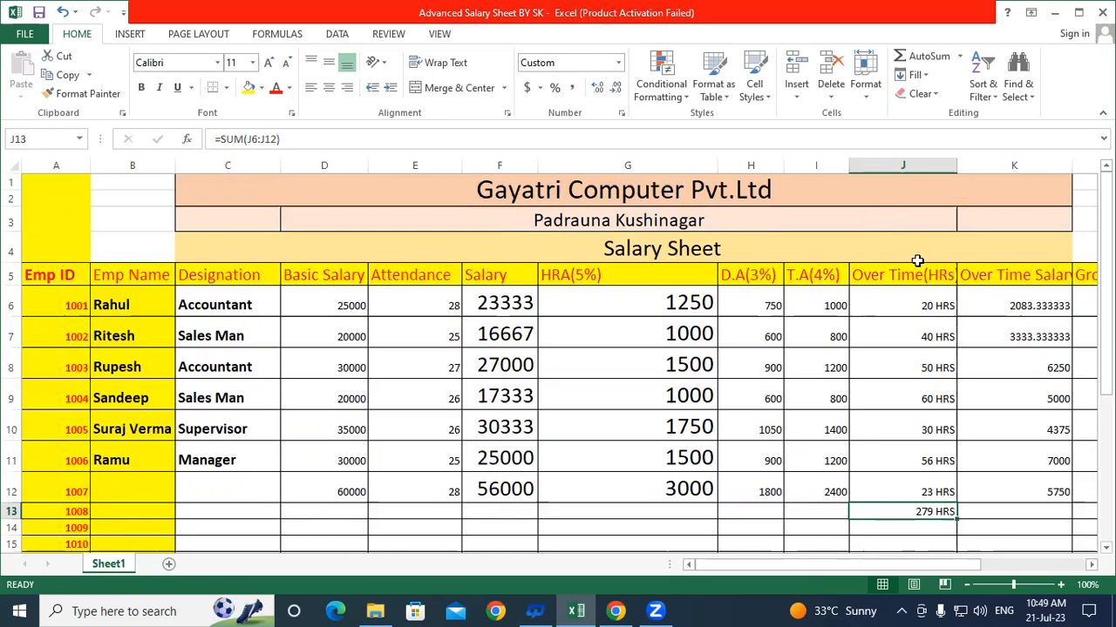
Compare the J13 total with the sample hours below the table and clear J13
scroll(433, 490, down, 3)
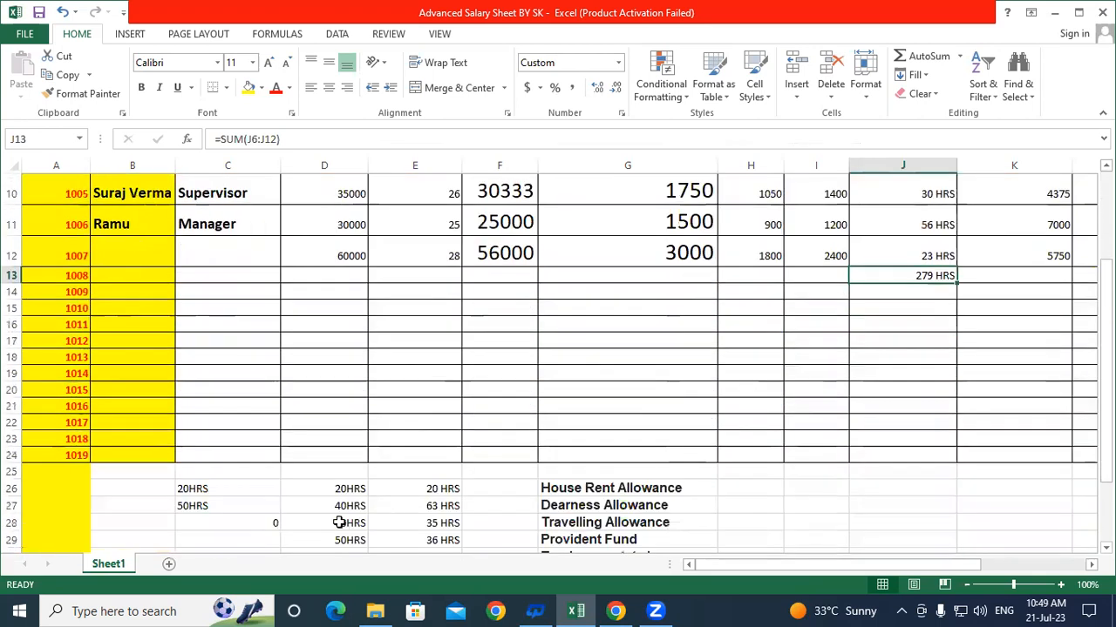
scroll(648, 406, up, 3)
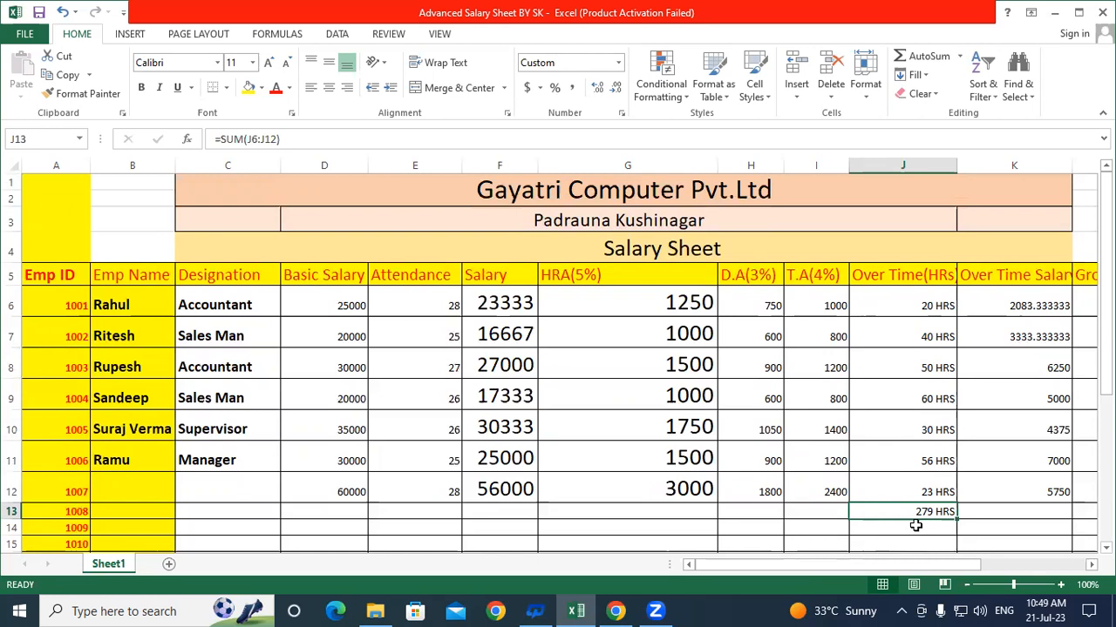
key(Delete)
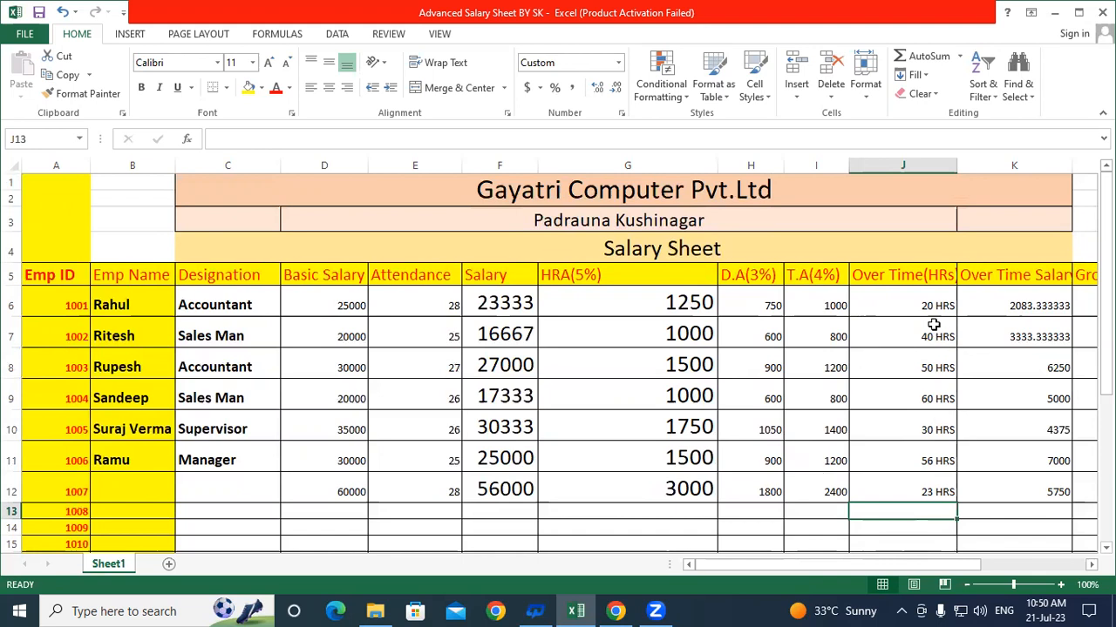
Inspect the custom number format code applied to the overtime hours in J6:J12
drag(910, 307, 911, 490)
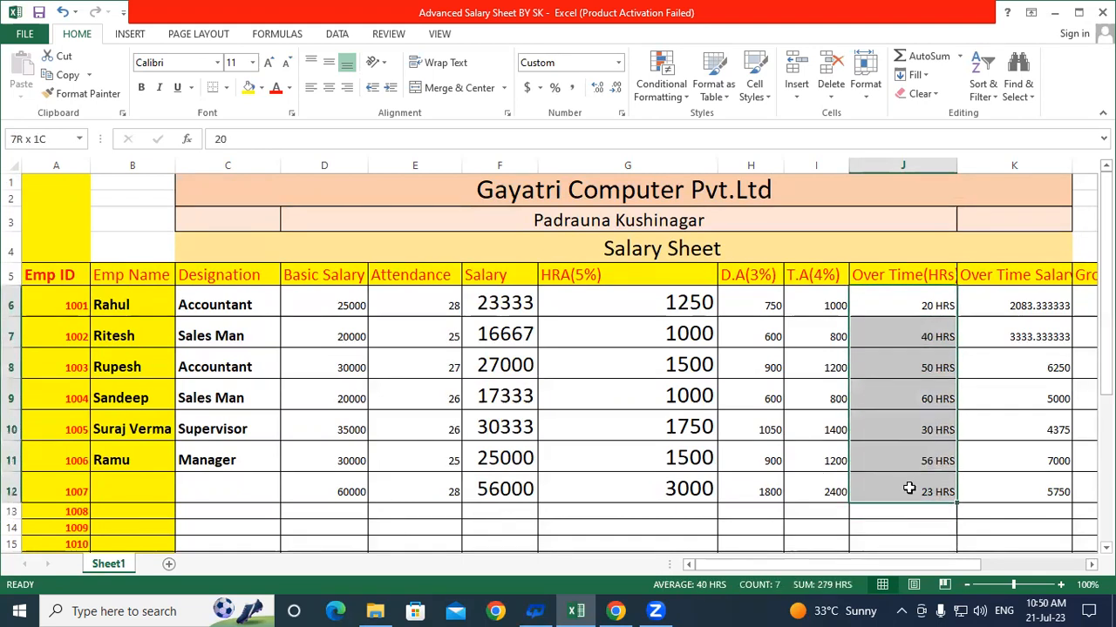
click(621, 113)
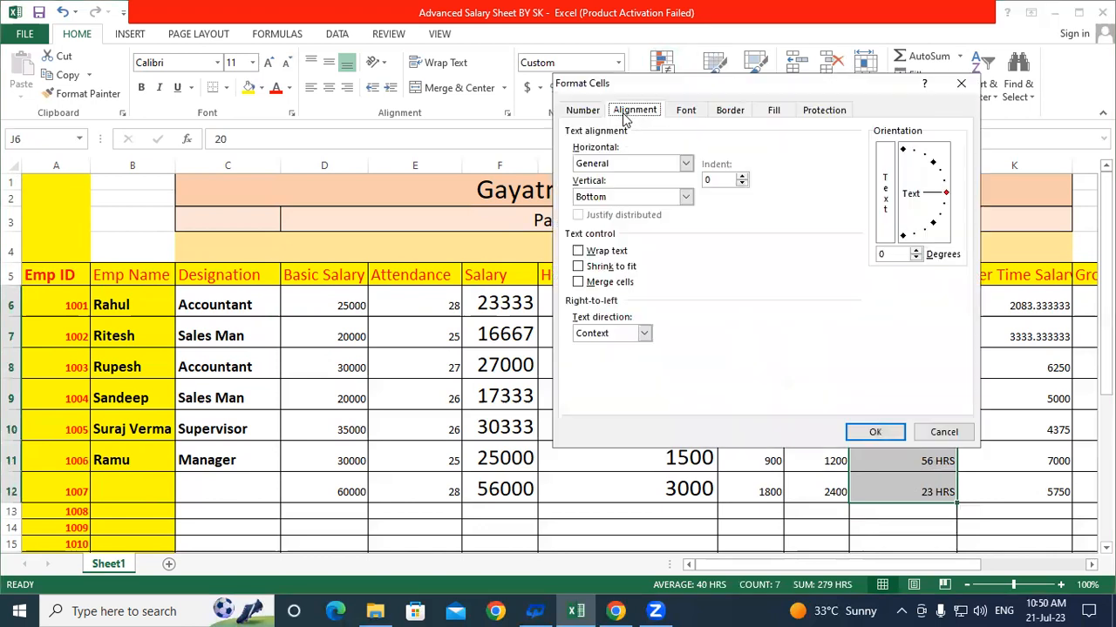
click(598, 113)
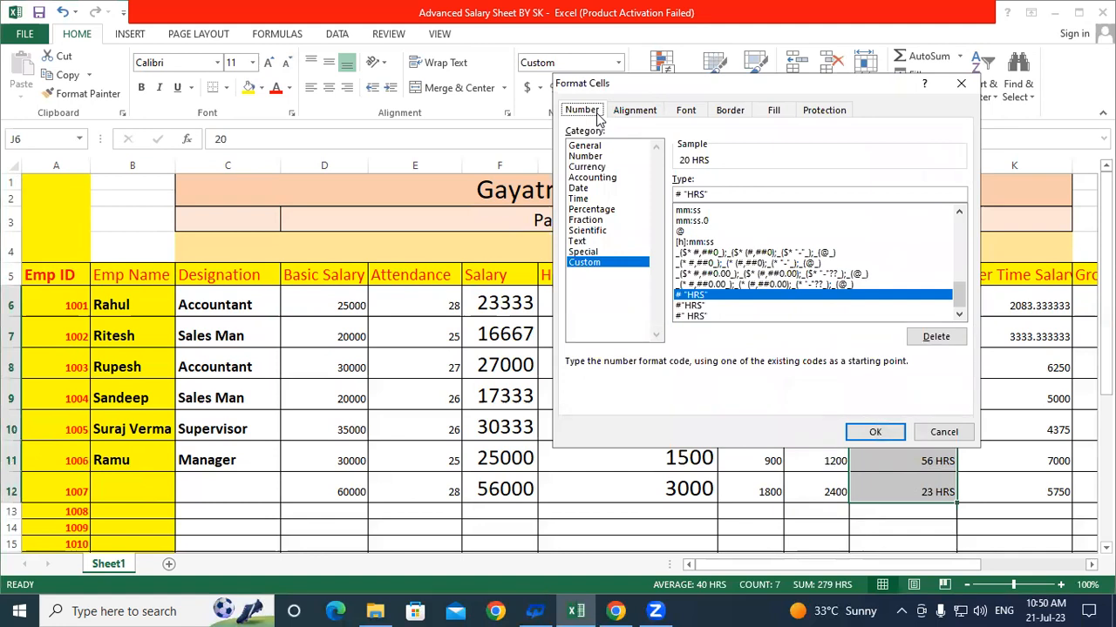
click(604, 267)
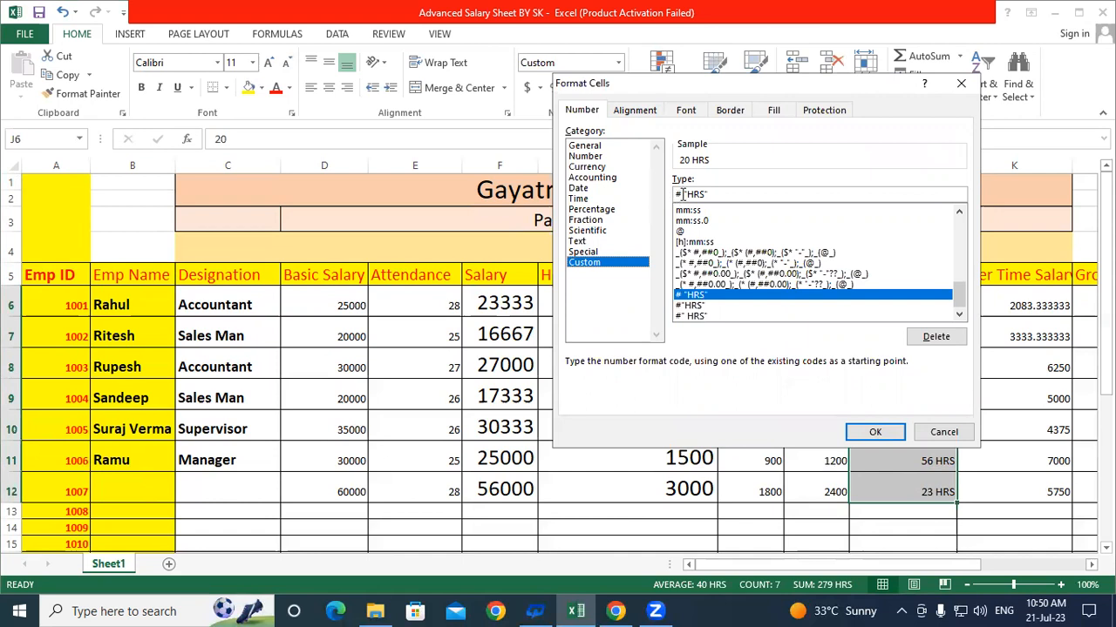
click(682, 193)
click(961, 83)
Enter 20 as a plain number in I26 below the table and clear the cell
scroll(899, 361, down, 5)
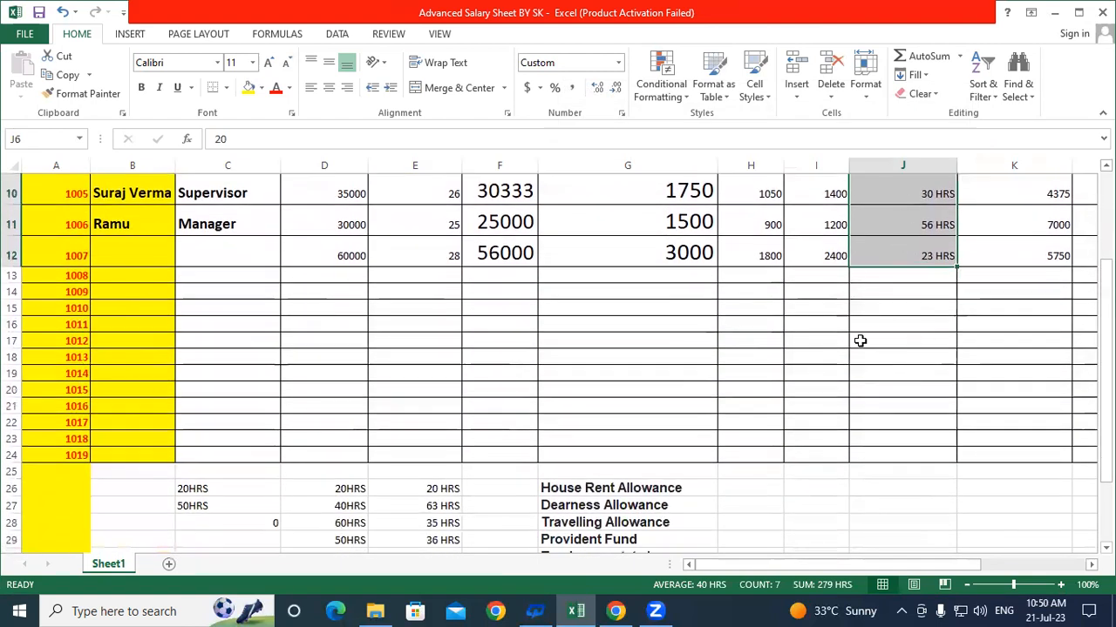
click(801, 346)
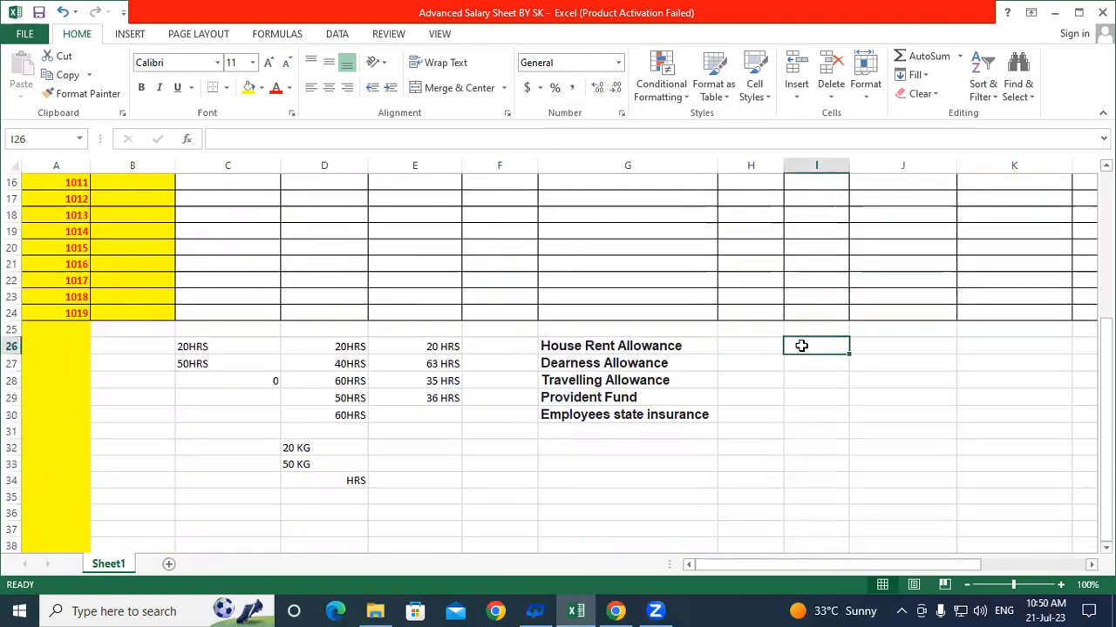
text(20)
key(Return)
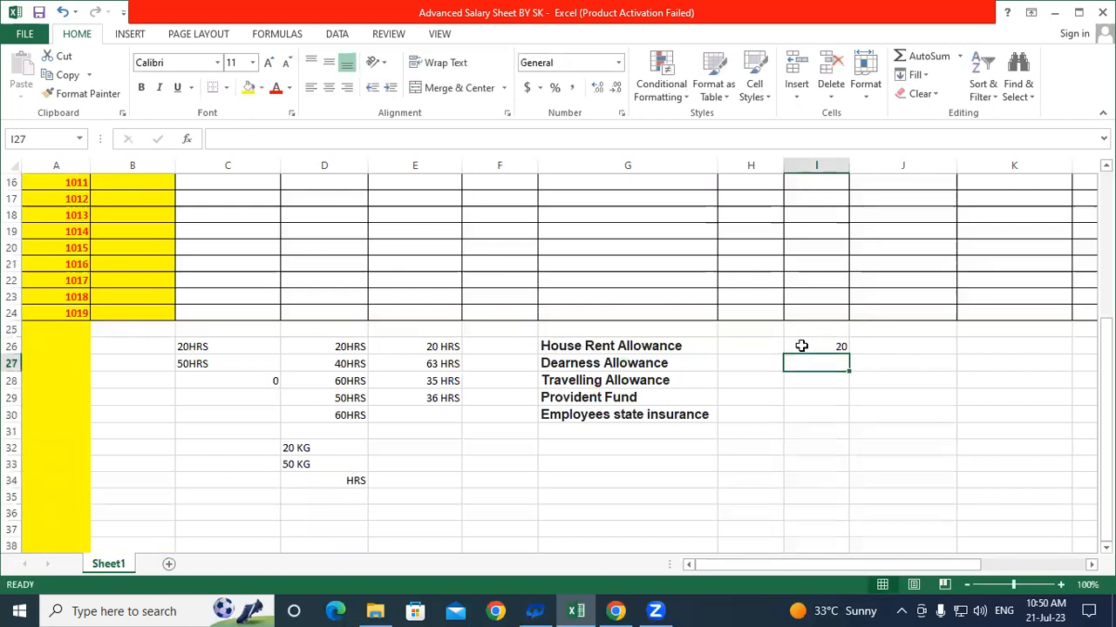
click(801, 346)
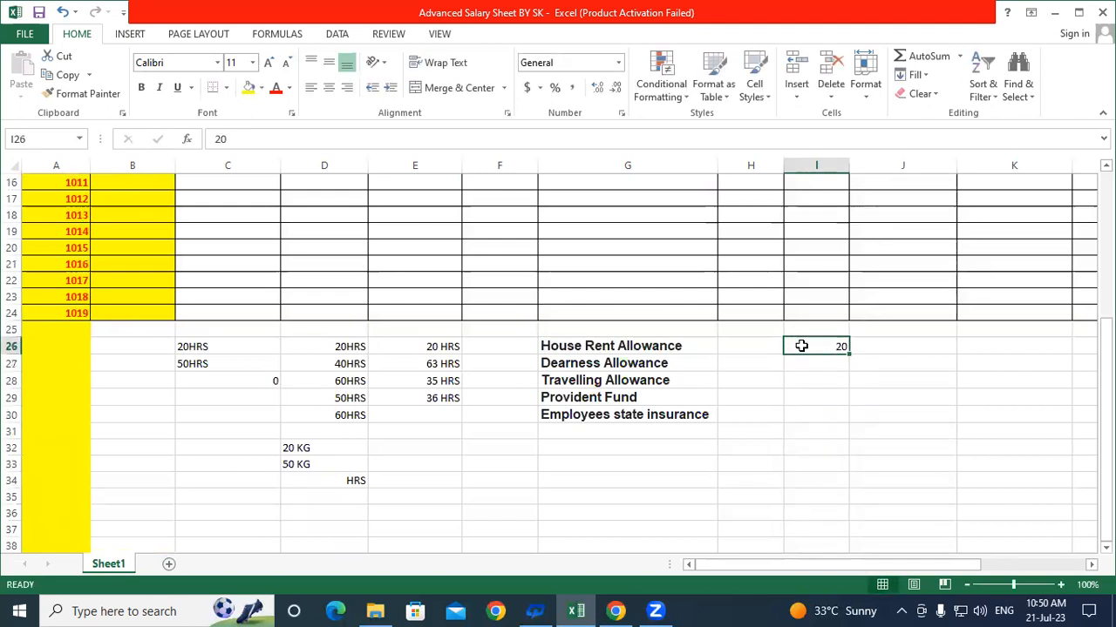
key(Delete)
Apply the custom number format #"KG" to the empty cells I26:I36
drag(801, 346, 808, 511)
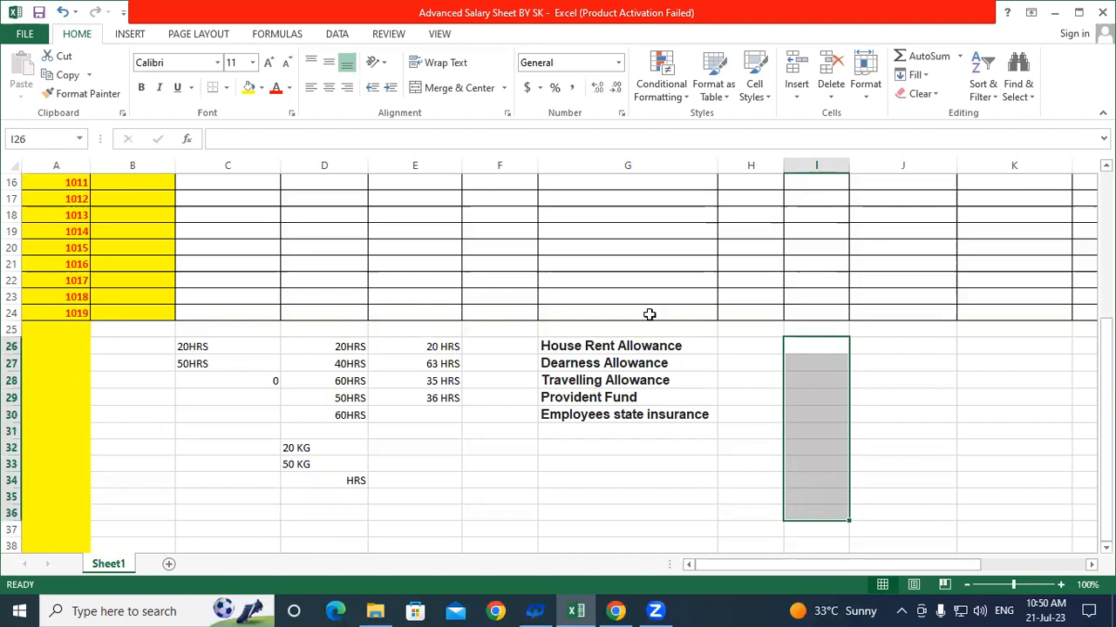
click(621, 114)
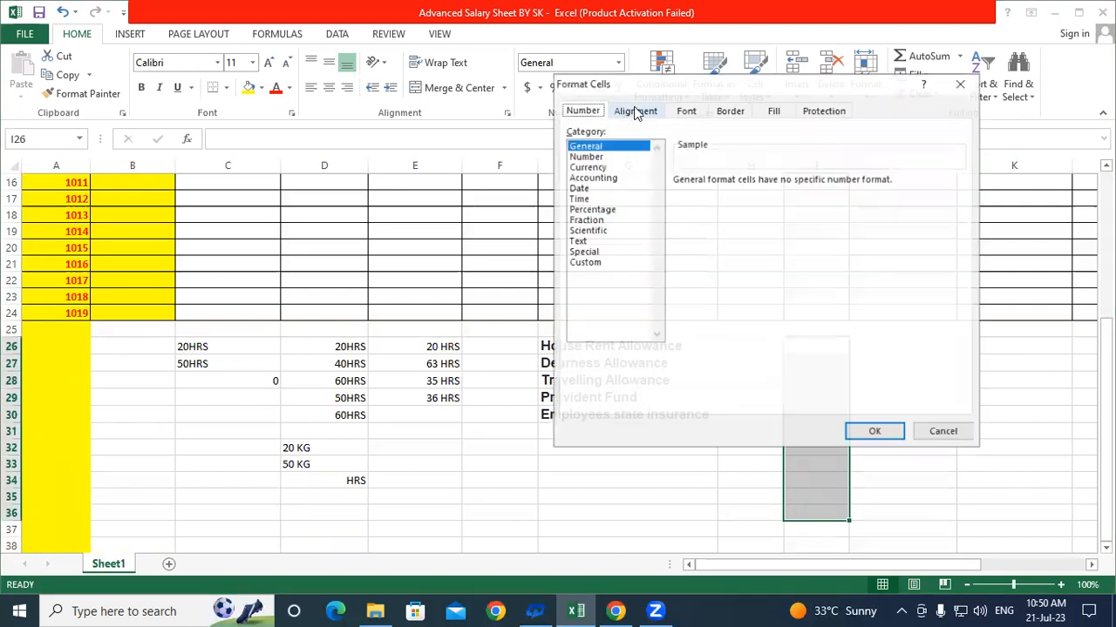
drag(635, 86, 273, 51)
click(236, 227)
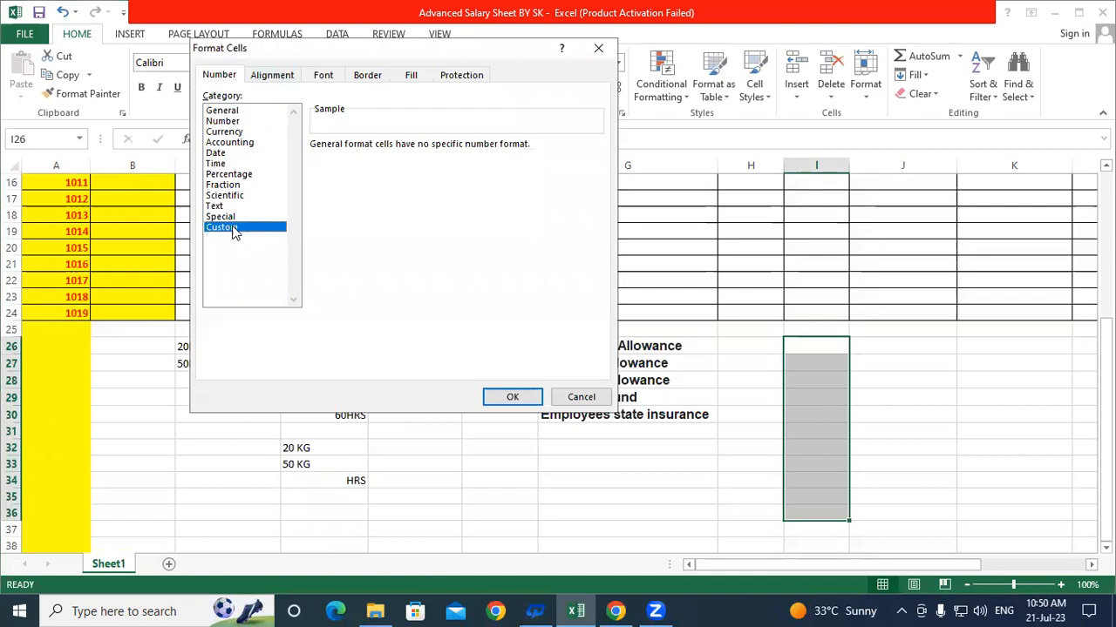
drag(353, 160, 249, 144)
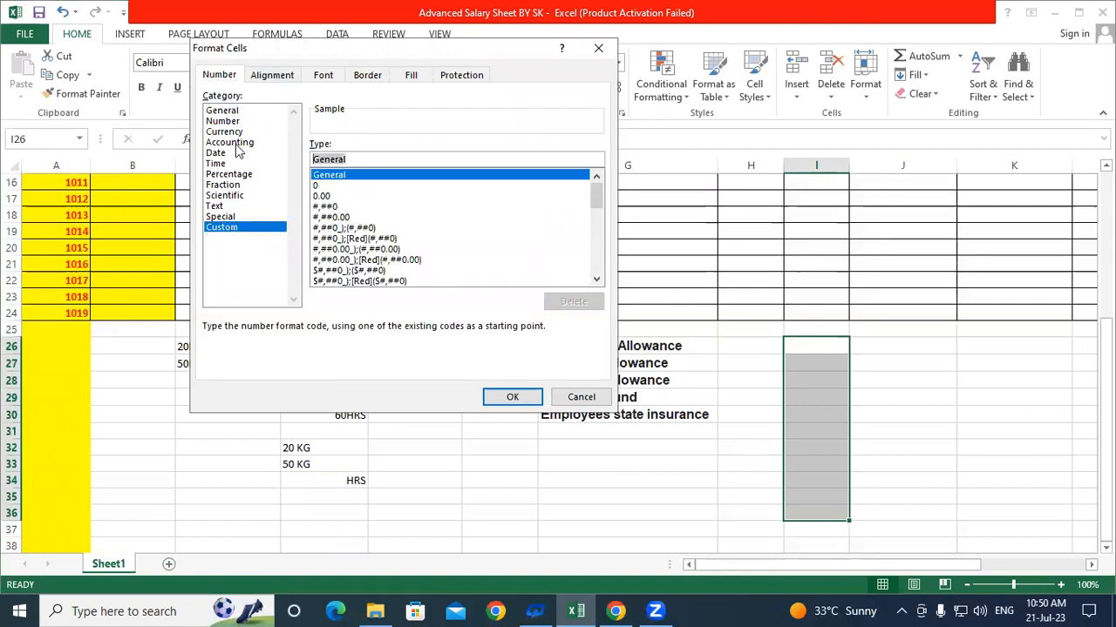
key(BackSpace)
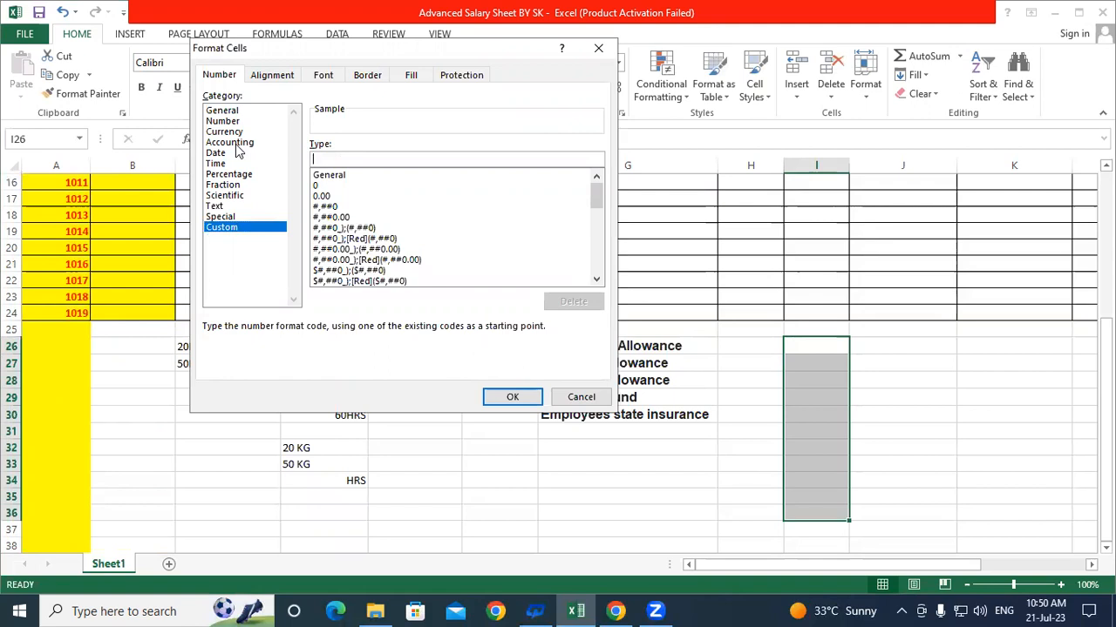
text(#)
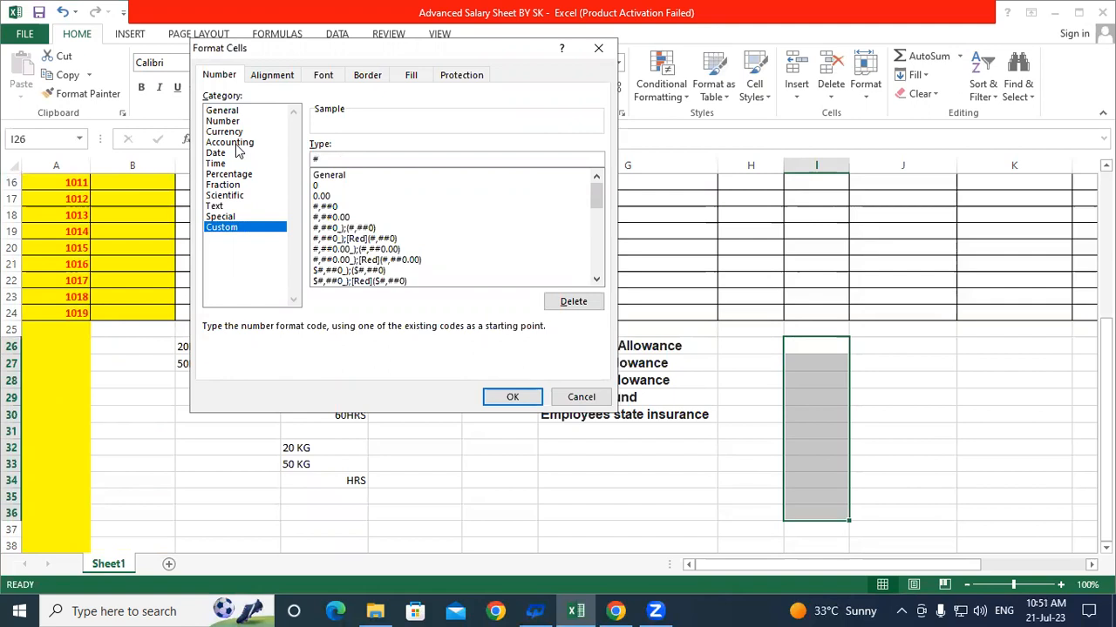
text("kg)
key(BackSpace)
key(BackSpace)
text(KG")
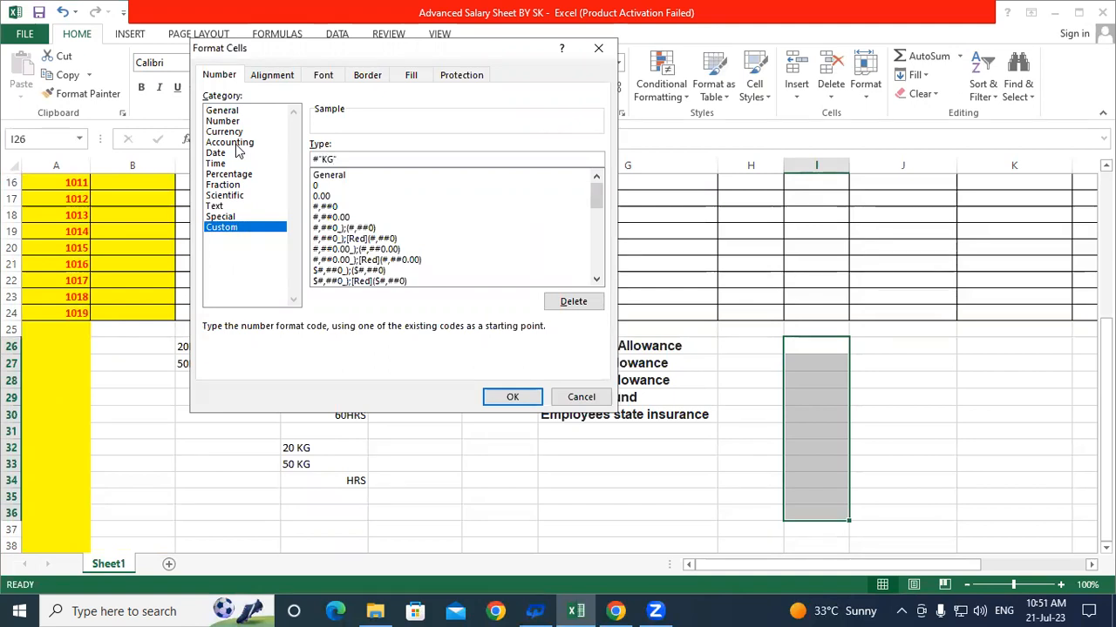
click(513, 396)
Enter the weights 20, 50 and 70 as plain numbers in I26, I27 and I28
click(810, 345)
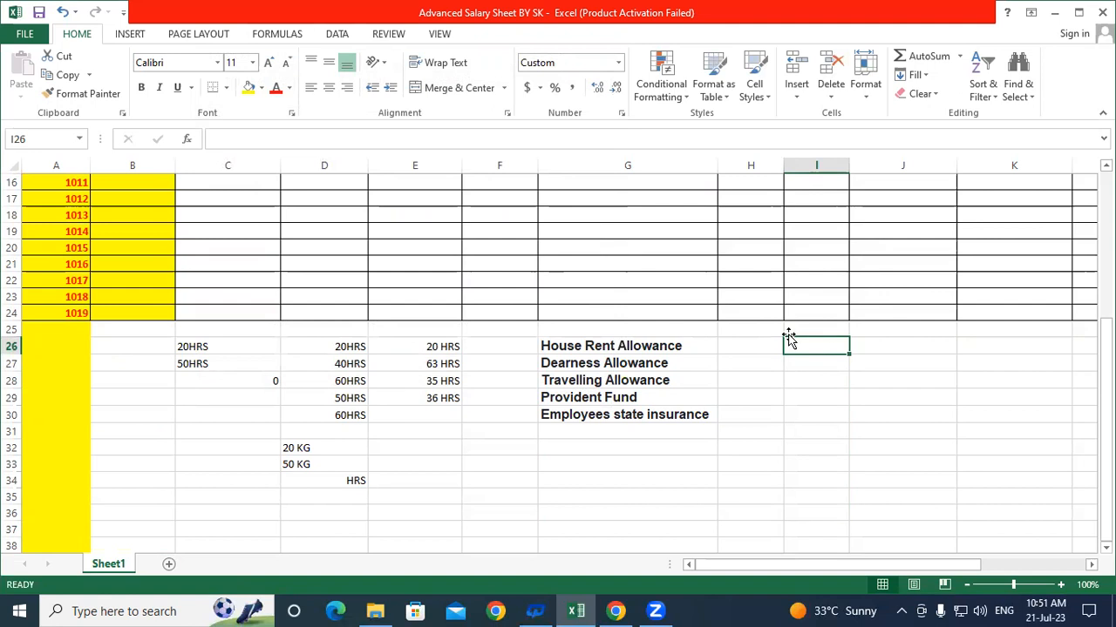
text(20KG)
key(Return)
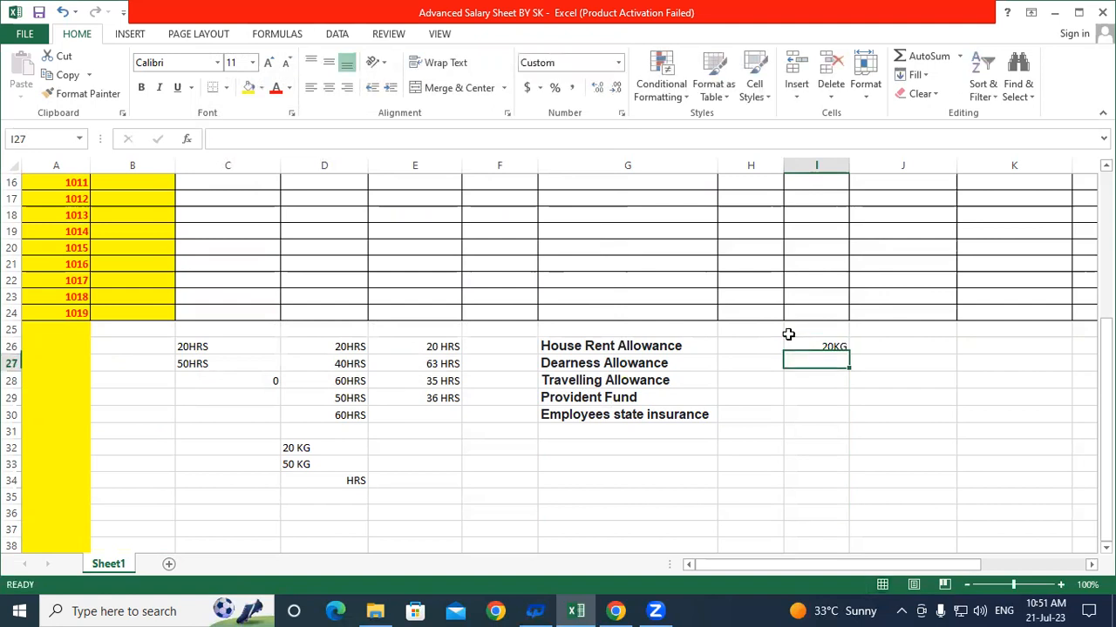
text(50KG)
key(Return)
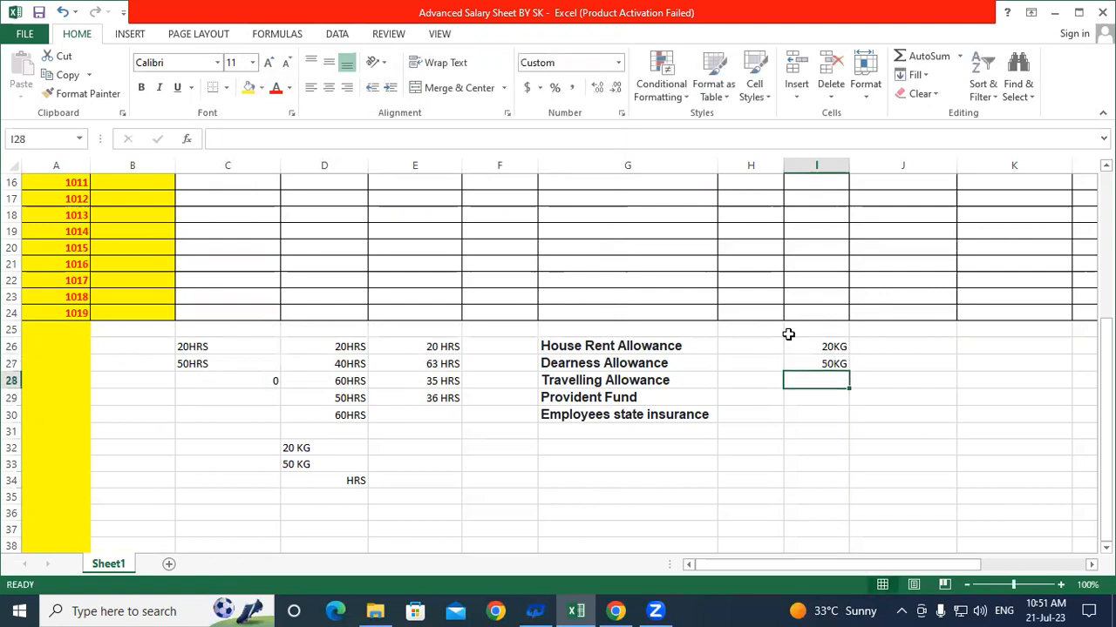
text(70KG)
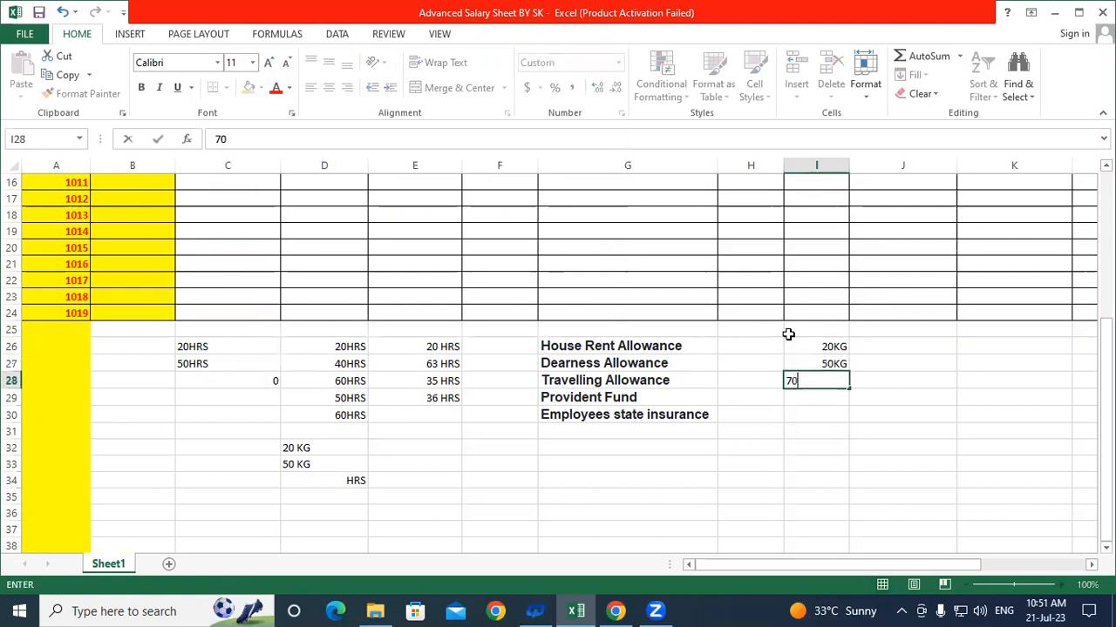
key(Return)
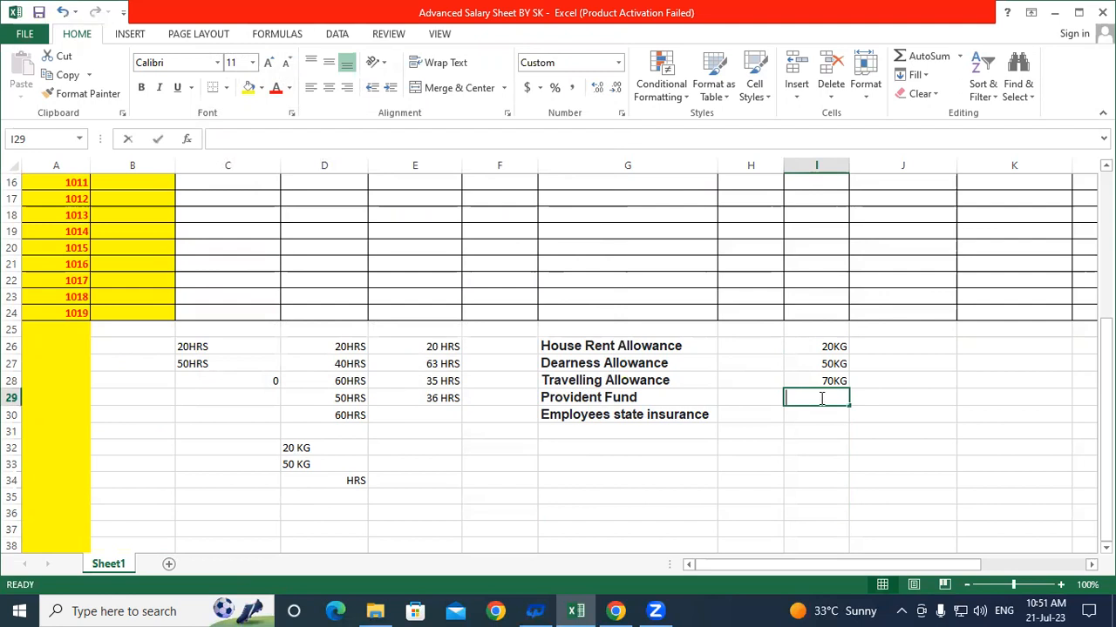
Total the three KG weights in I29 with an automatic sum
key(alt+equal)
key(Return)
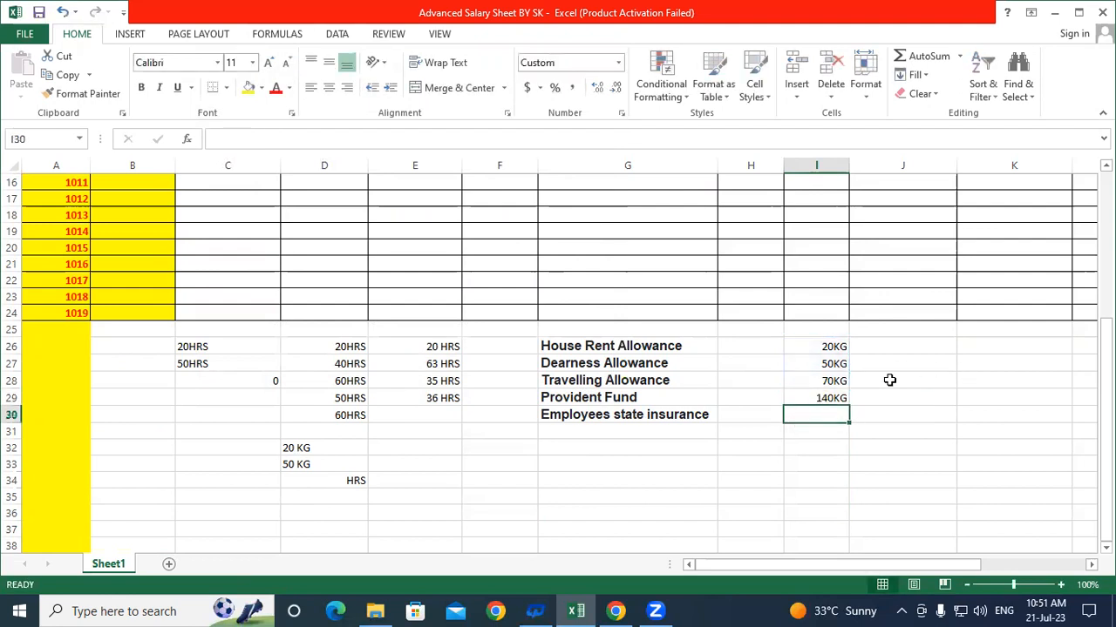
click(865, 395)
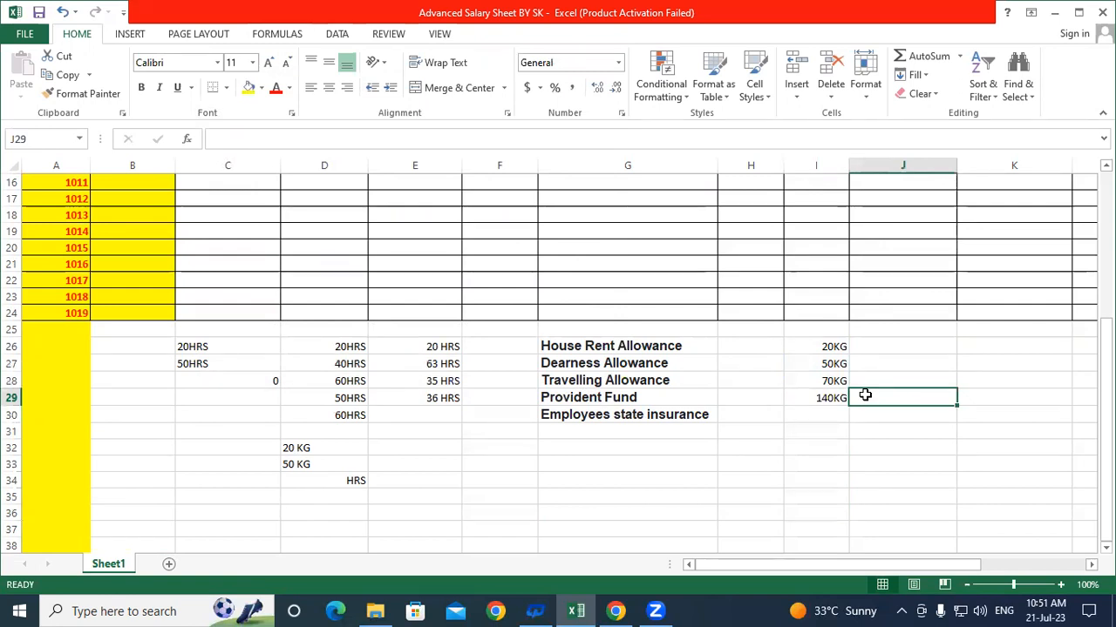
Apply the custom number format #"HRS" to the empty cells J26:J38
click(864, 345)
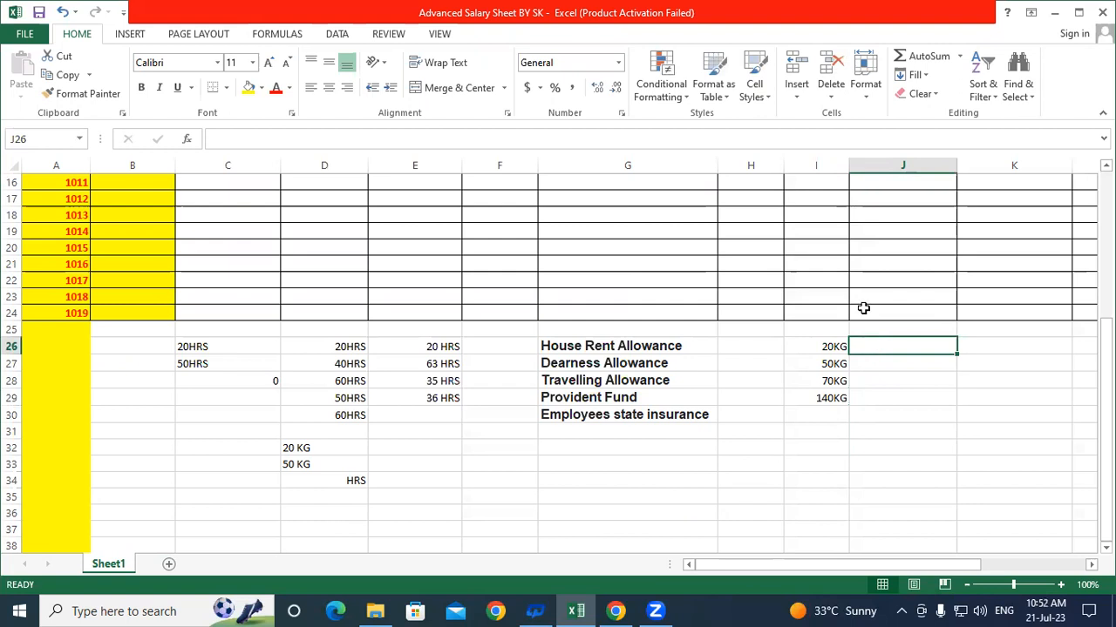
scroll(863, 308, up, 3)
scroll(876, 351, down, 3)
scroll(772, 302, down, 1)
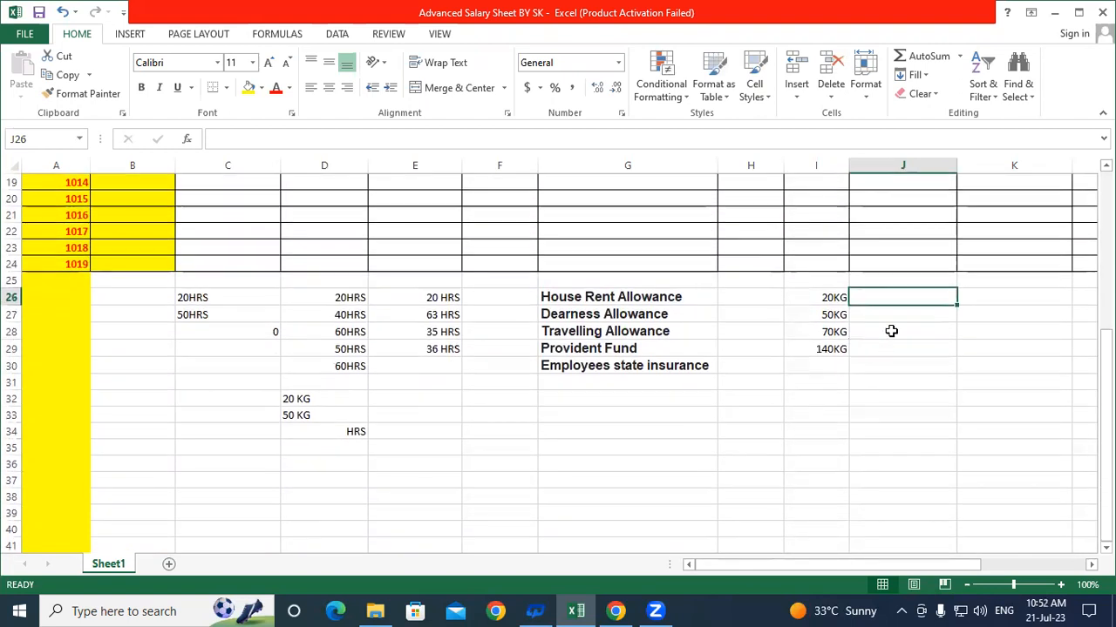
drag(904, 296, 888, 495)
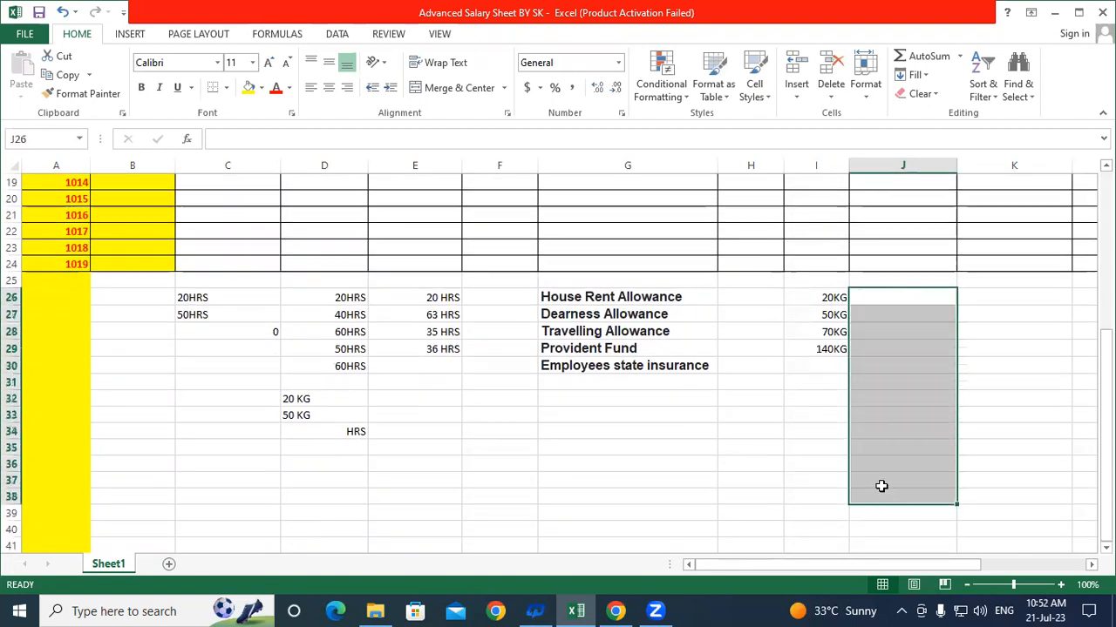
click(622, 114)
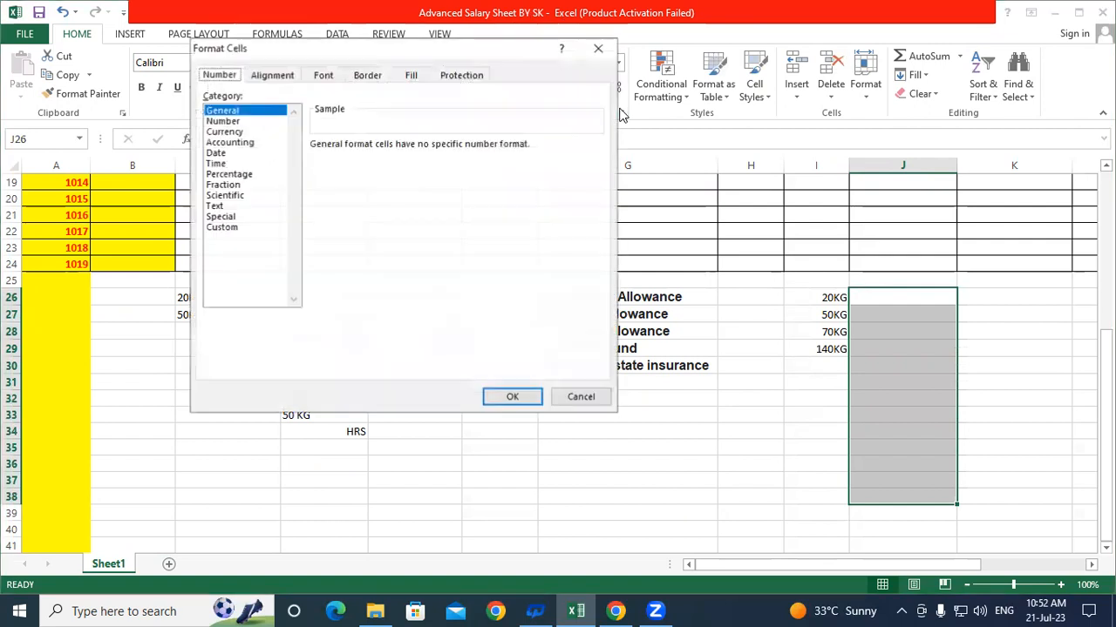
click(236, 227)
double_click(352, 158)
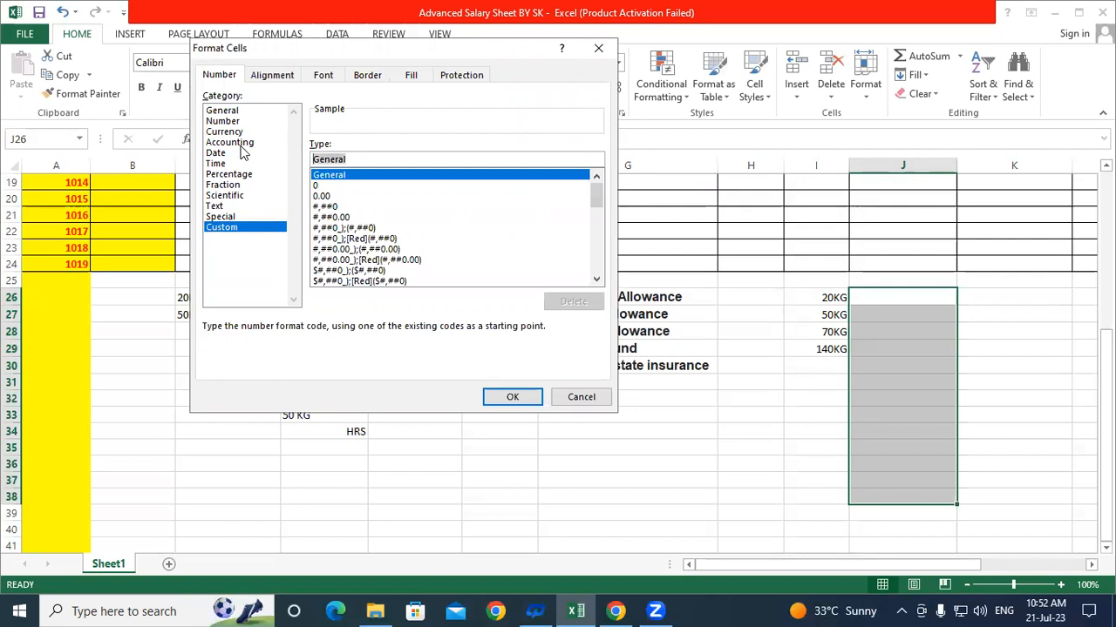
text(#"HRS")
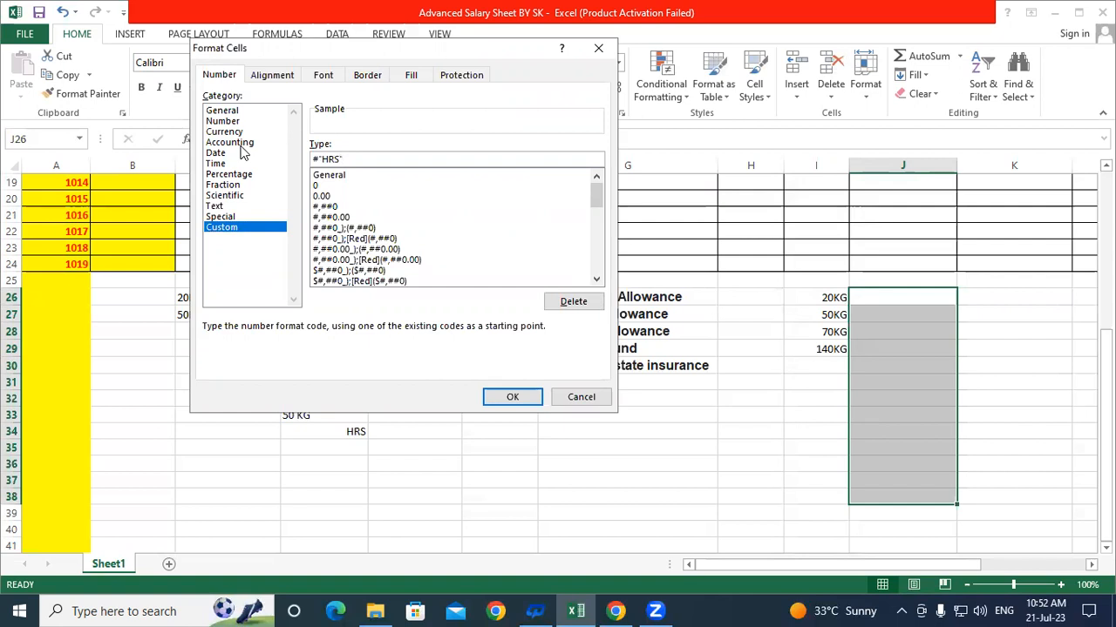
click(505, 396)
Enter the hours 15, 25 and 30 as plain numbers in J26, J27 and J28
click(871, 298)
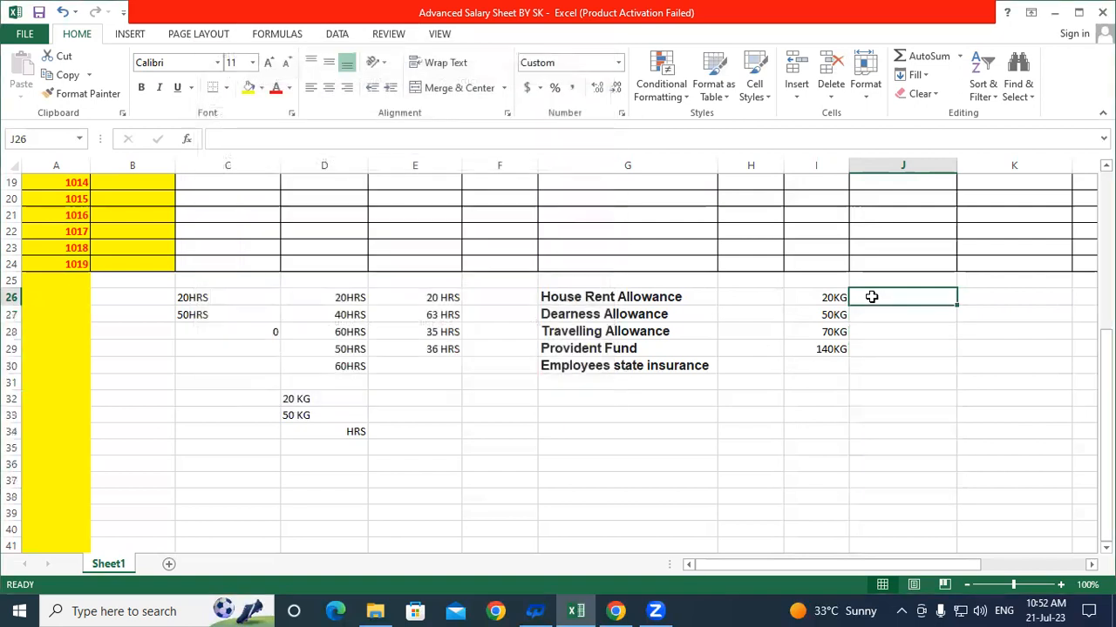
text(15)
key(Return)
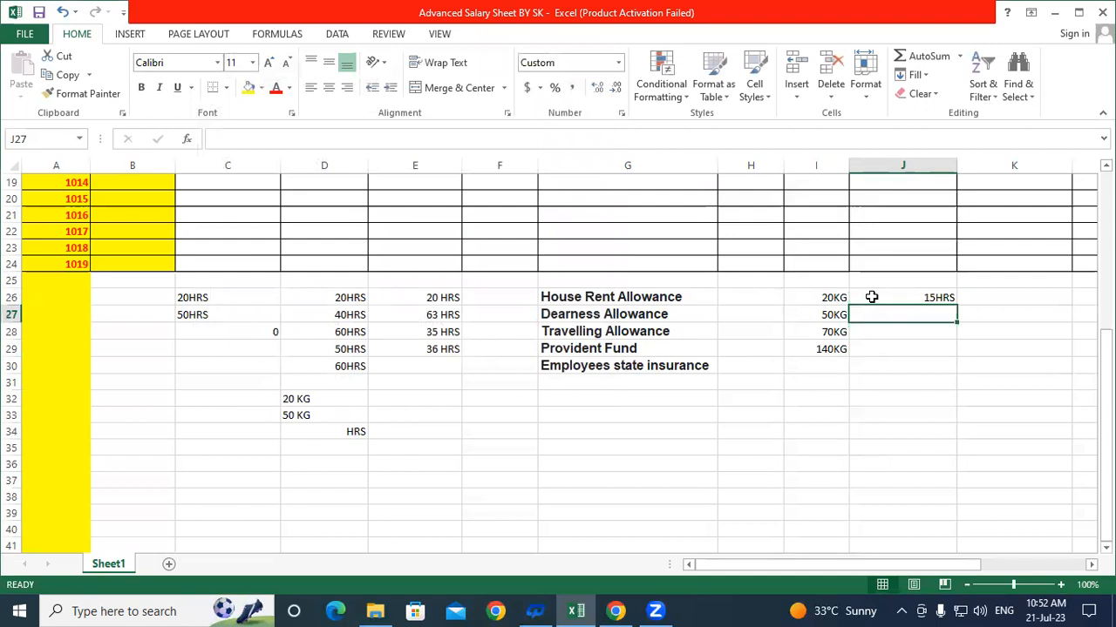
text(25HRS)
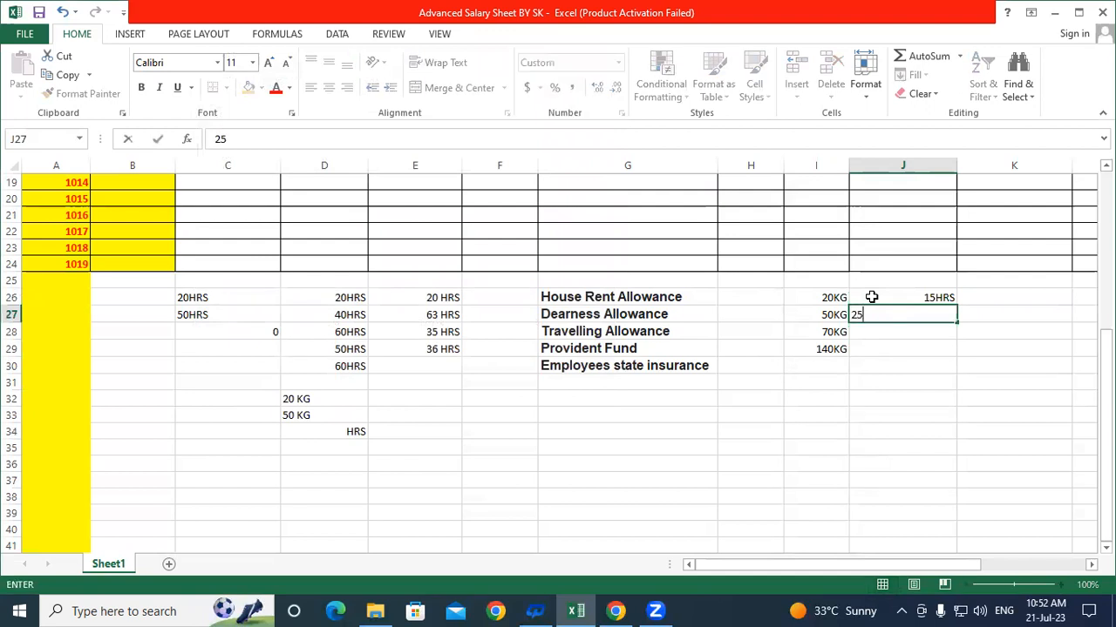
key(Return)
text(30)
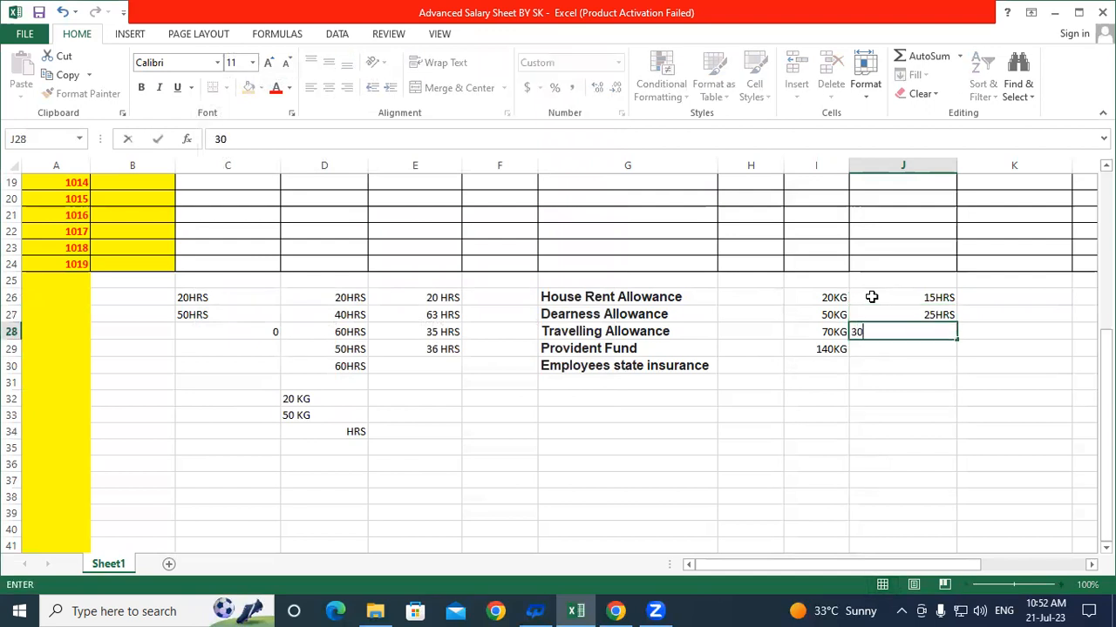
key(Return)
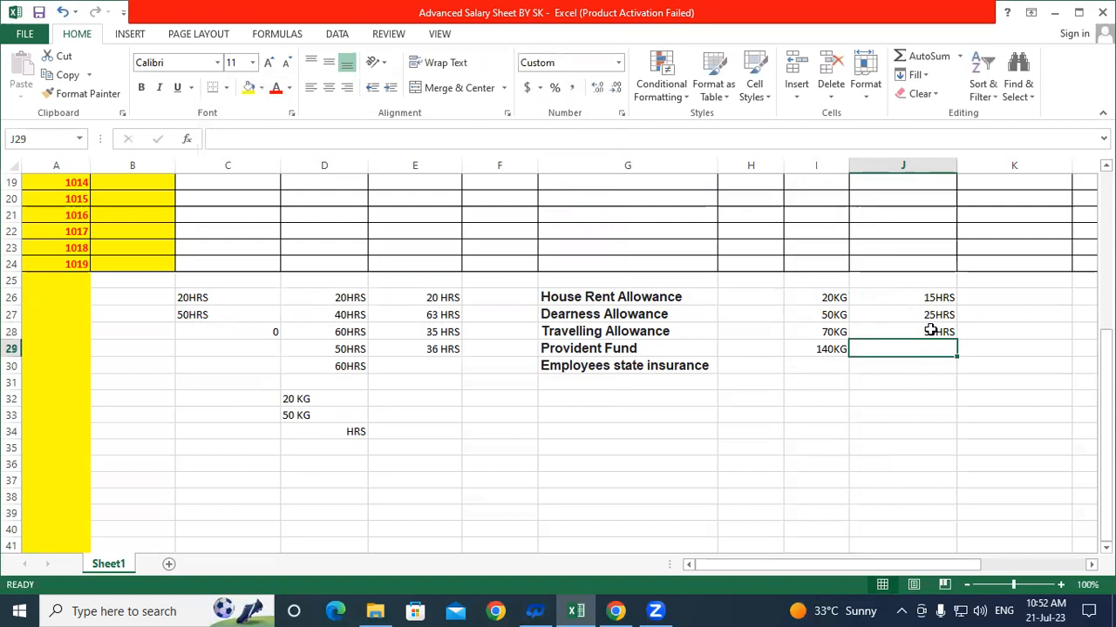
Apply the custom number format # "HRS", with a space before the unit, to the empty cells H32:H40
drag(732, 401, 760, 530)
click(620, 113)
click(242, 228)
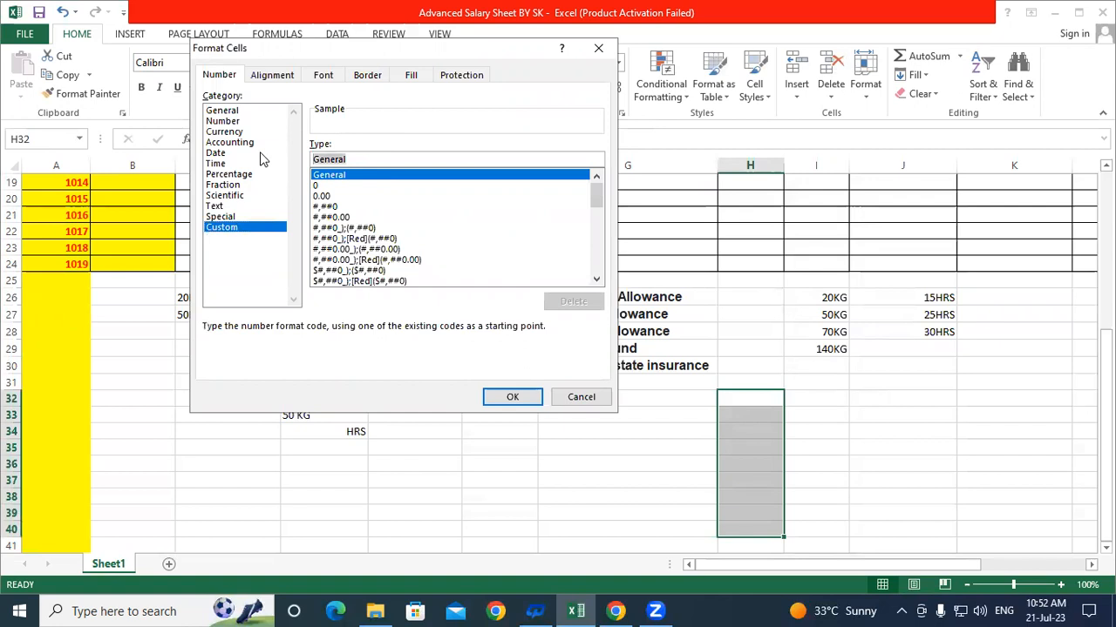
text(#)
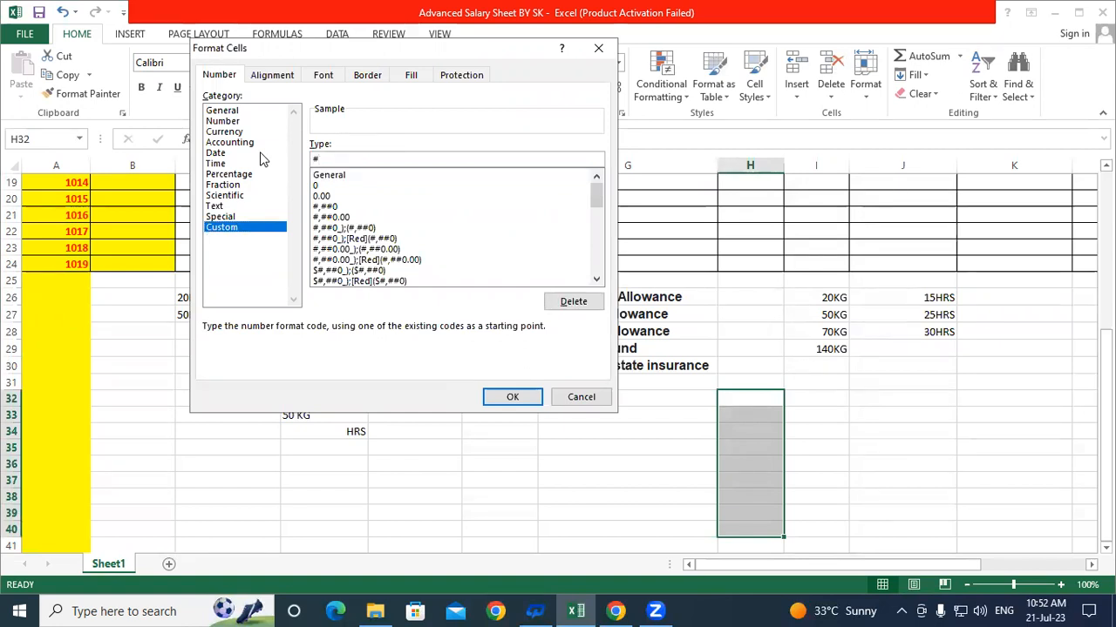
text( "HRS")
click(536, 393)
Enter the hours 50, 20, 30 and 40 as plain numbers in H32, H33, H34 and H35
click(723, 399)
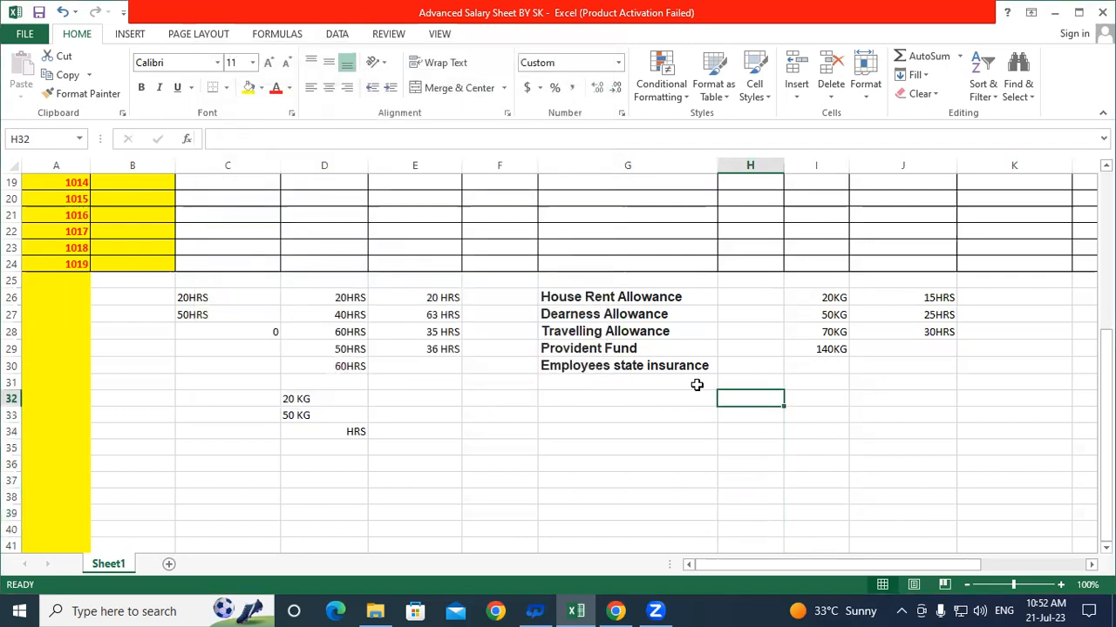
text(50)
key(Return)
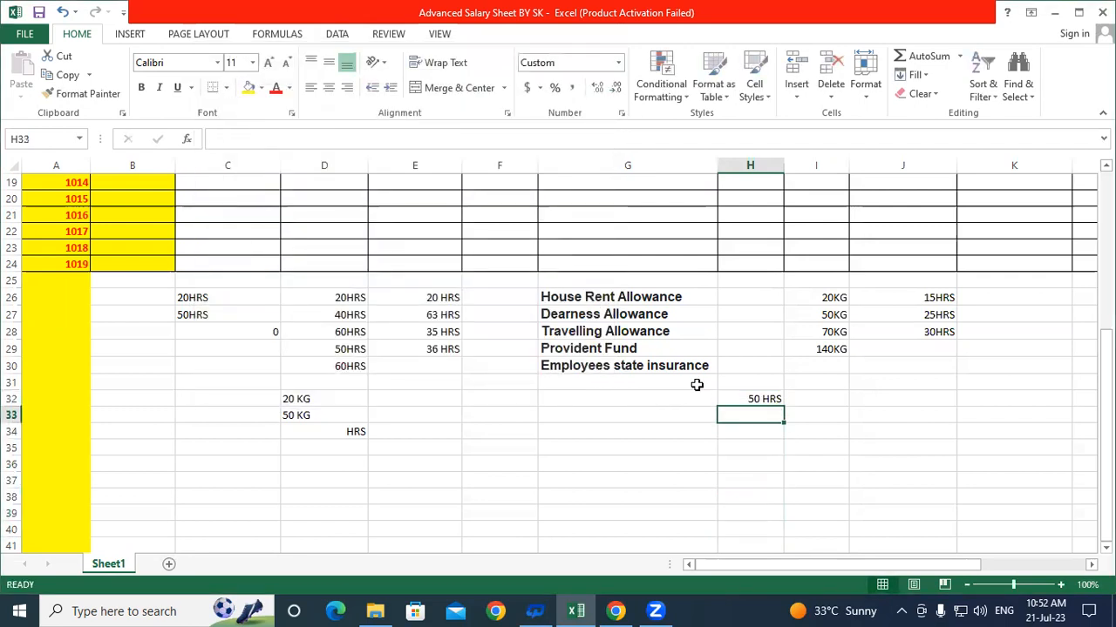
text(20)
key(Return)
text(30)
key(Return)
text(40)
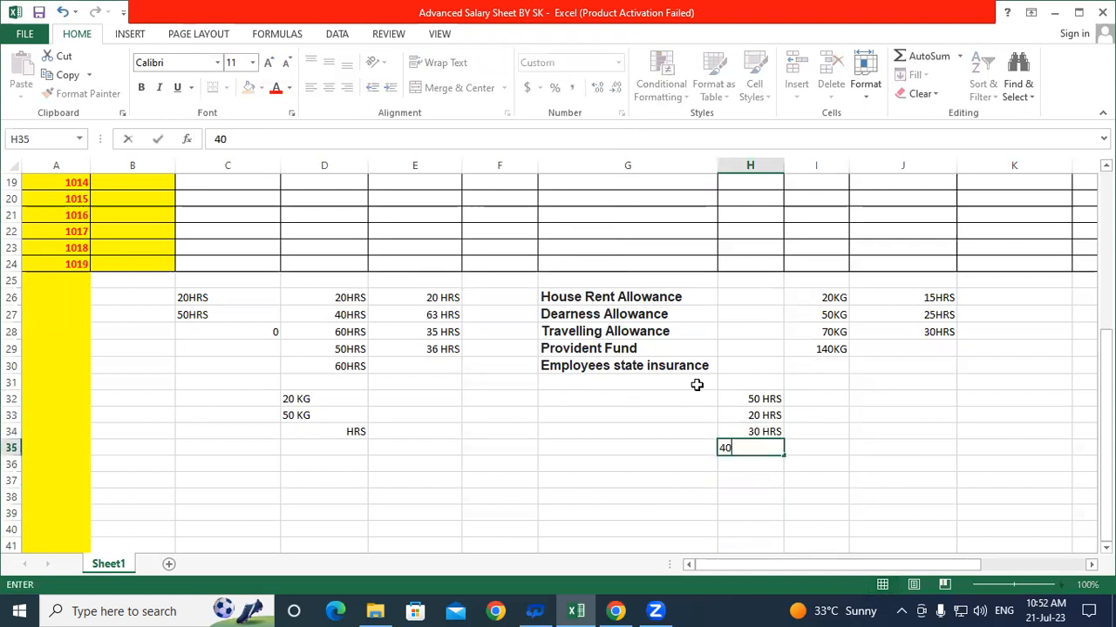
key(Return)
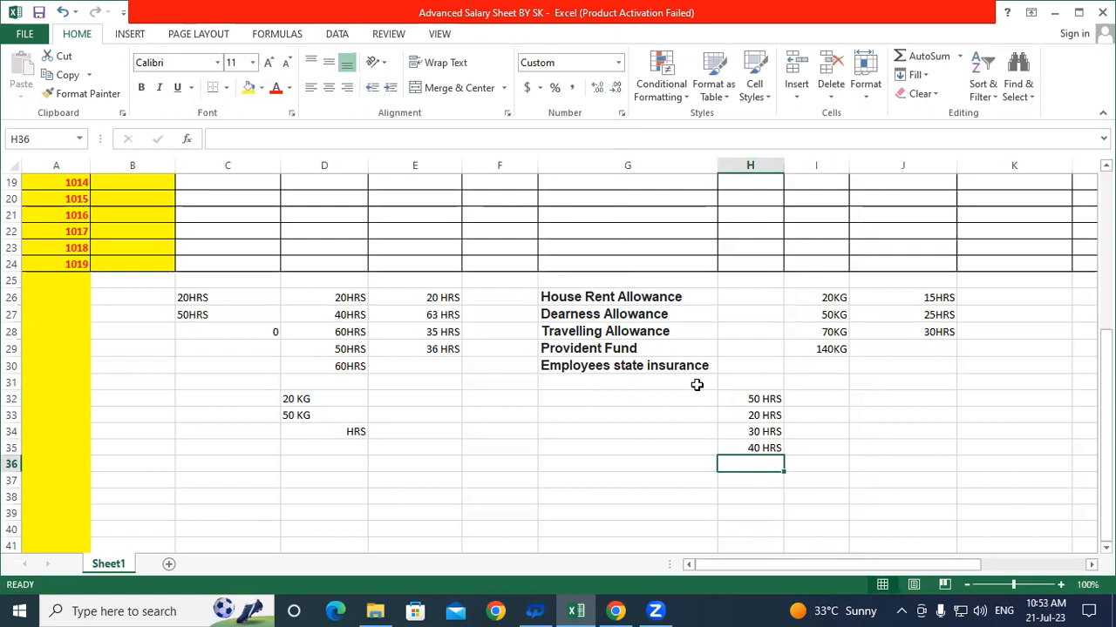
Examine the employees' overtime hours in J6:J12 and the basic salaries in column D of the salary table
scroll(906, 306, up, 5)
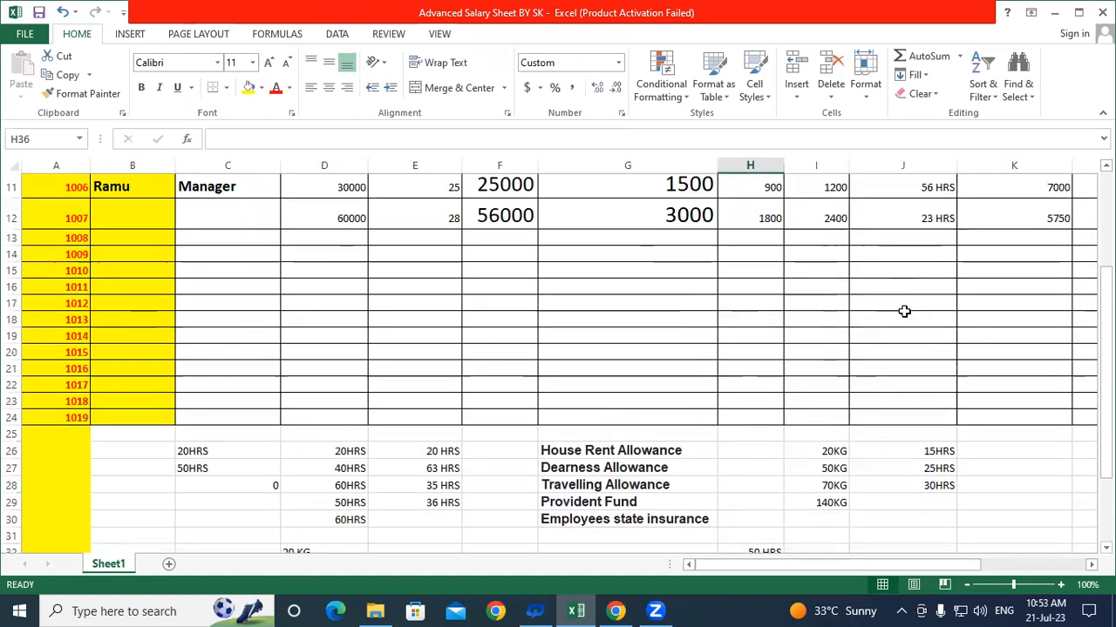
scroll(861, 321, up, 1)
drag(891, 247, 889, 414)
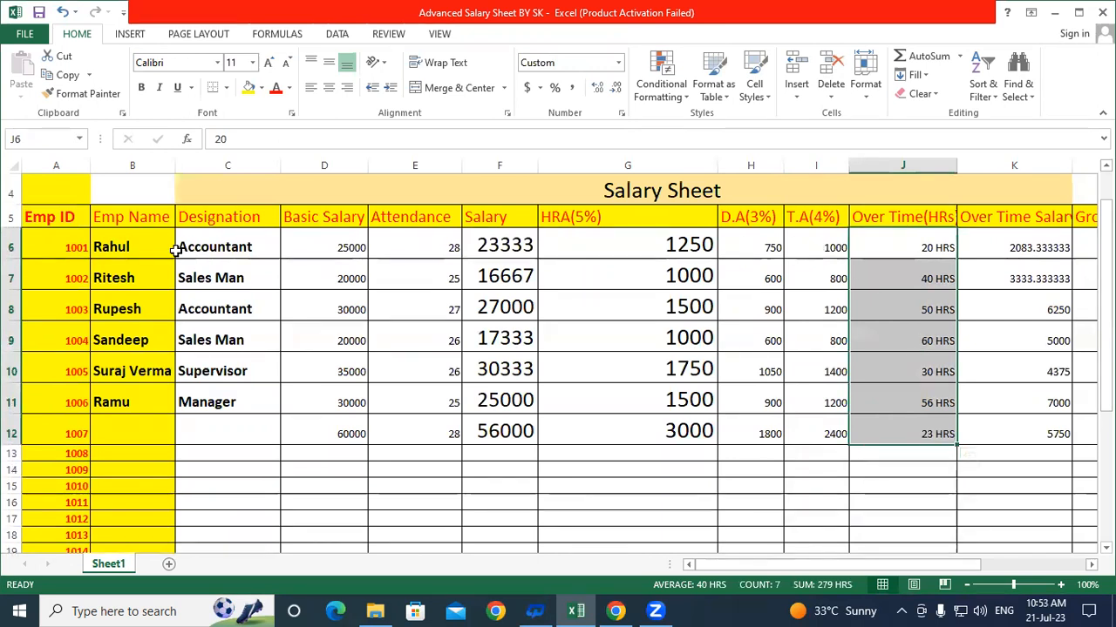
click(109, 247)
drag(891, 241, 912, 431)
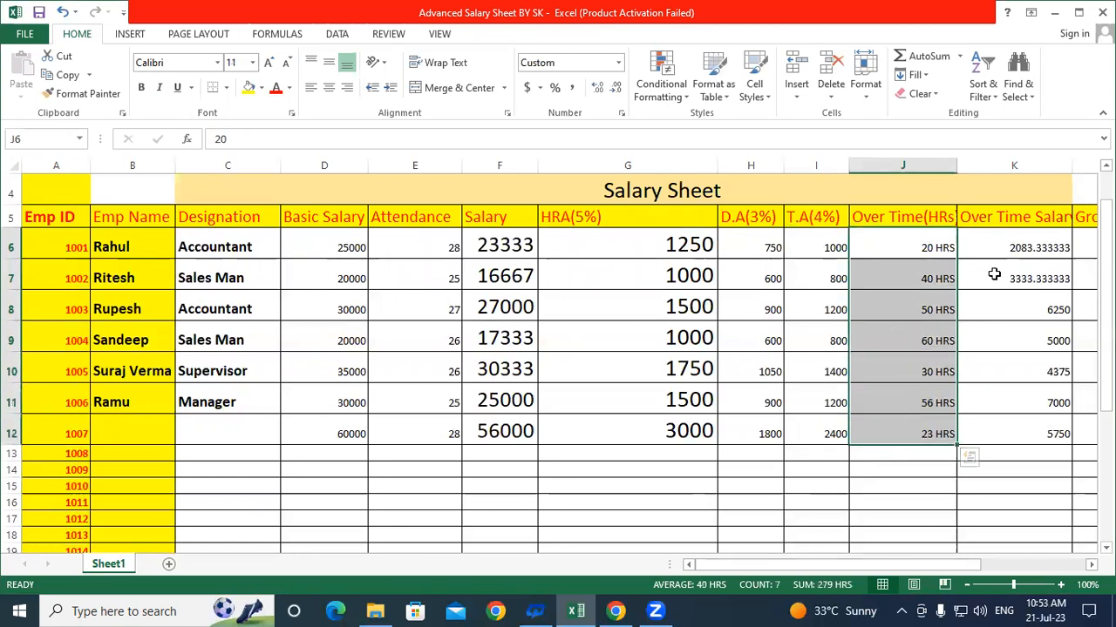
click(895, 246)
drag(883, 236, 889, 428)
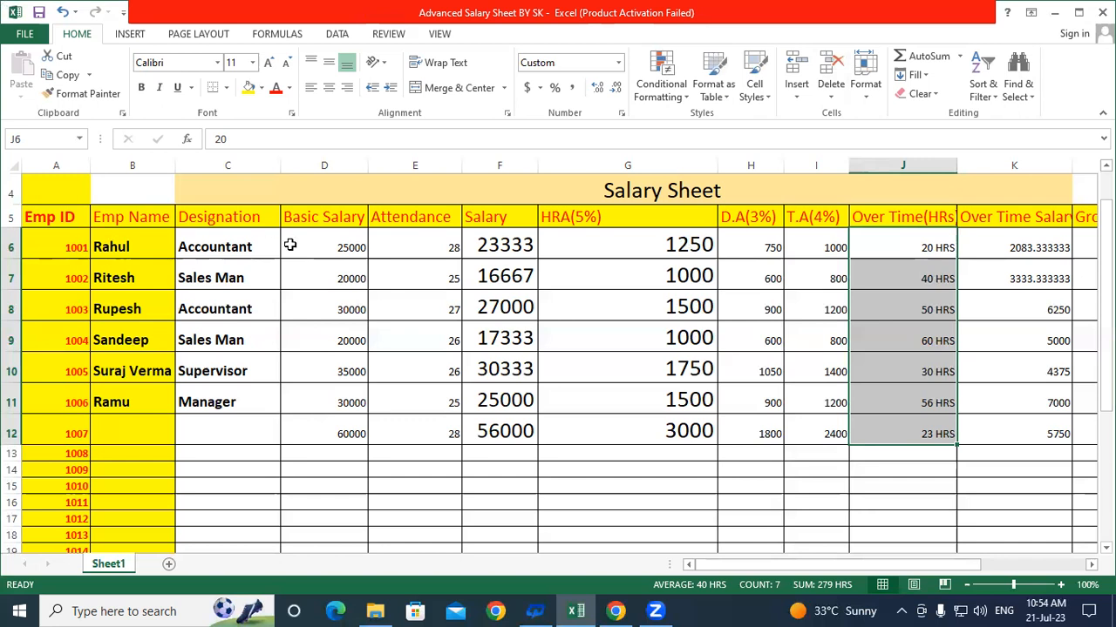
click(322, 242)
click(317, 301)
click(332, 245)
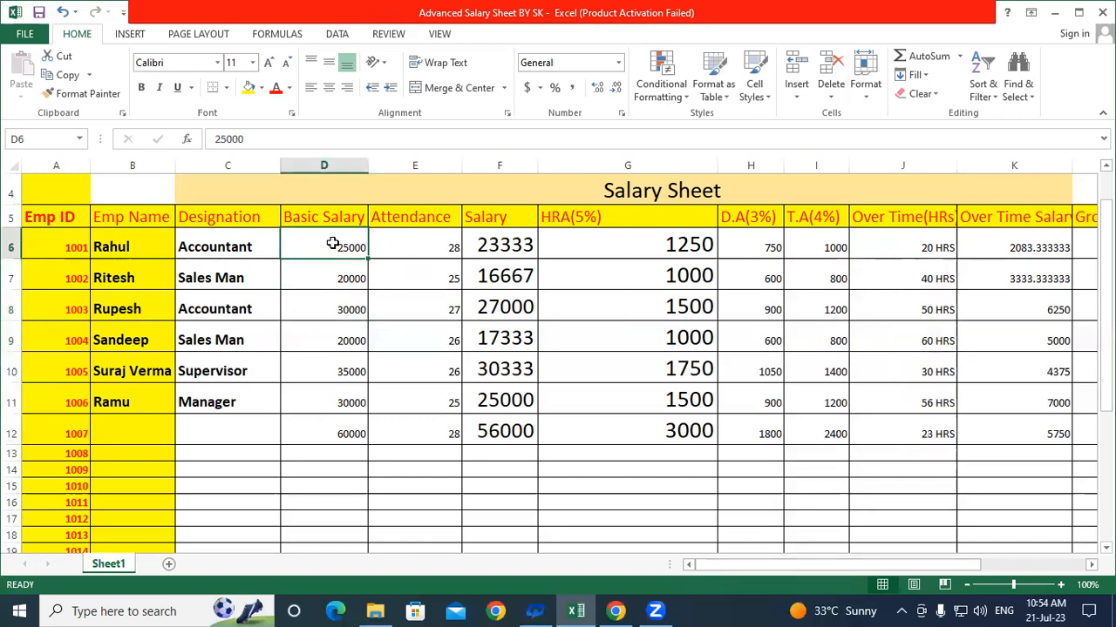
click(327, 268)
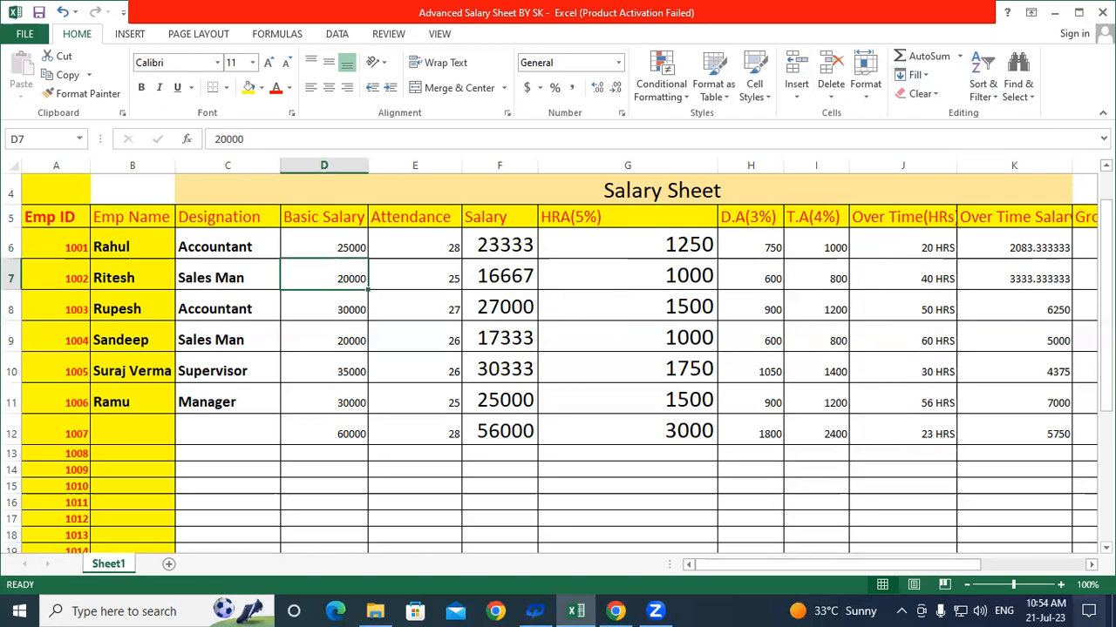
Re-enter the overtime salary formula =D6/30/8*J6 in K6 for the first employee
click(1091, 565)
click(1091, 566)
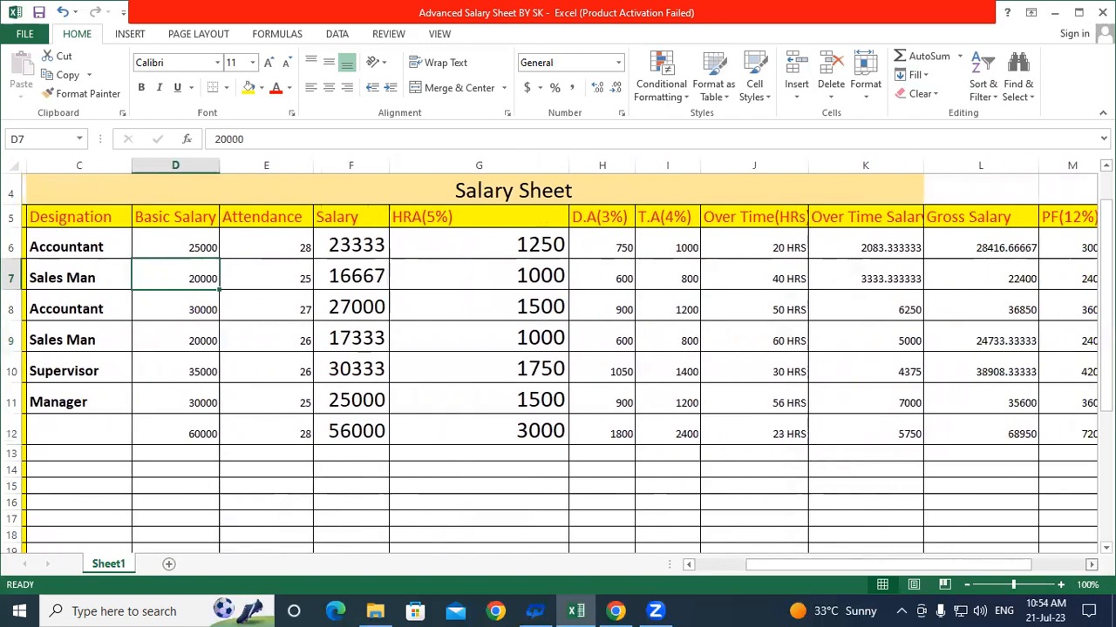
click(844, 244)
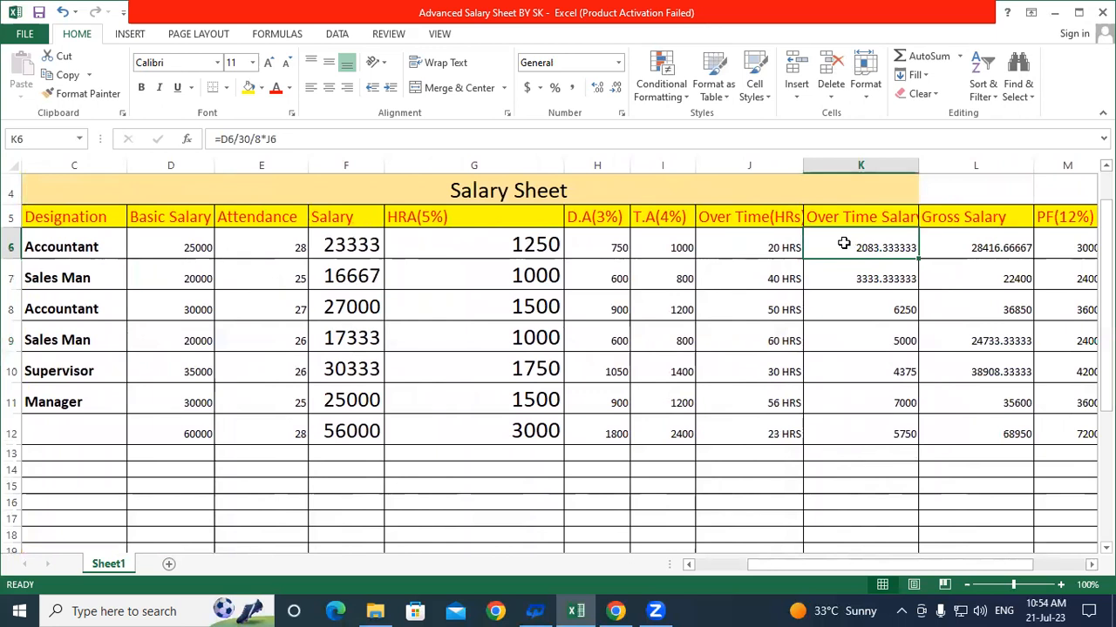
text(=)
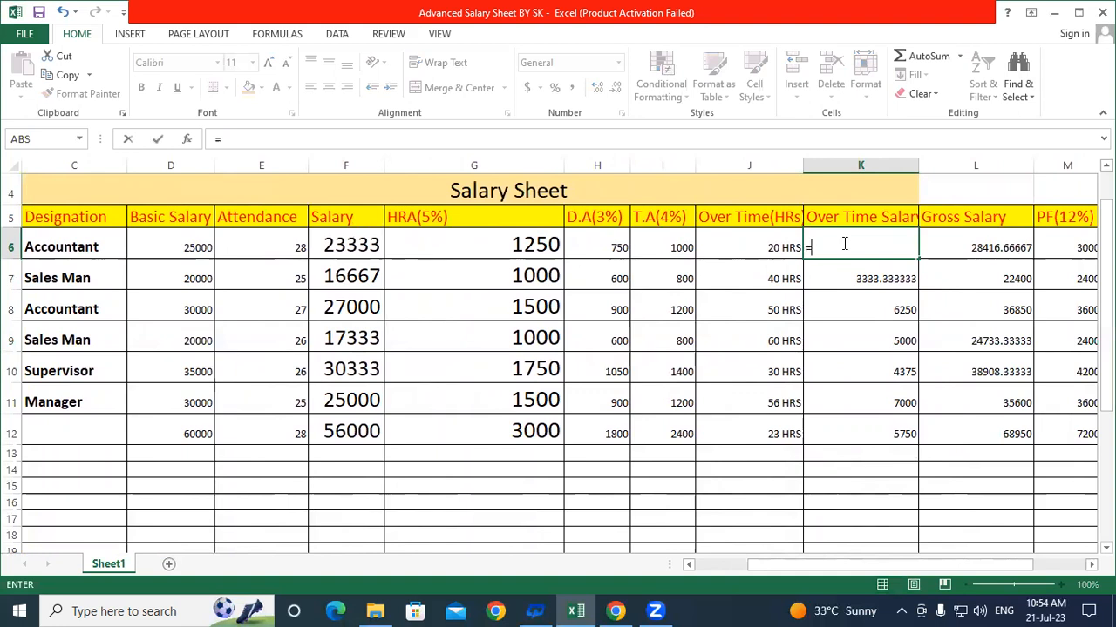
click(151, 246)
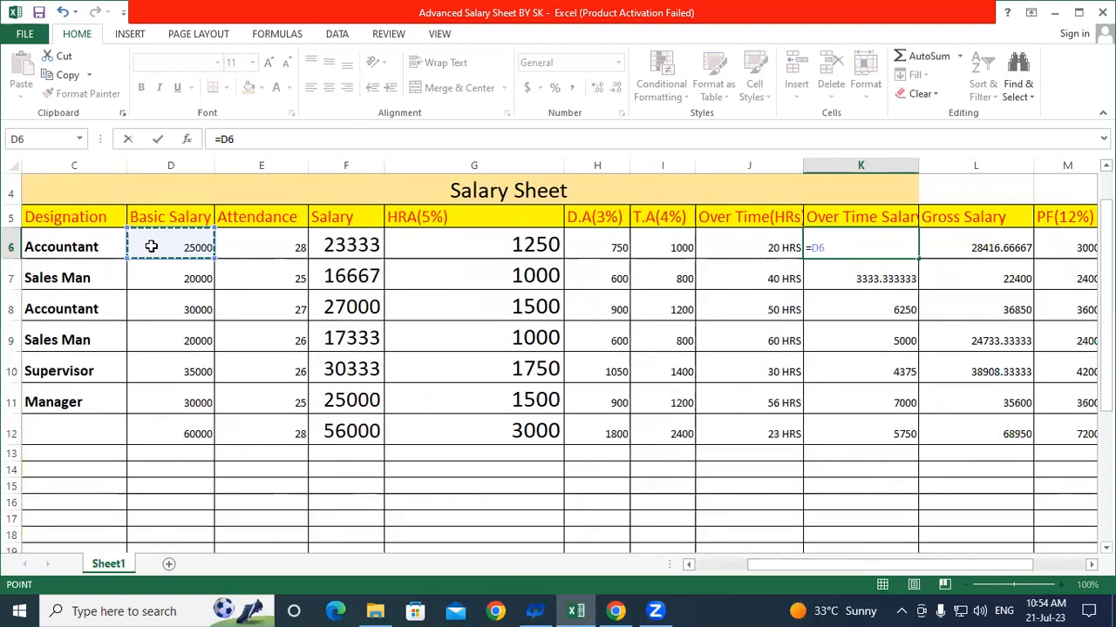
text(/)
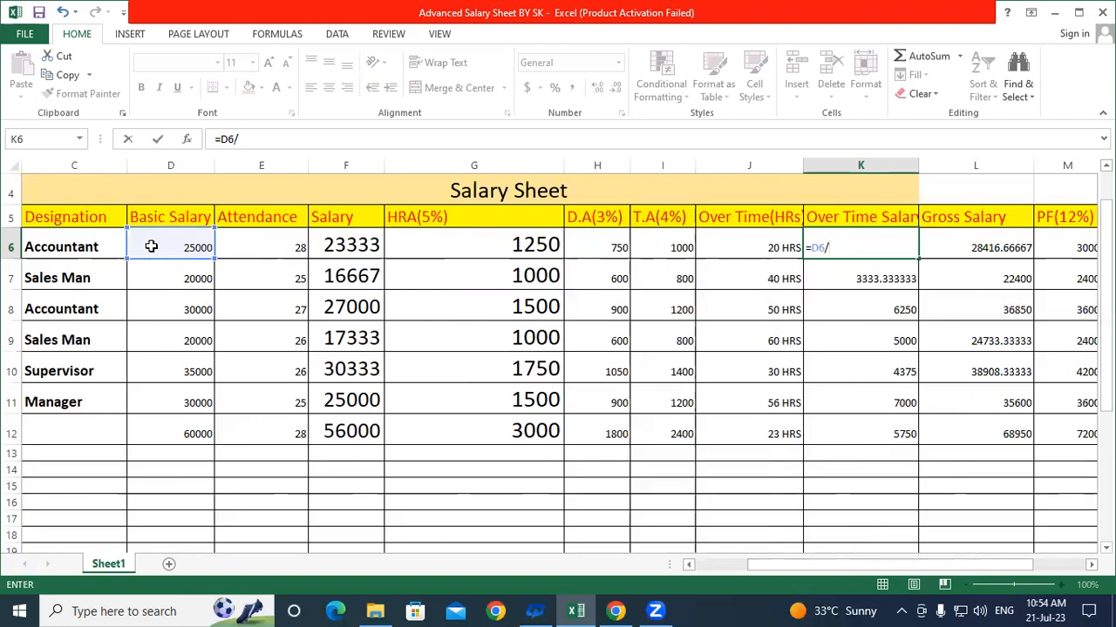
text(30)
text(/8*)
click(760, 236)
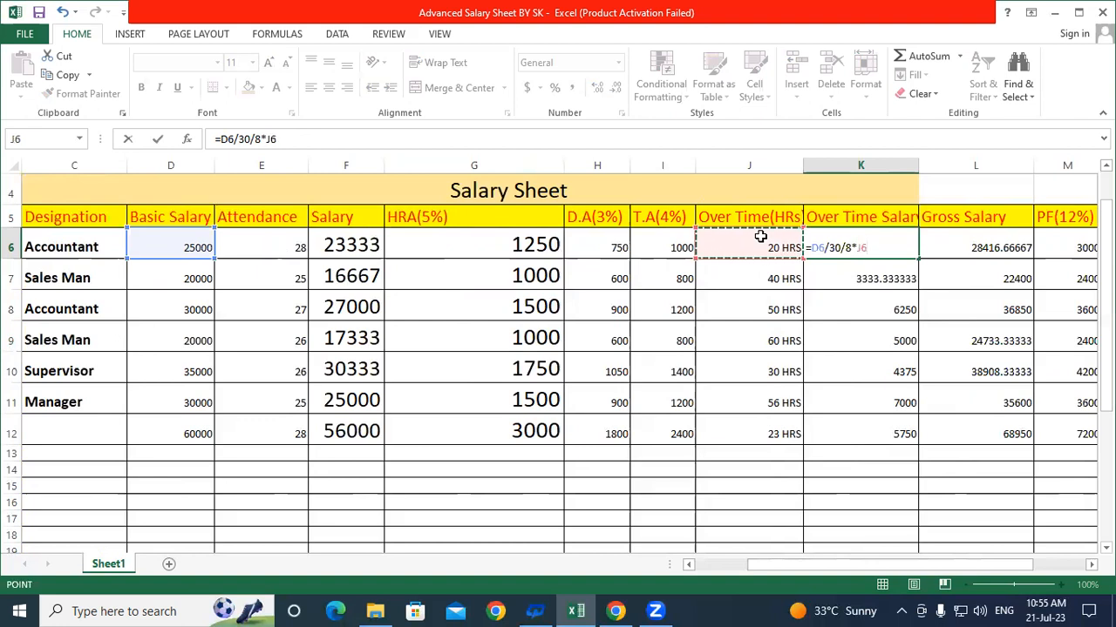
key(Return)
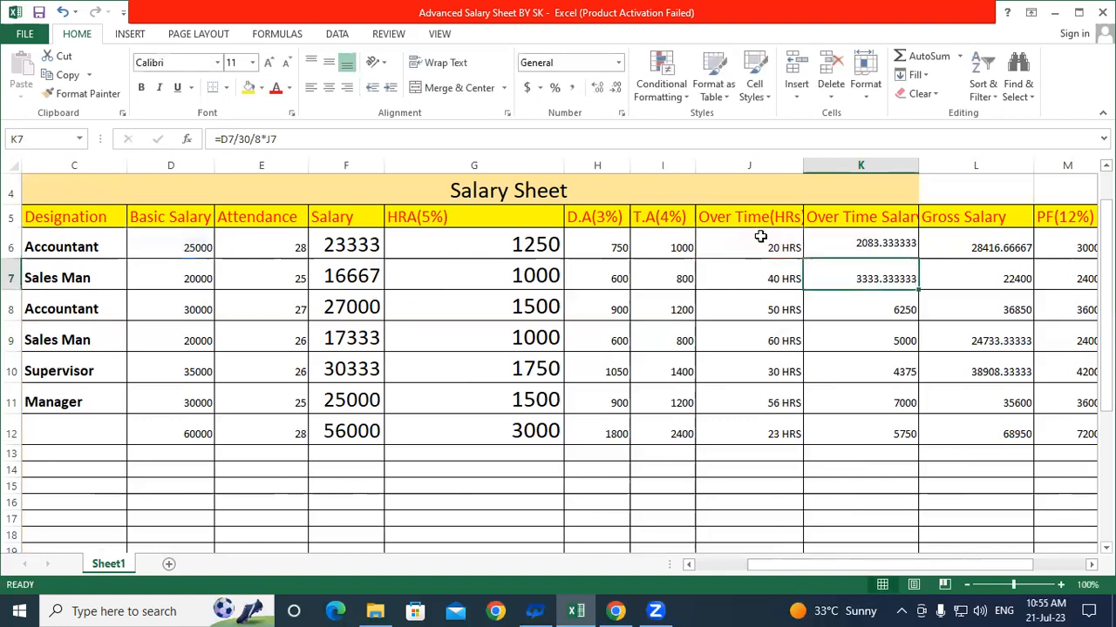
Set the first employee's overtime hours in J6 to 150 after reviewing the formulas in K6 and F6
click(840, 241)
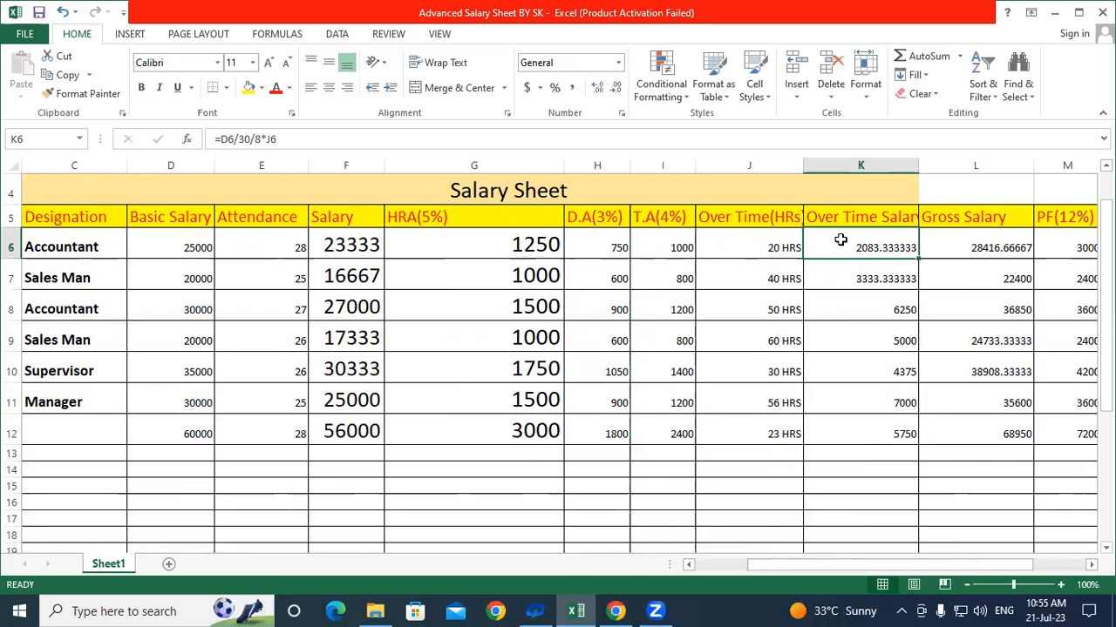
click(757, 245)
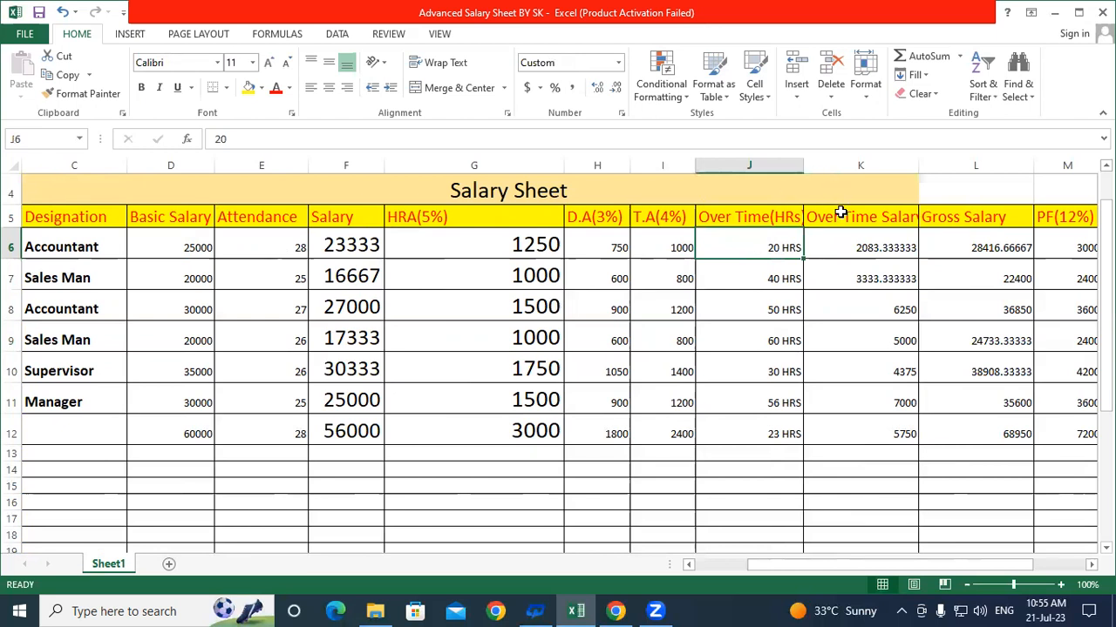
click(846, 241)
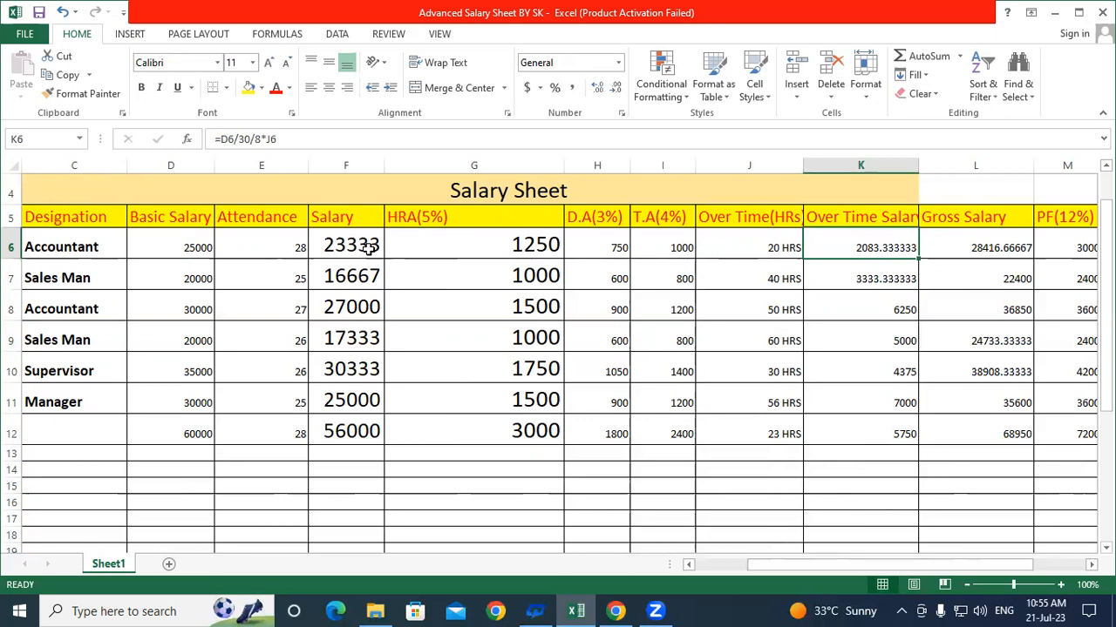
click(349, 238)
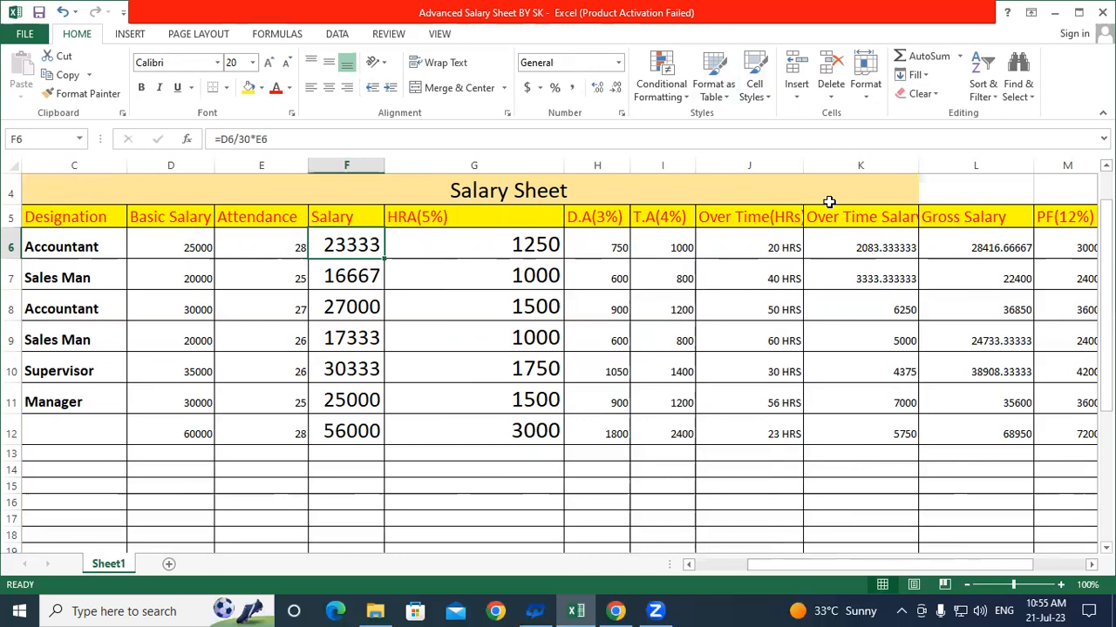
click(755, 251)
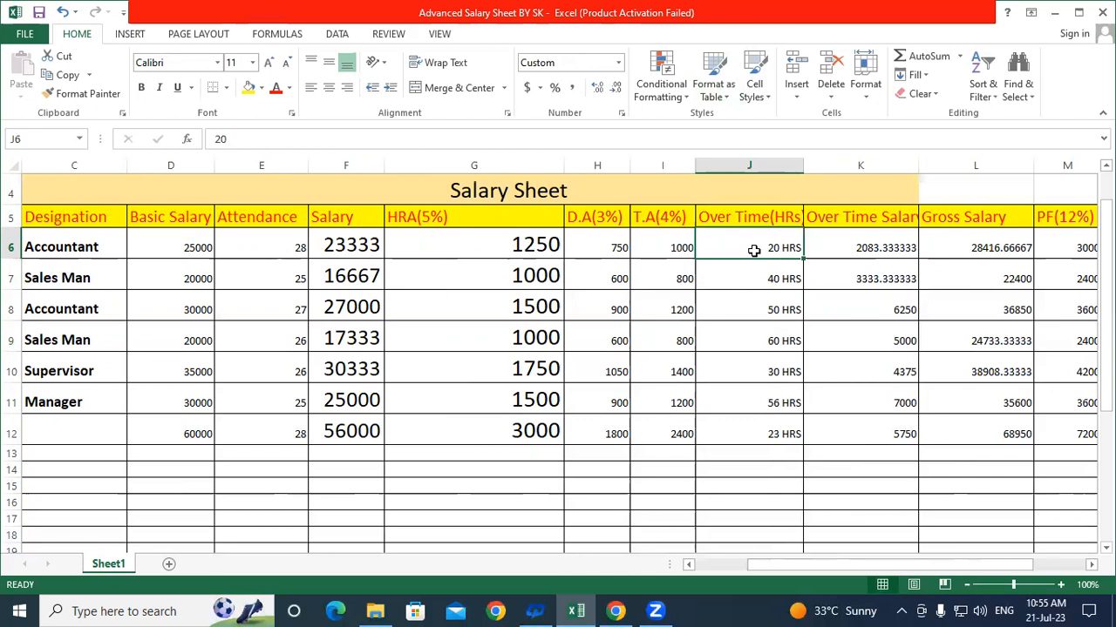
double_click(759, 250)
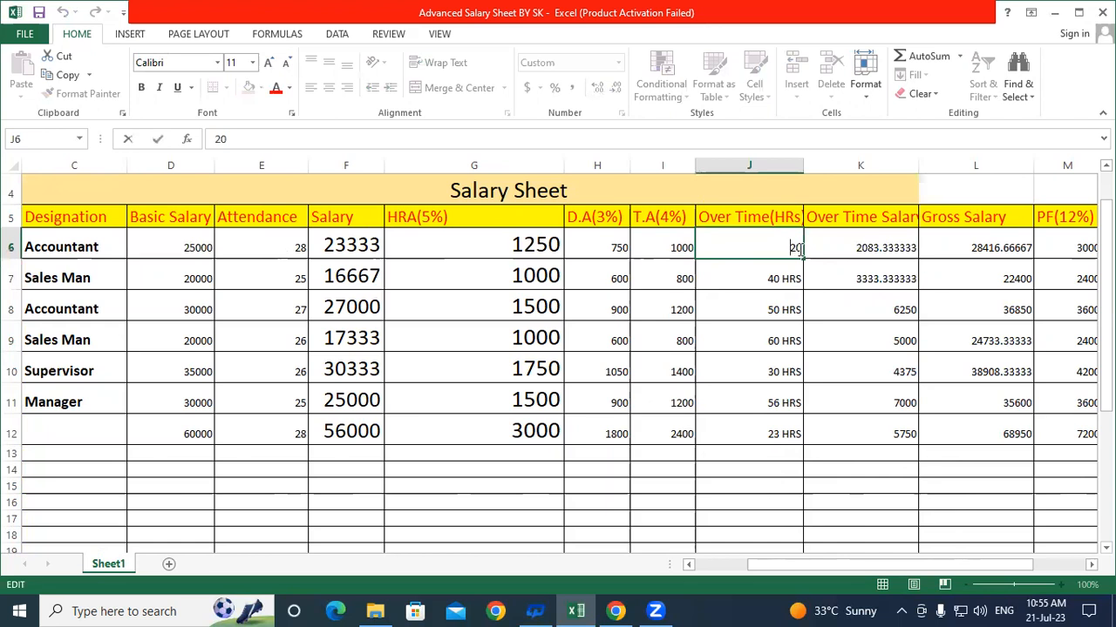
double_click(784, 247)
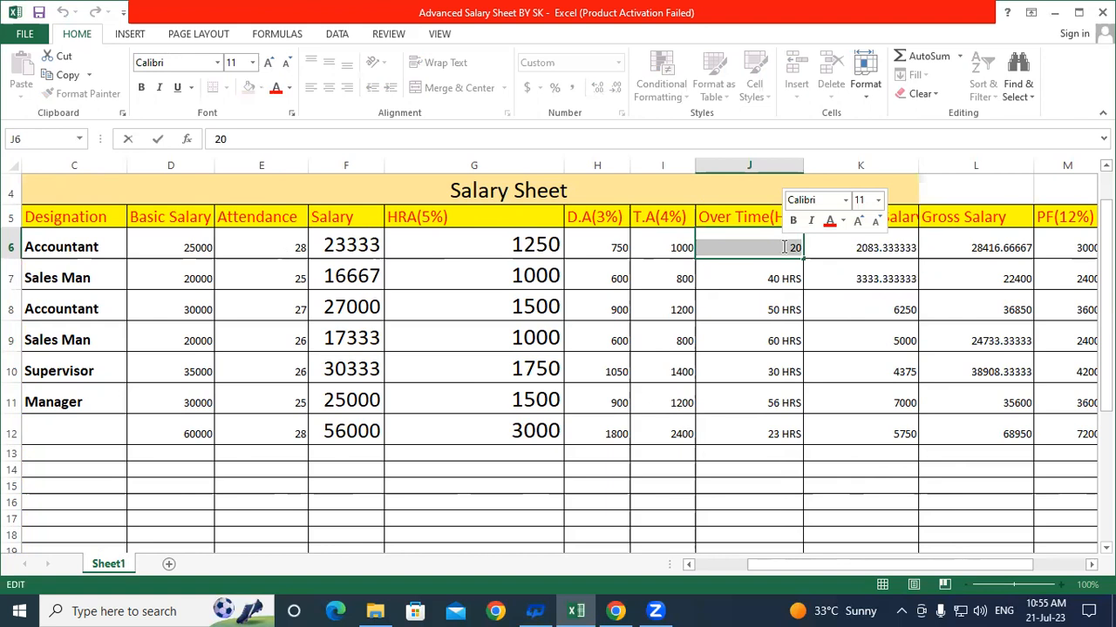
text(150)
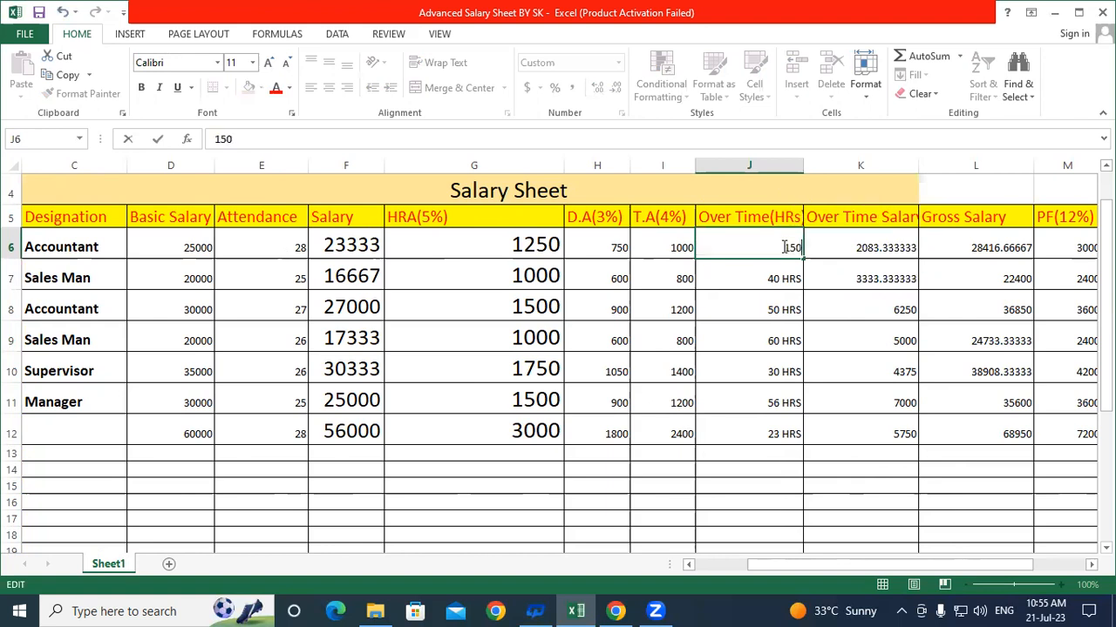
key(Return)
Compare the first employee's overtime salary formula in K6 with the attendance-based salary formula in F6
click(854, 234)
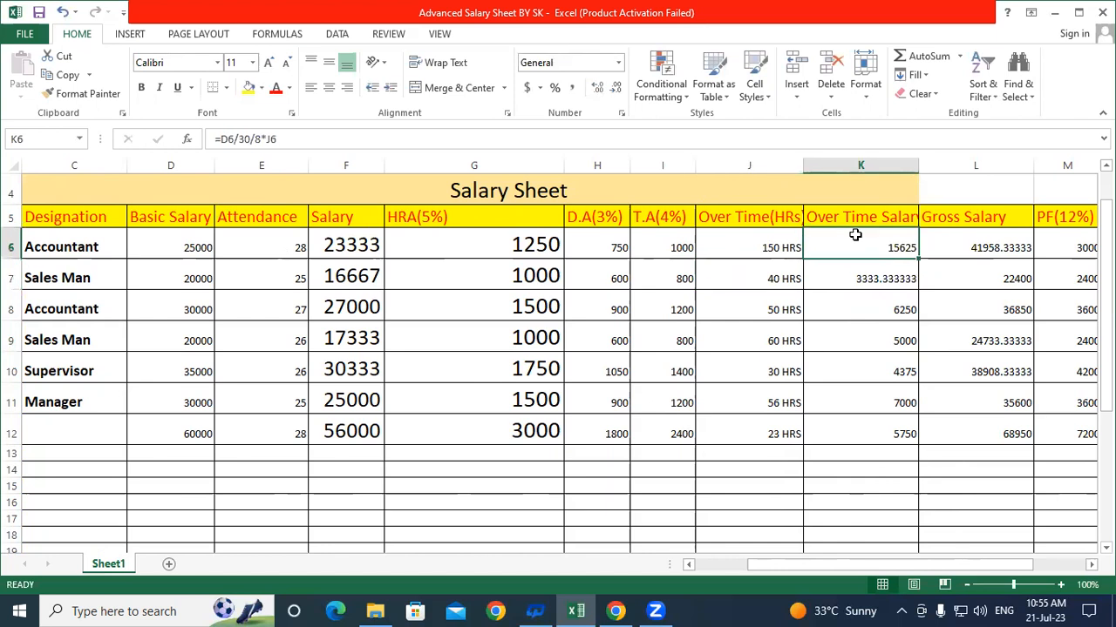
click(358, 244)
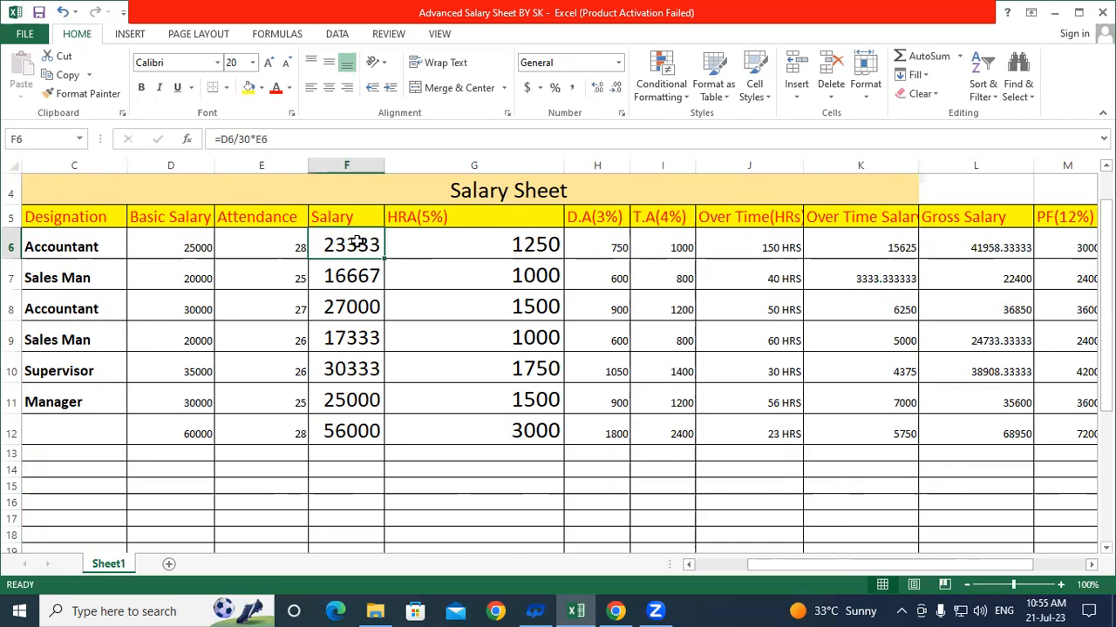
click(868, 252)
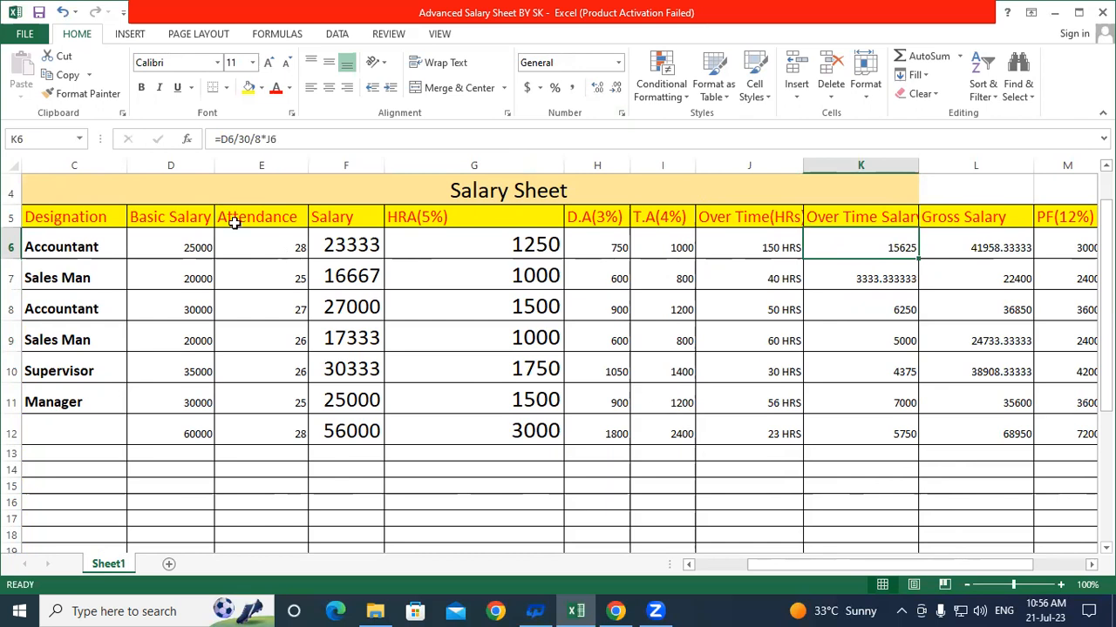
click(357, 245)
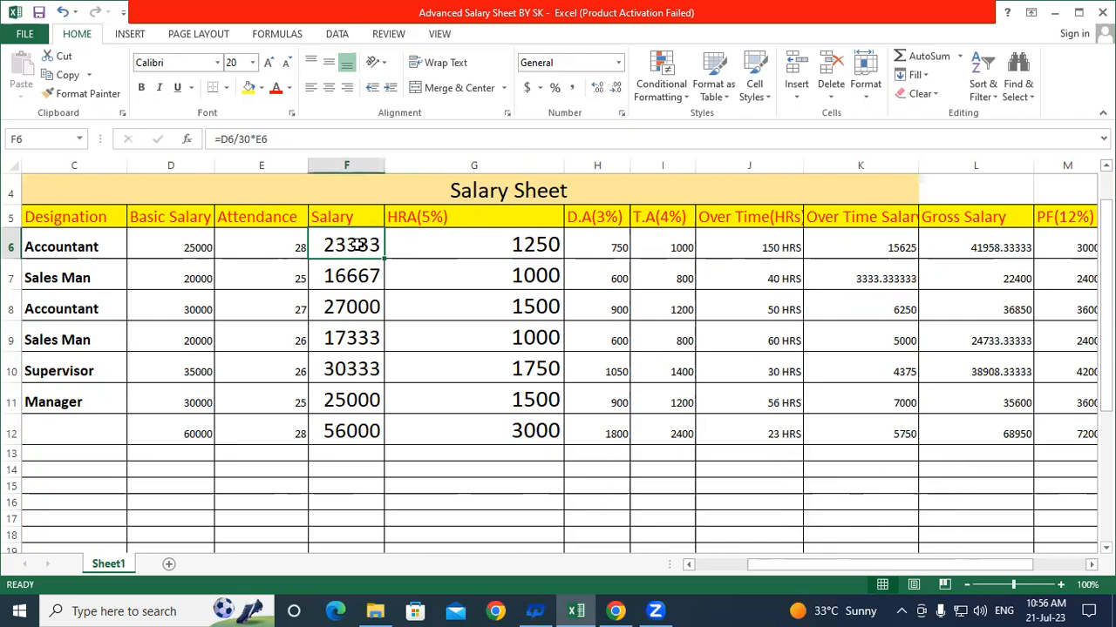